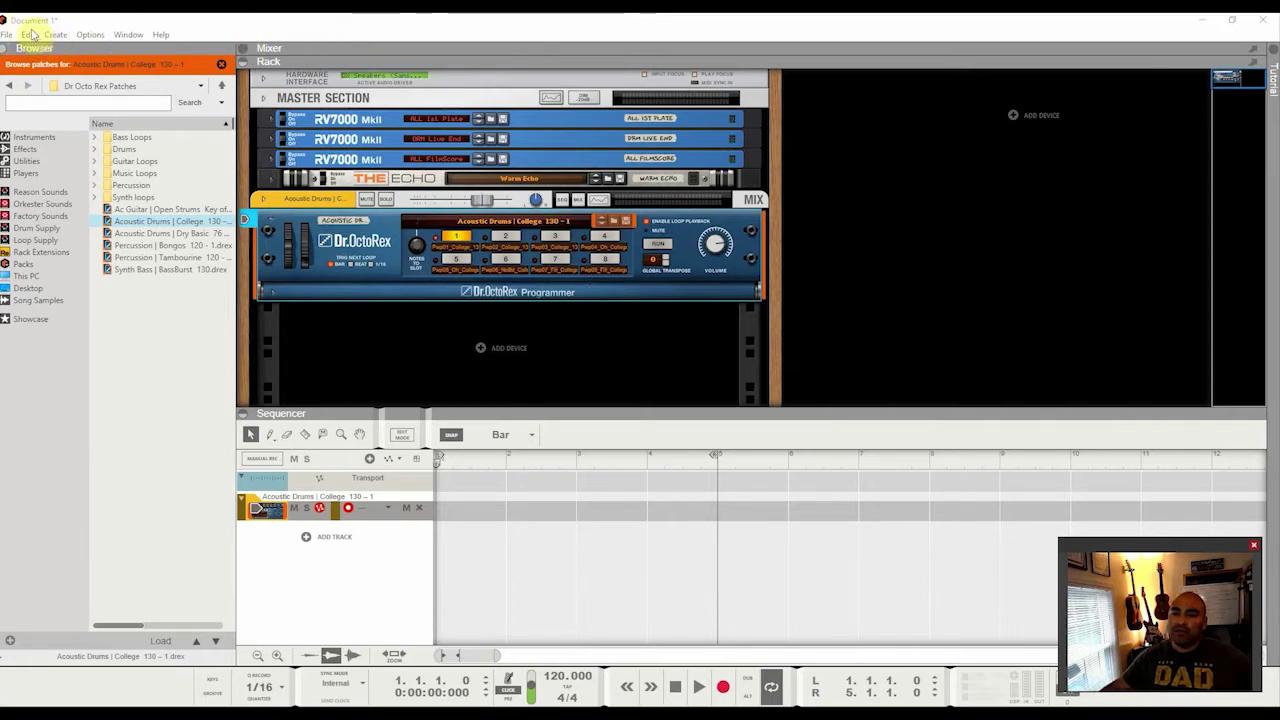
Review the audio card driver, sample rate and buffer settings in the audio preferences, and close the preferences
{"action": "left_click", "coordinate": [29, 36]}
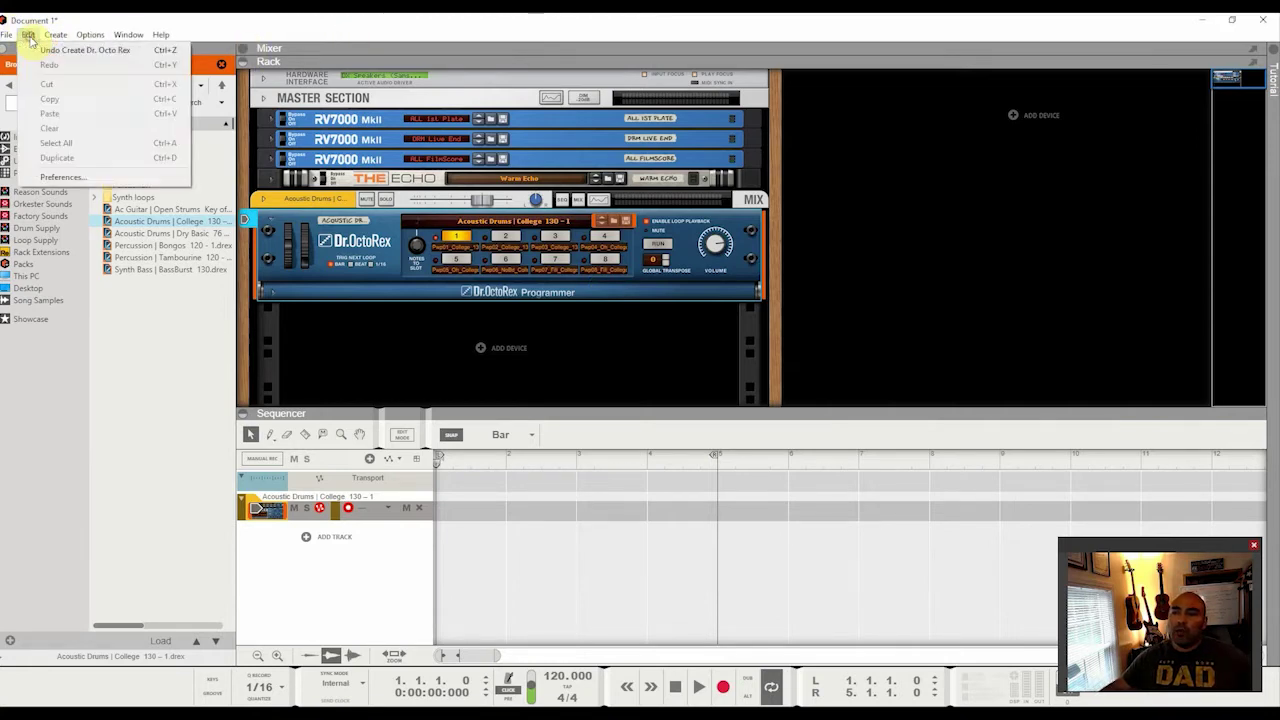
{"action": "left_click", "coordinate": [62, 177]}
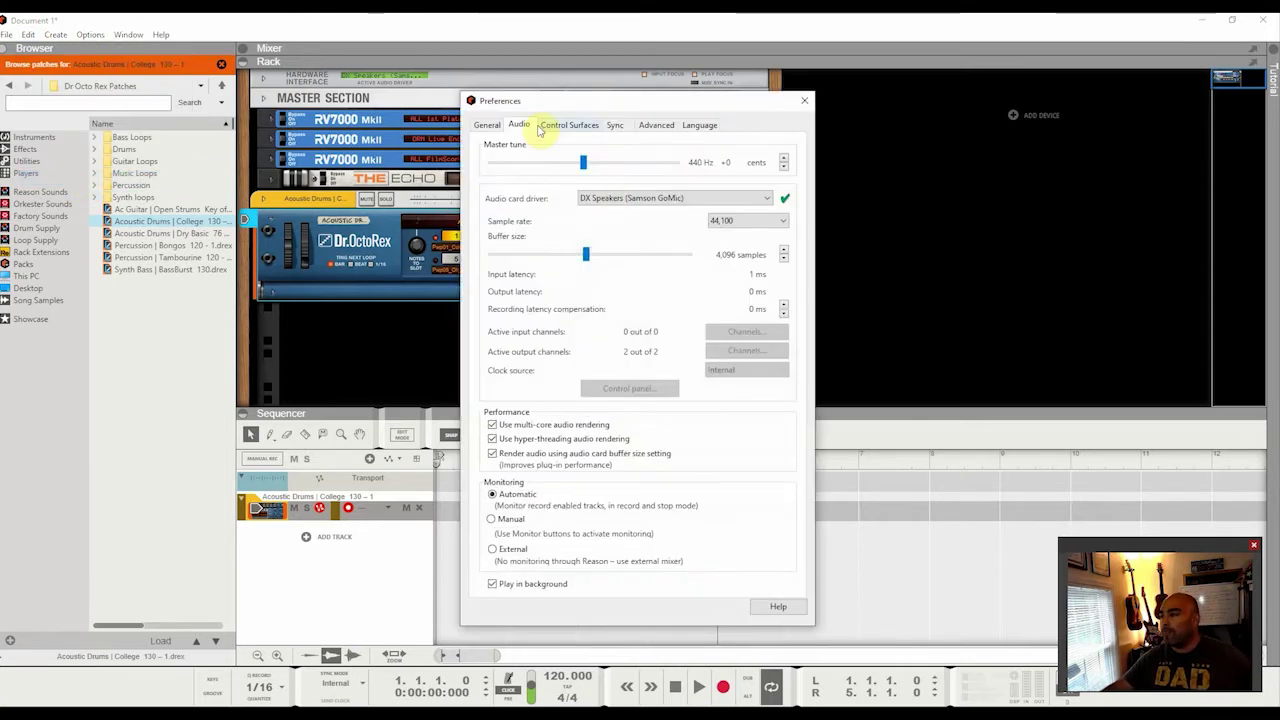
{"action": "left_click", "coordinate": [488, 125]}
{"action": "left_click", "coordinate": [518, 125]}
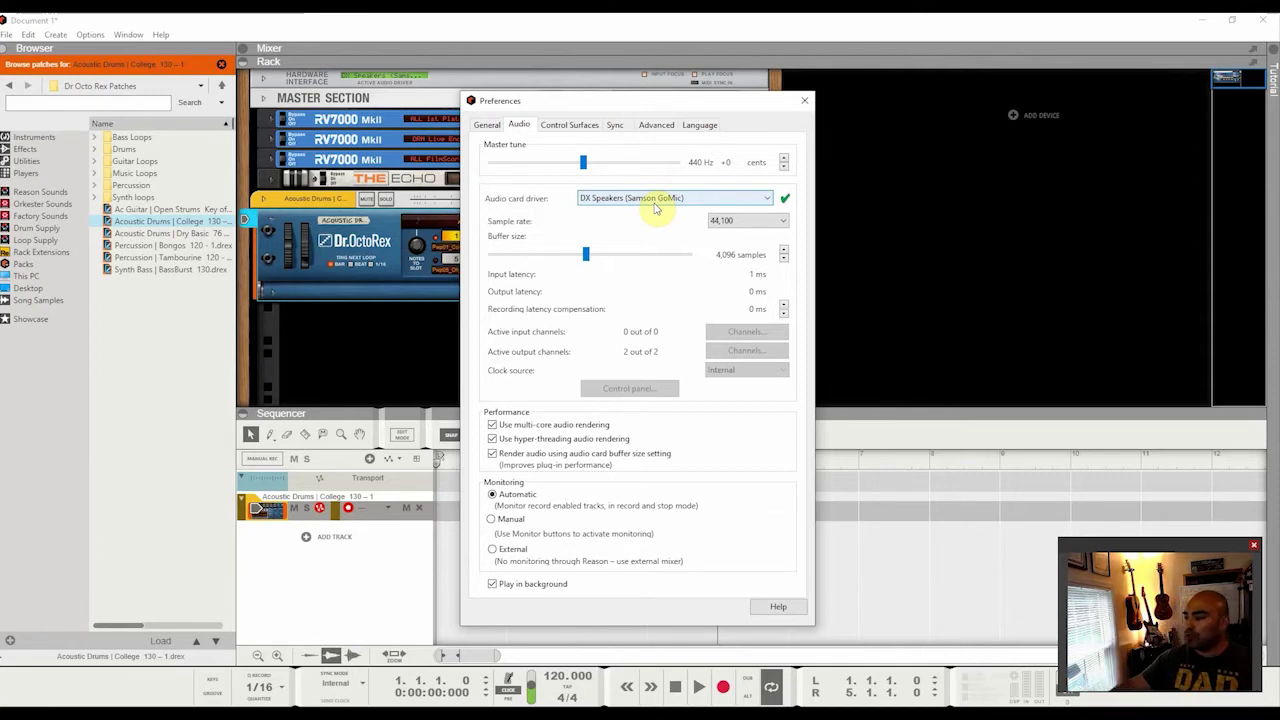
{"action": "left_click", "coordinate": [805, 101]}
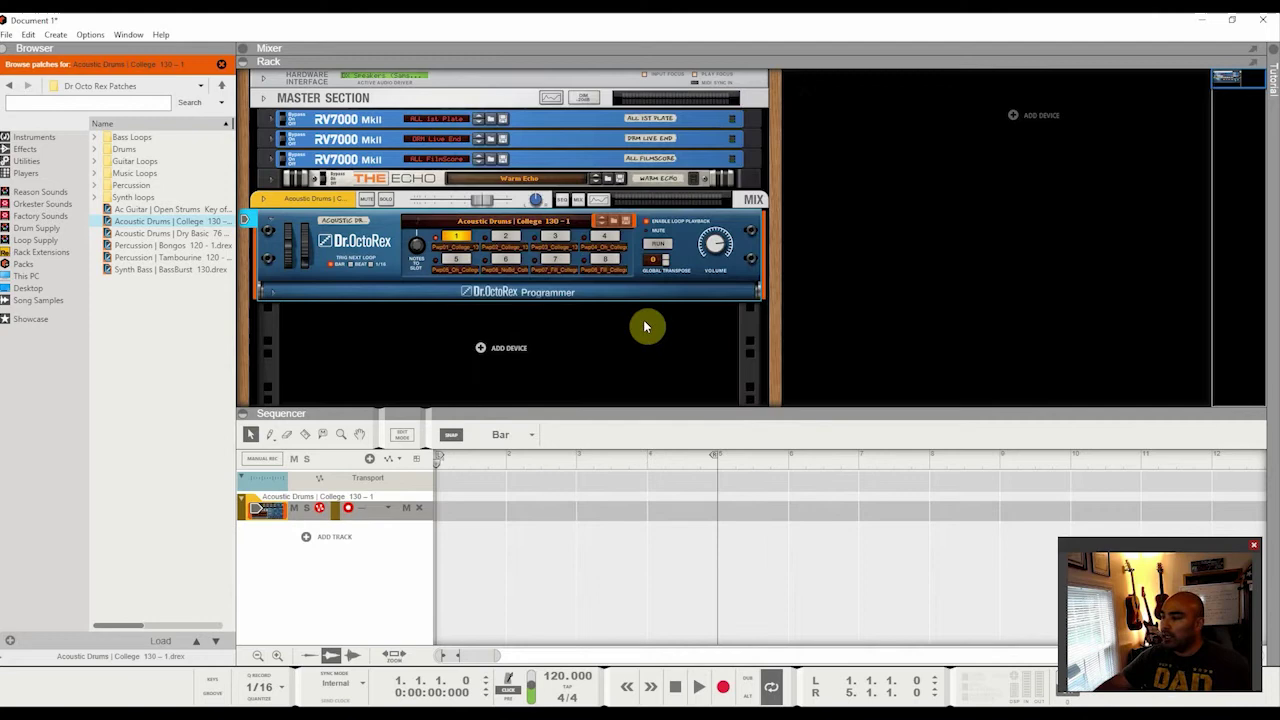
Run the Dr. OctoRex loop, show the On-screen Piano Keys and move their window clear of the rack and sequencer
{"action": "left_click", "coordinate": [658, 244]}
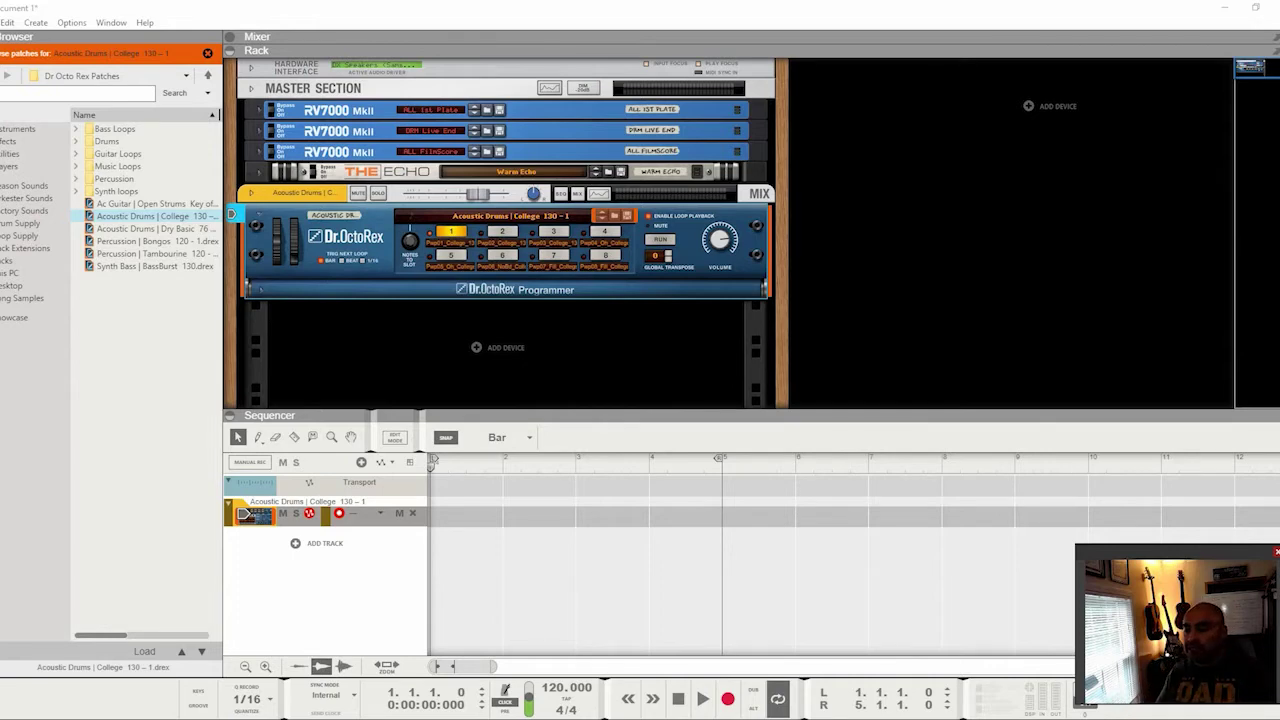
{"action": "left_click", "coordinate": [197, 691]}
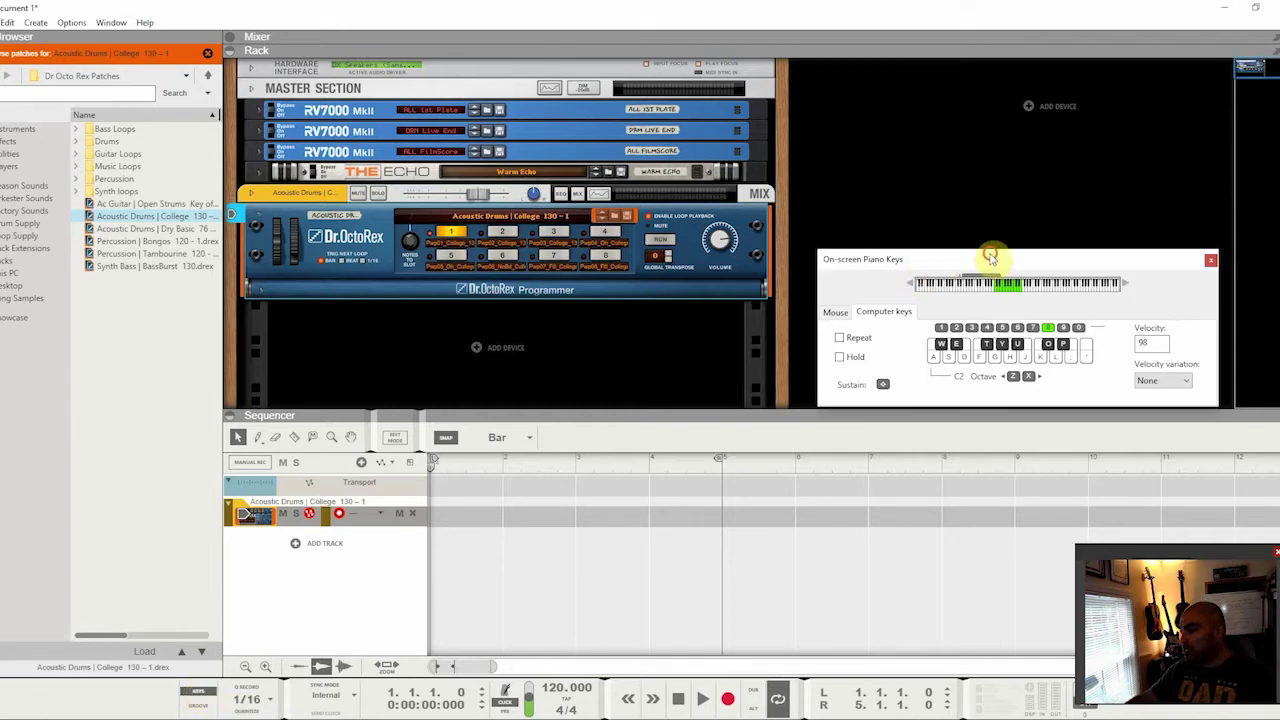
{"action": "left_click_drag", "start_coordinate": [994, 258], "coordinate": [528, 322]}
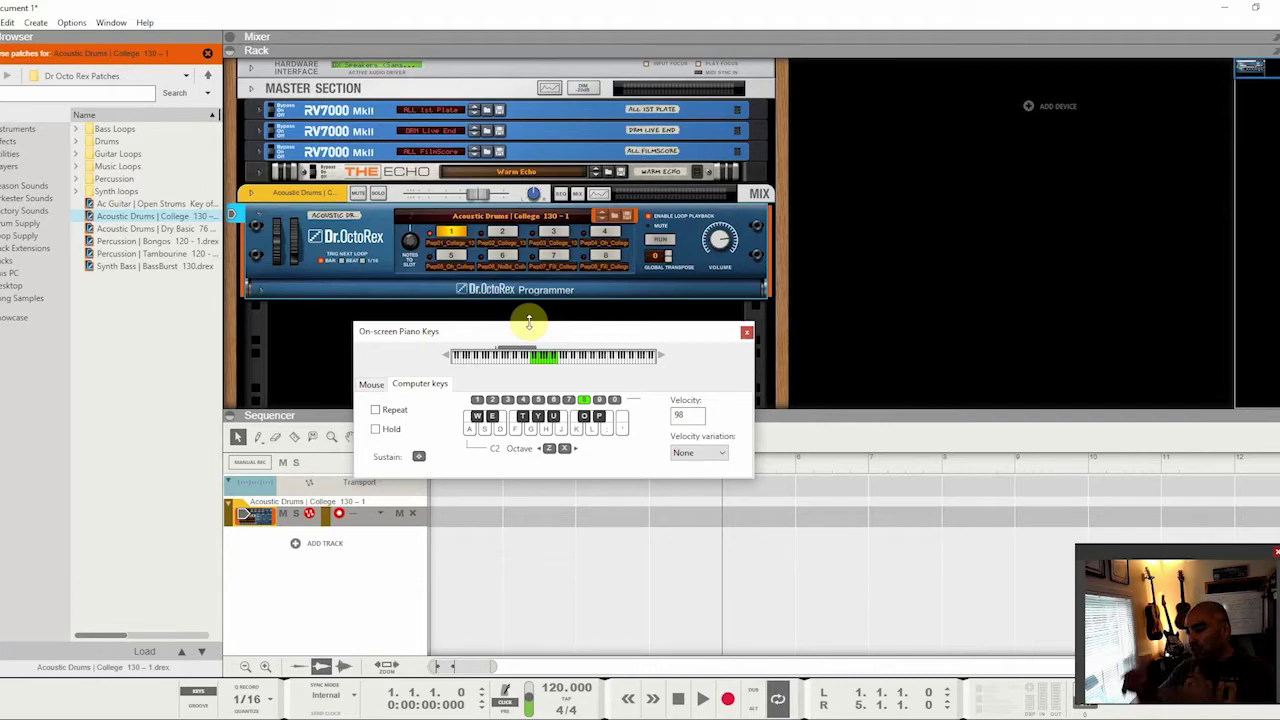
{"action": "left_click_drag", "start_coordinate": [529, 321], "coordinate": [526, 498]}
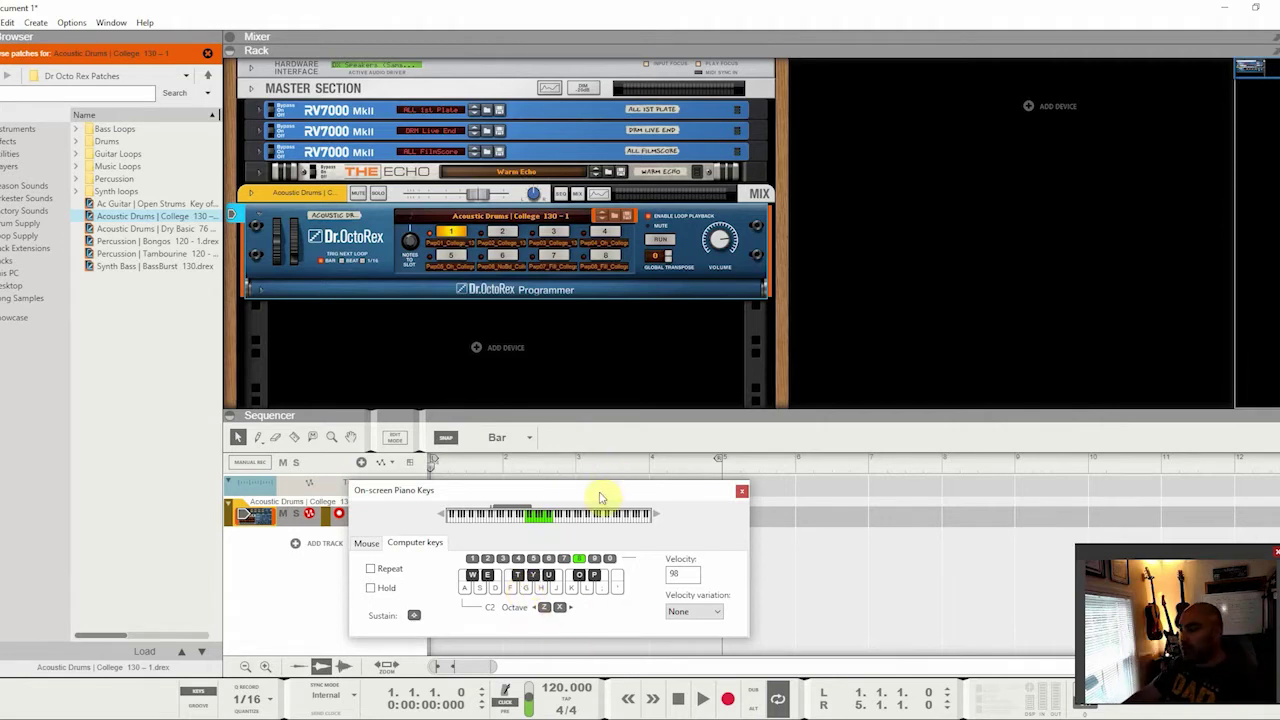
{"action": "left_click_drag", "start_coordinate": [600, 492], "coordinate": [2, 470]}
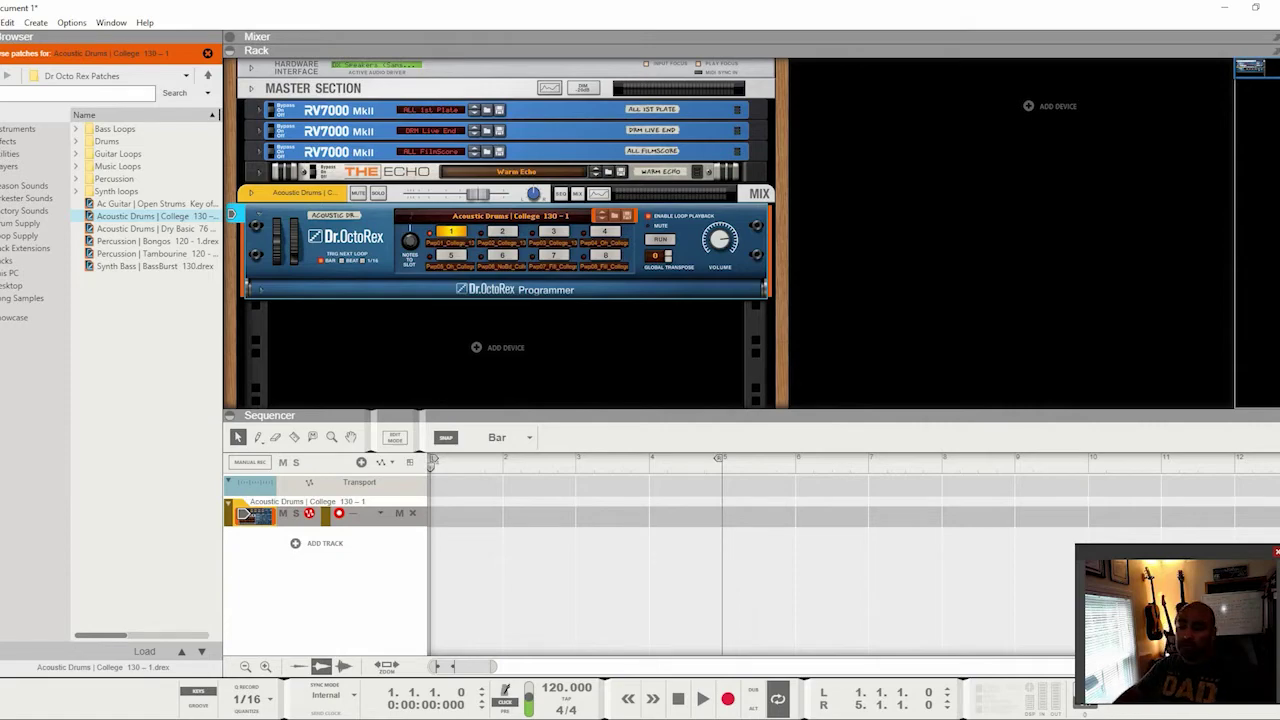
Bring up the Reason+ subscriber page and the Reason+ Companion app, and open the Companion's list of devices
{"action": "left_click_drag", "start_coordinate": [0, 160], "coordinate": [183, 18]}
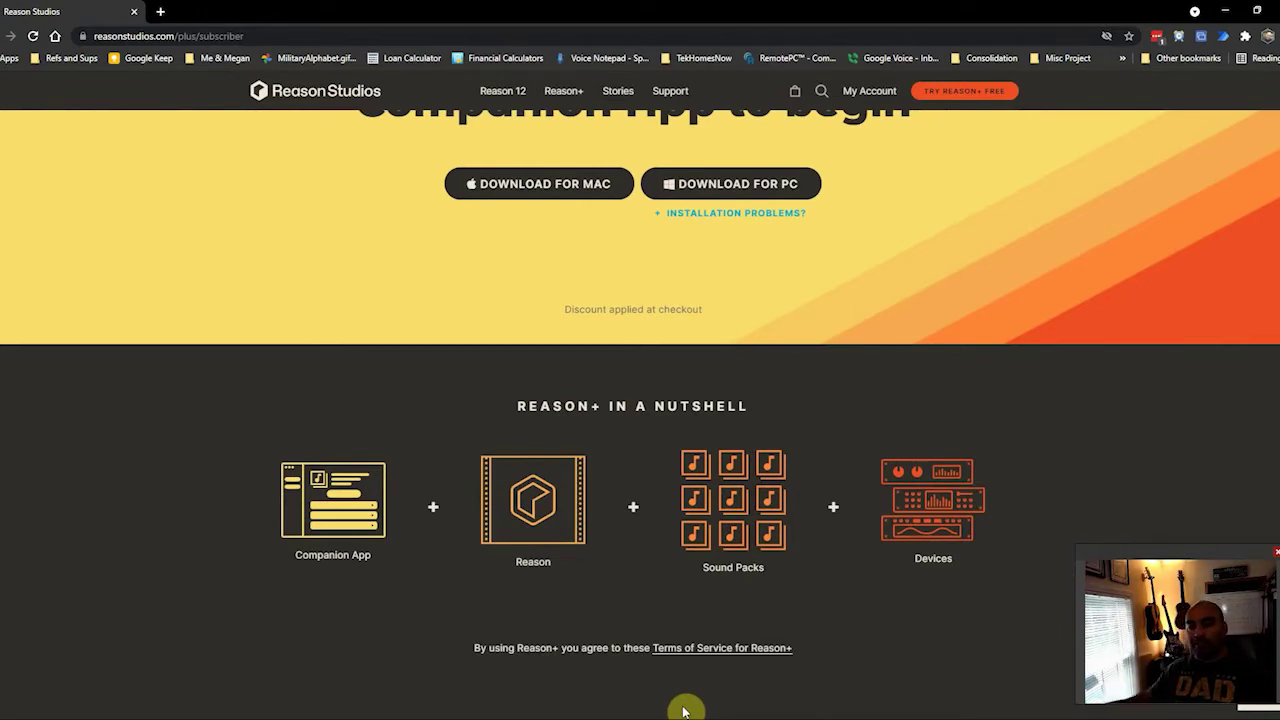
{"action": "left_click_drag", "start_coordinate": [0, 160], "coordinate": [674, 58]}
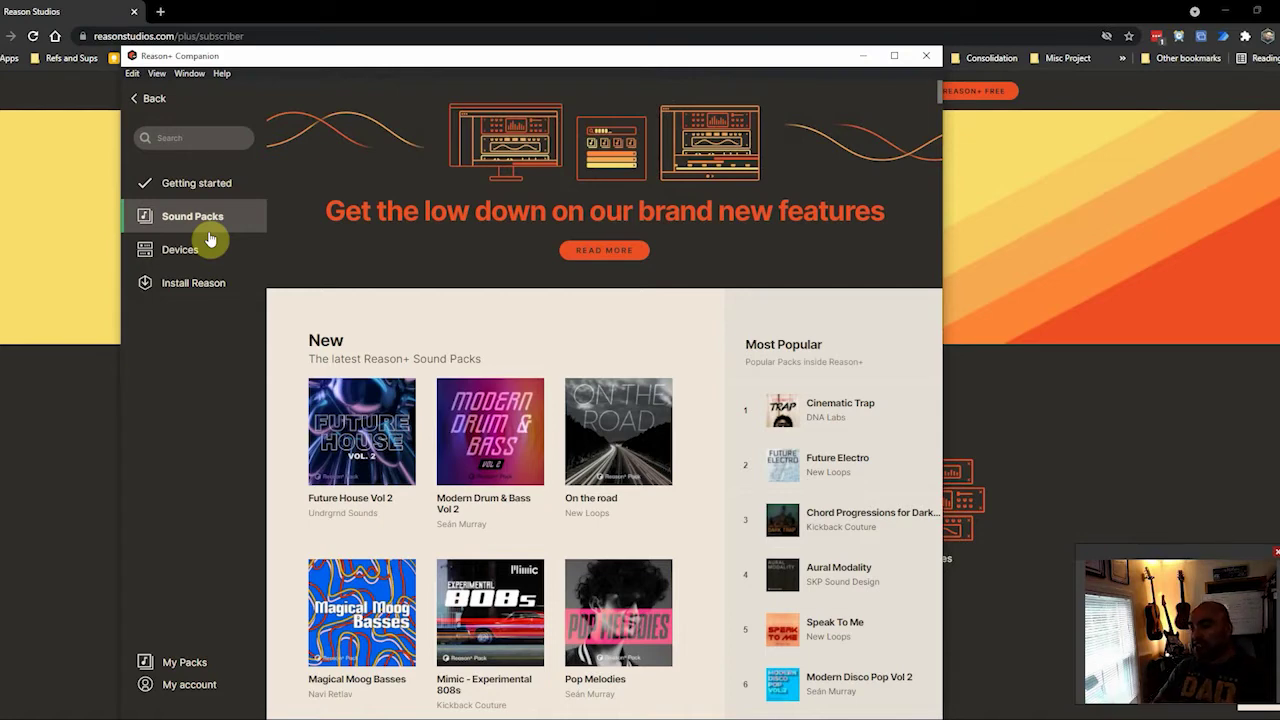
{"action": "left_click", "coordinate": [206, 255]}
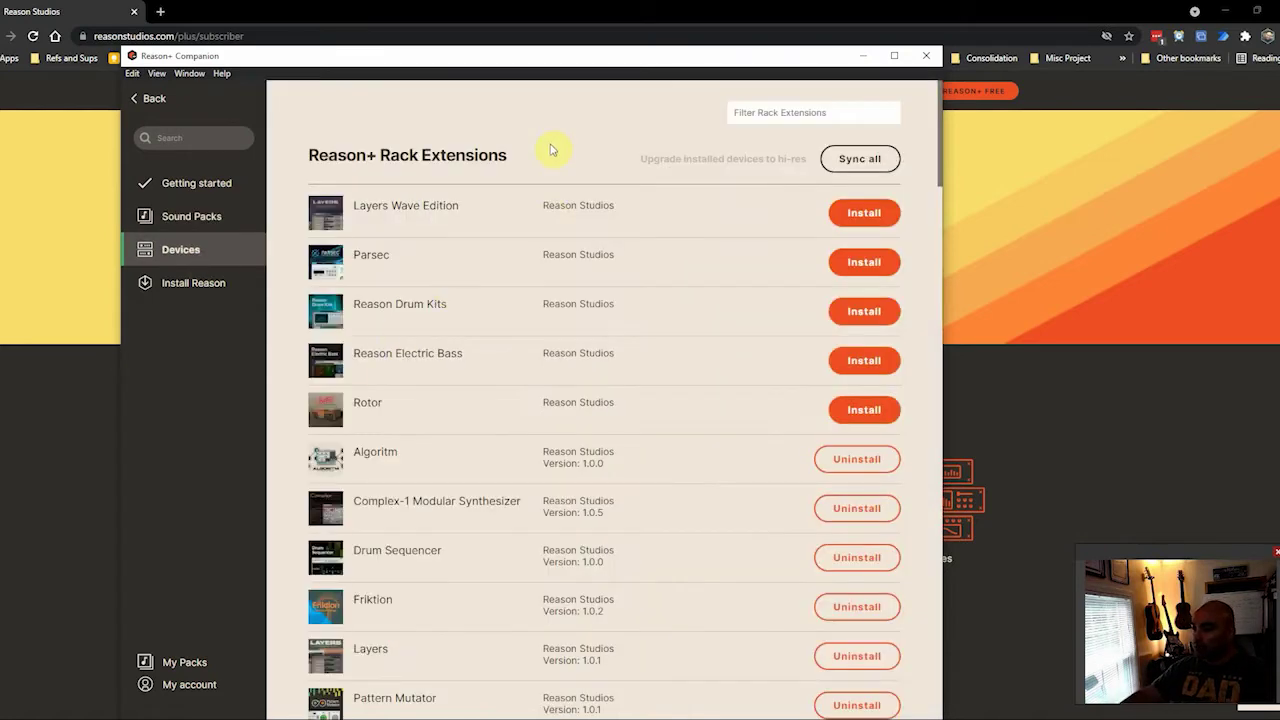
{"action": "scroll", "coordinate": [595, 495], "scroll_direction": "down", "scroll_amount": 4}
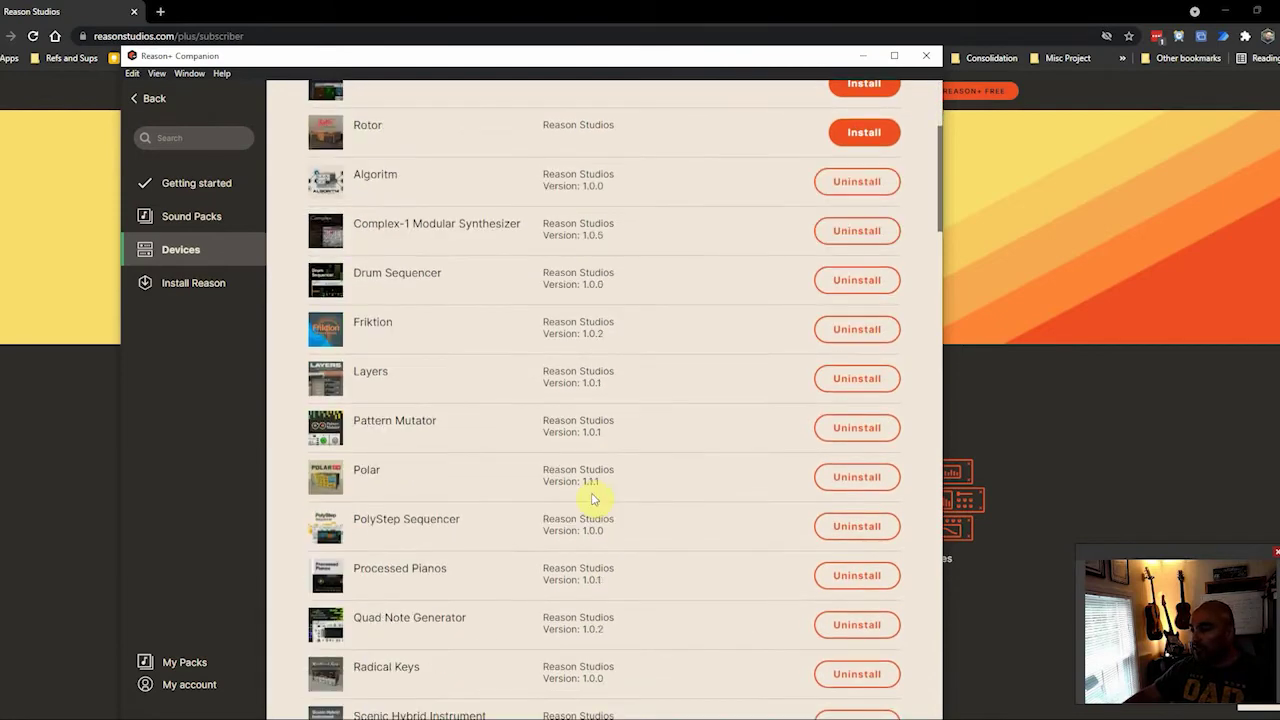
{"action": "scroll", "coordinate": [593, 495], "scroll_direction": "down", "scroll_amount": 6}
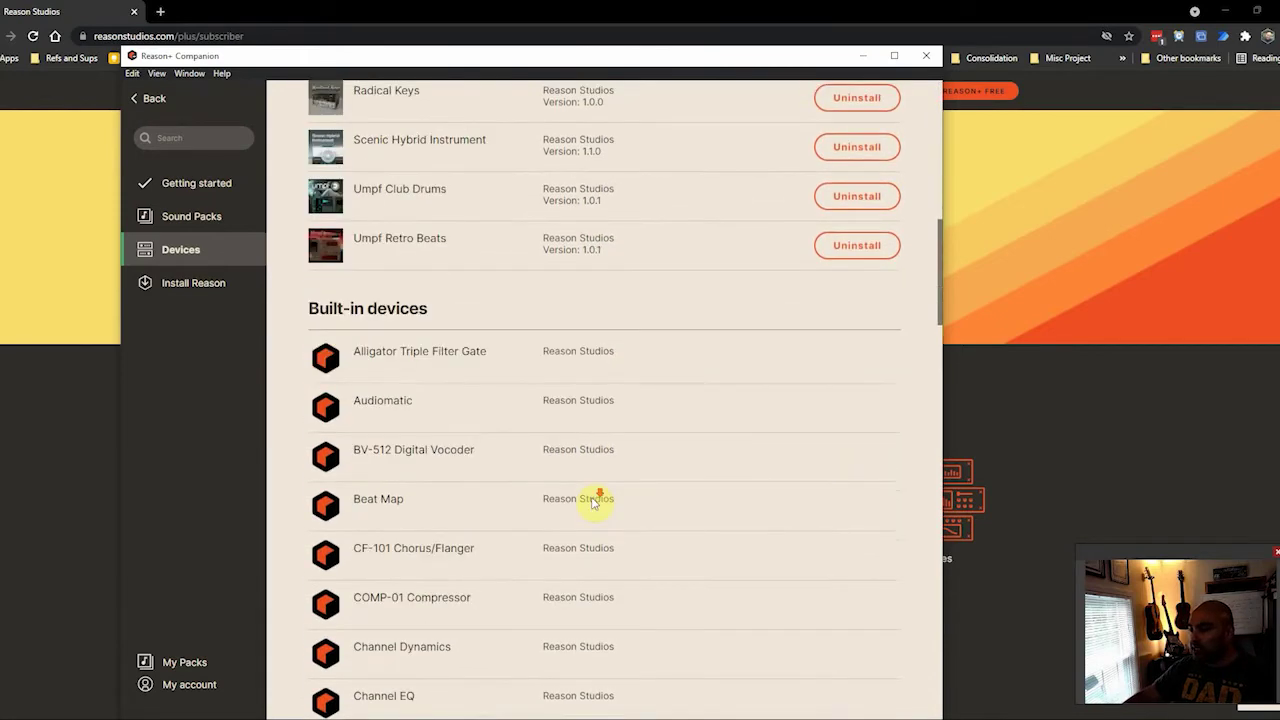
{"action": "scroll", "coordinate": [612, 517], "scroll_direction": "down", "scroll_amount": 5}
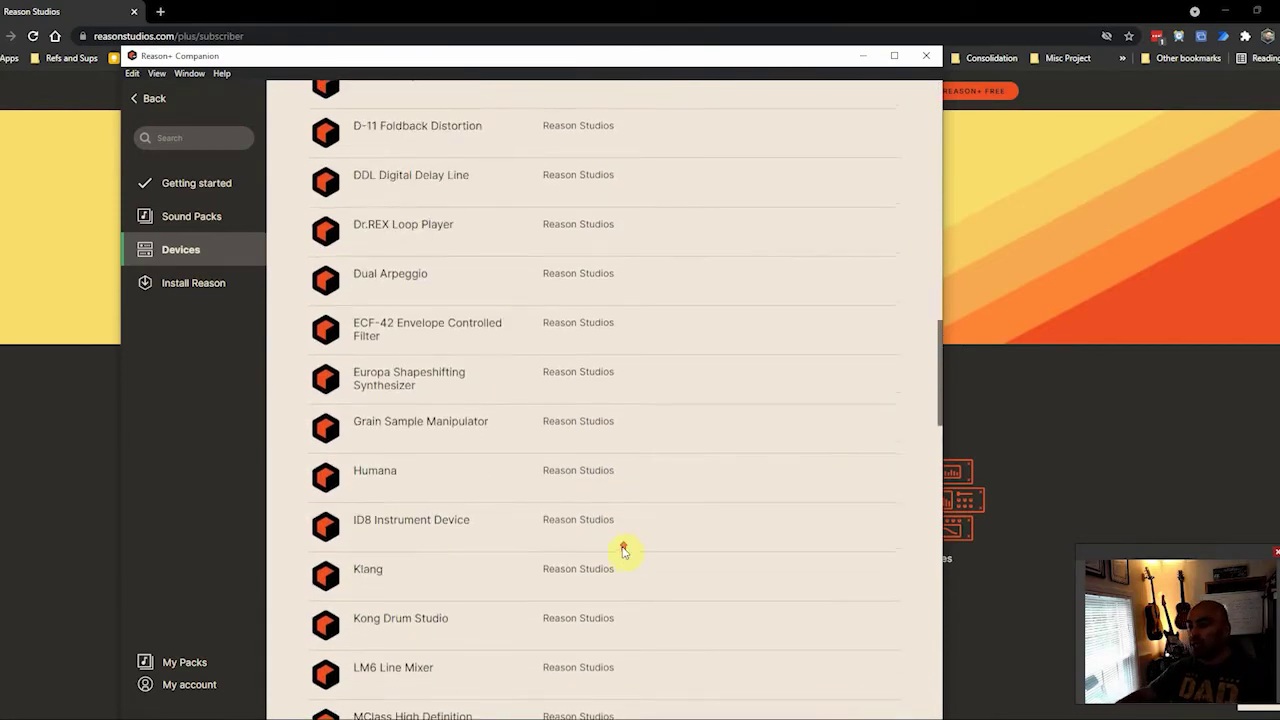
{"action": "scroll", "coordinate": [638, 544], "scroll_direction": "up", "scroll_amount": 12}
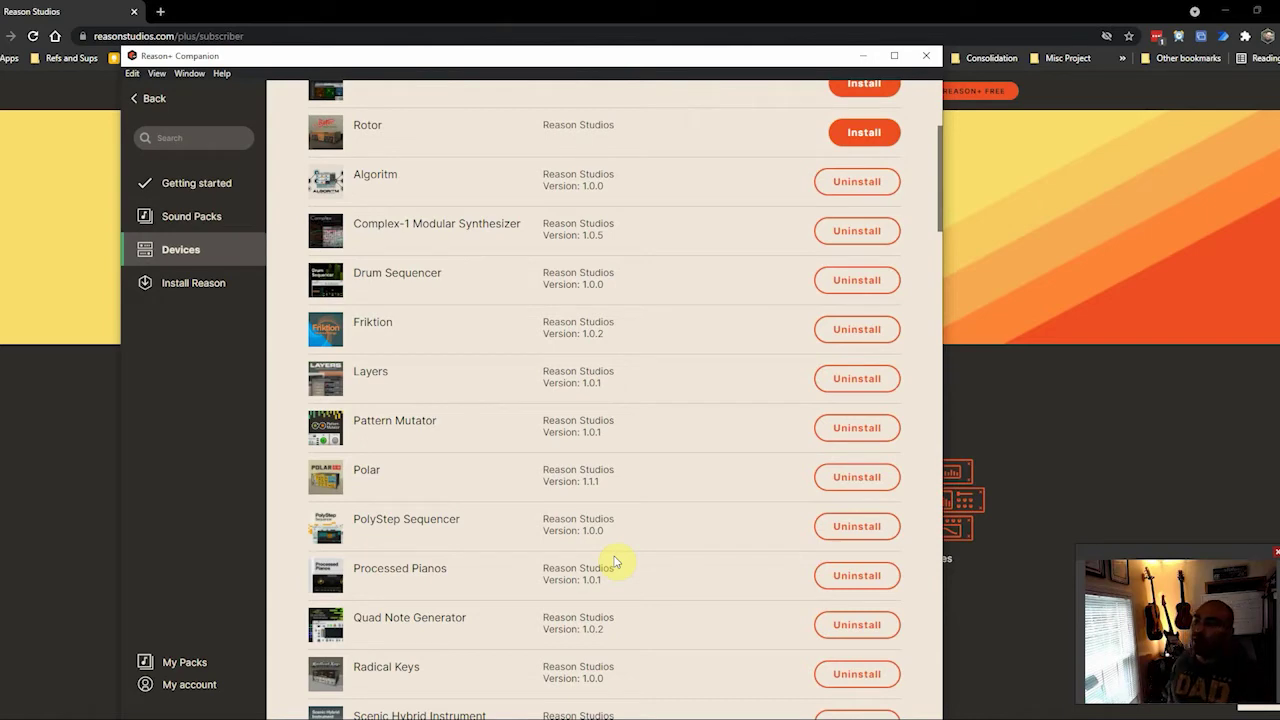
{"action": "scroll", "coordinate": [590, 568], "scroll_direction": "up", "scroll_amount": 5}
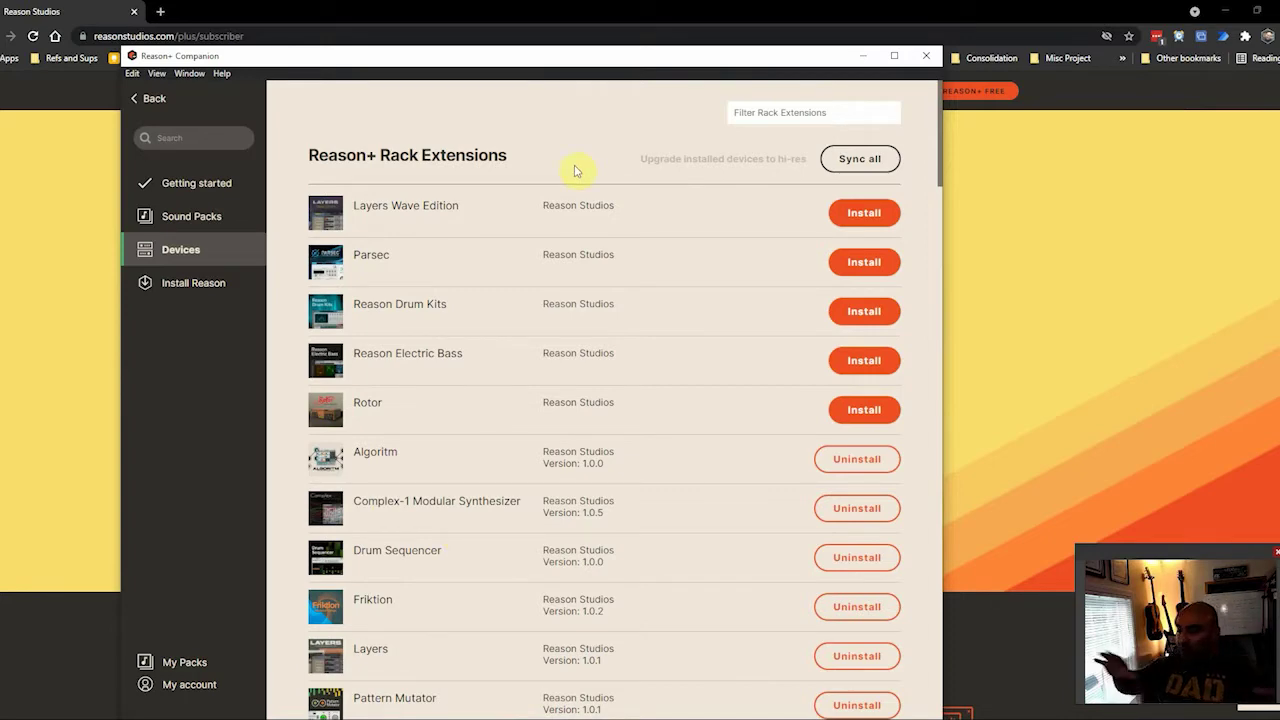
Move the Companion window and the Reason+ web page out of the way and return to the Reason project
{"action": "left_click_drag", "start_coordinate": [804, 60], "coordinate": [0, 84]}
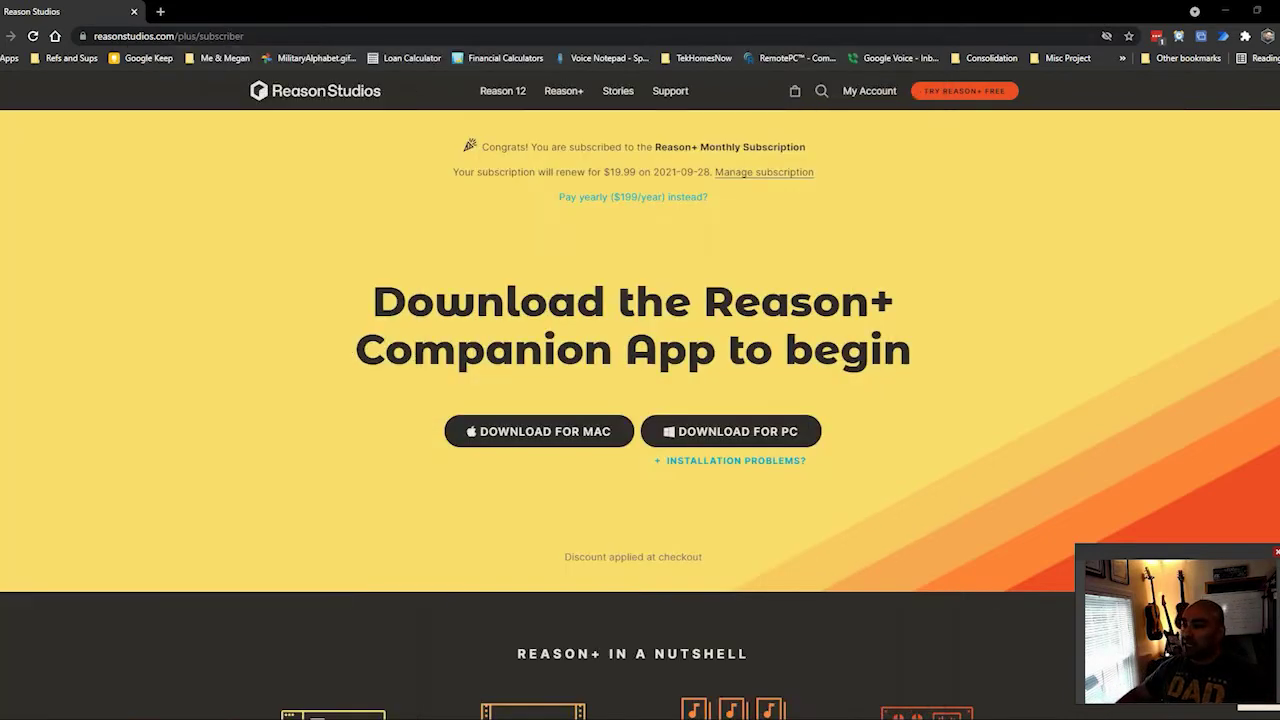
{"action": "scroll", "coordinate": [440, 318], "scroll_direction": "down", "scroll_amount": 3}
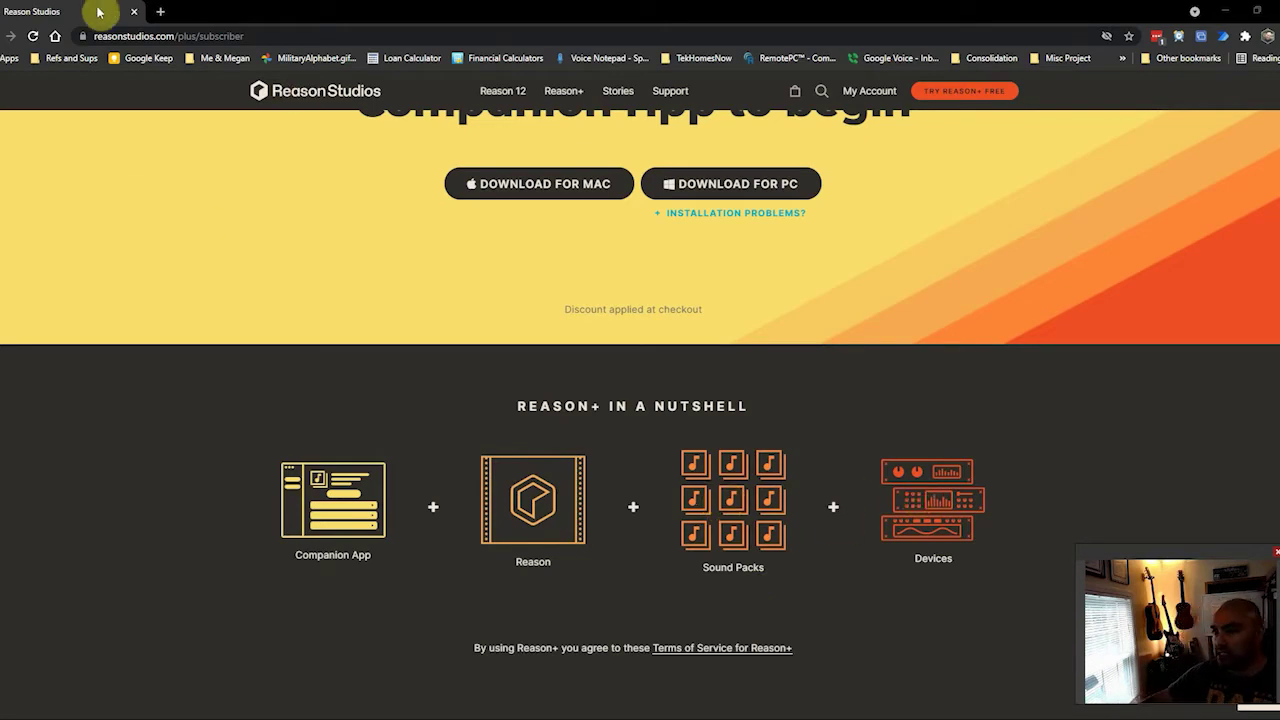
{"action": "left_click_drag", "start_coordinate": [100, 14], "coordinate": [0, 8]}
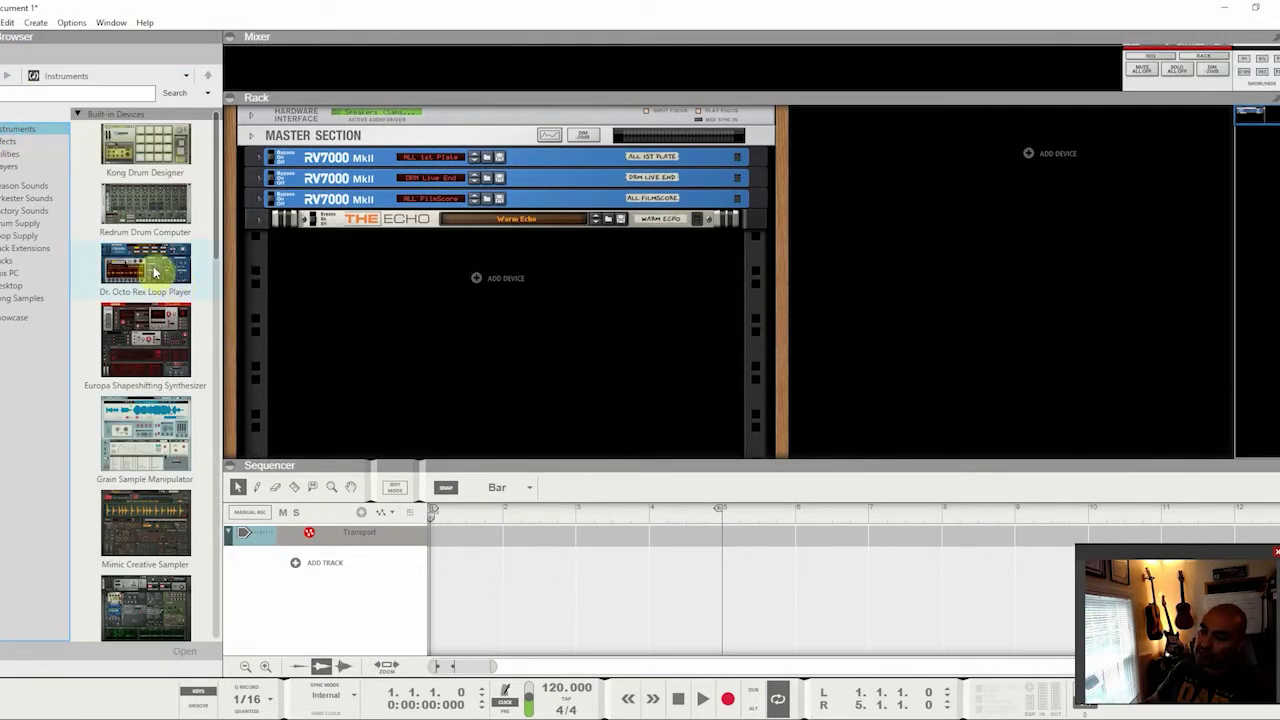
Add a Dr. Octo Rex Loop Player to the rack and browse its sounds to Reason Loop Supply's Hip Hop folder
{"action": "double_click", "coordinate": [155, 270]}
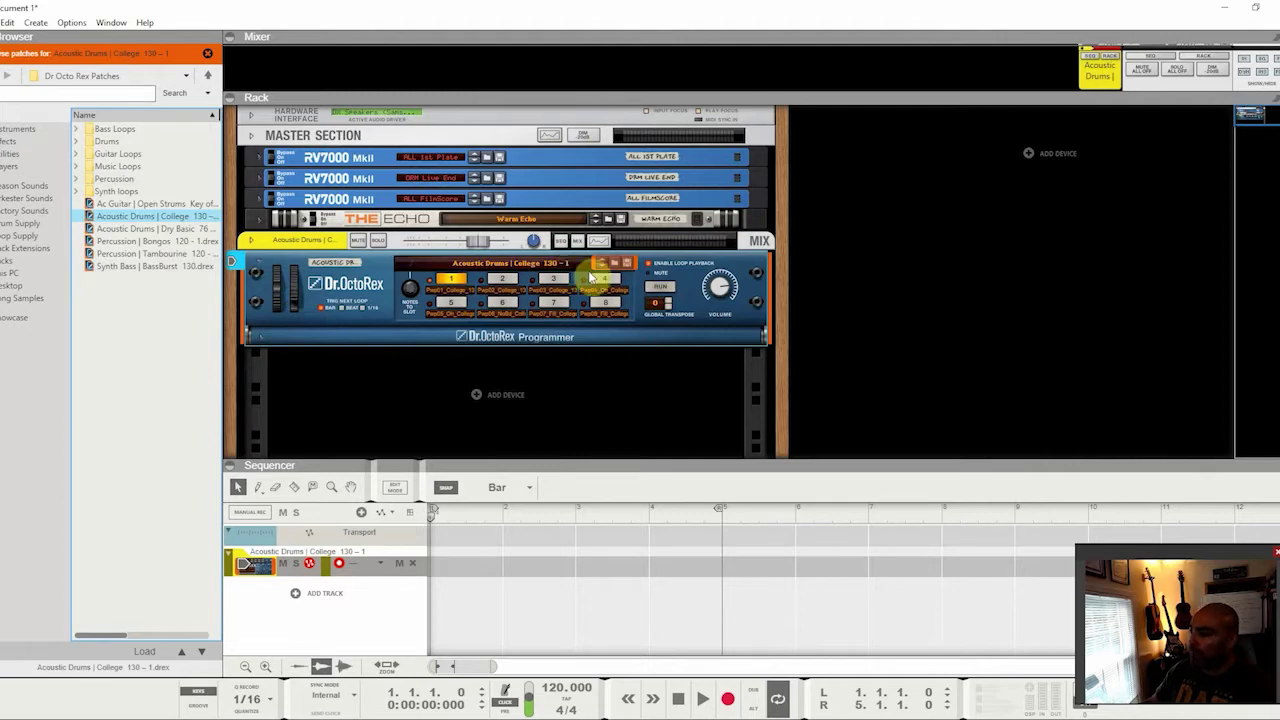
{"action": "left_click", "coordinate": [616, 267]}
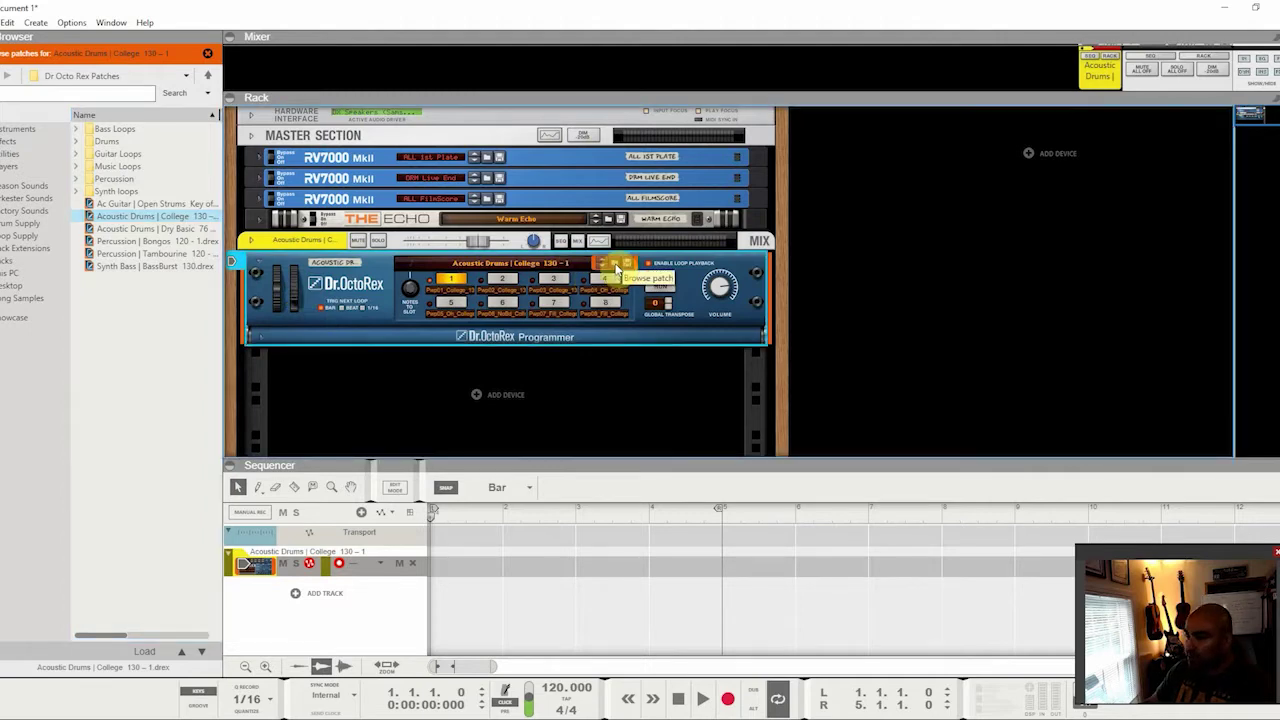
{"action": "left_click", "coordinate": [24, 211]}
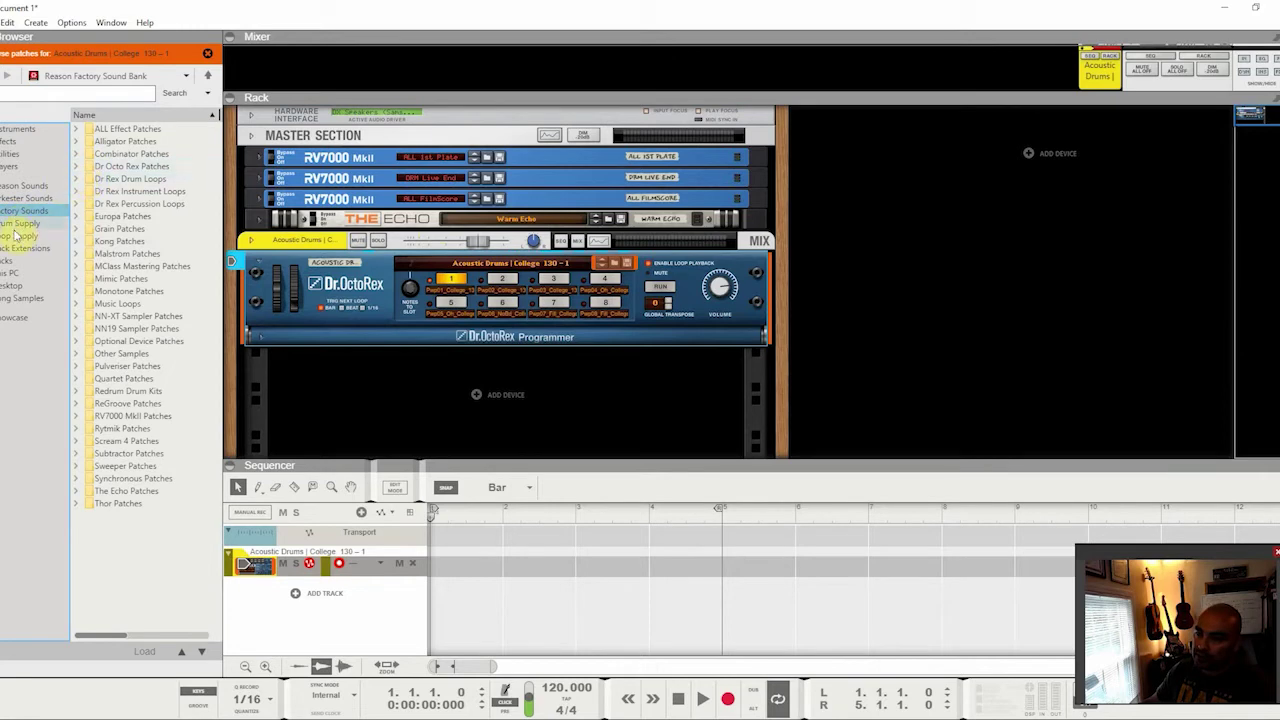
{"action": "left_click", "coordinate": [22, 235]}
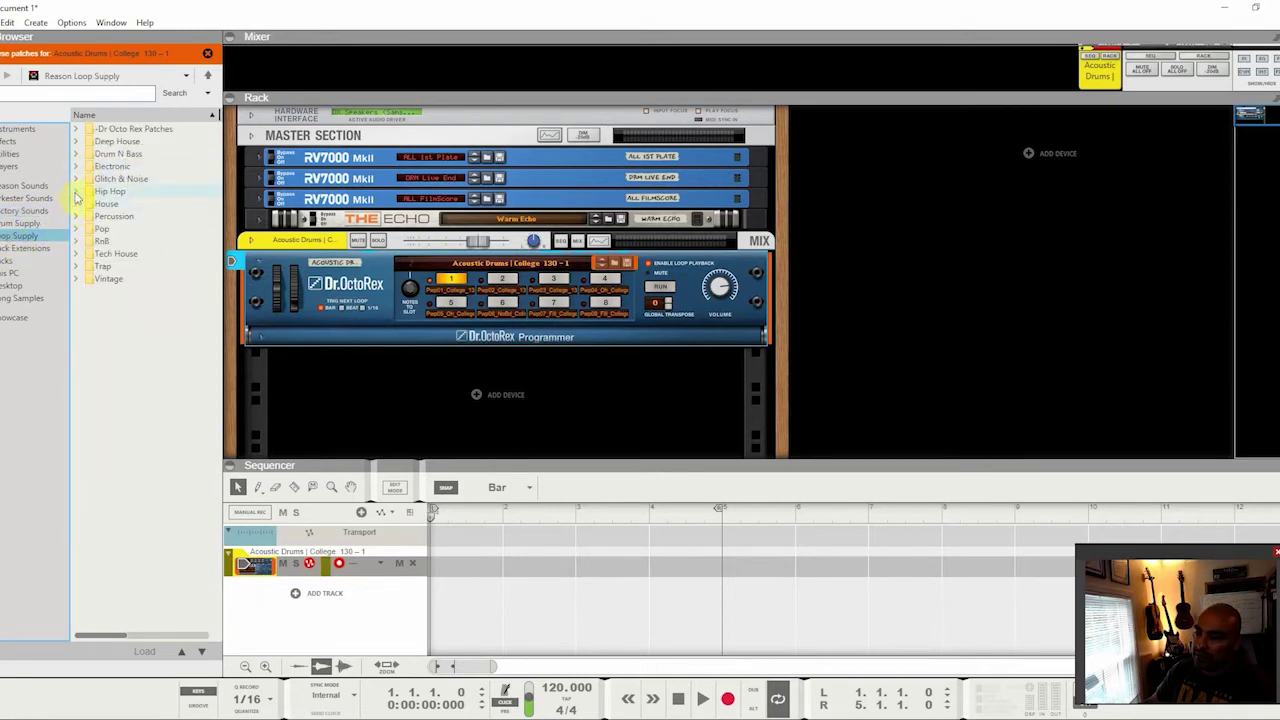
{"action": "double_click", "coordinate": [78, 194]}
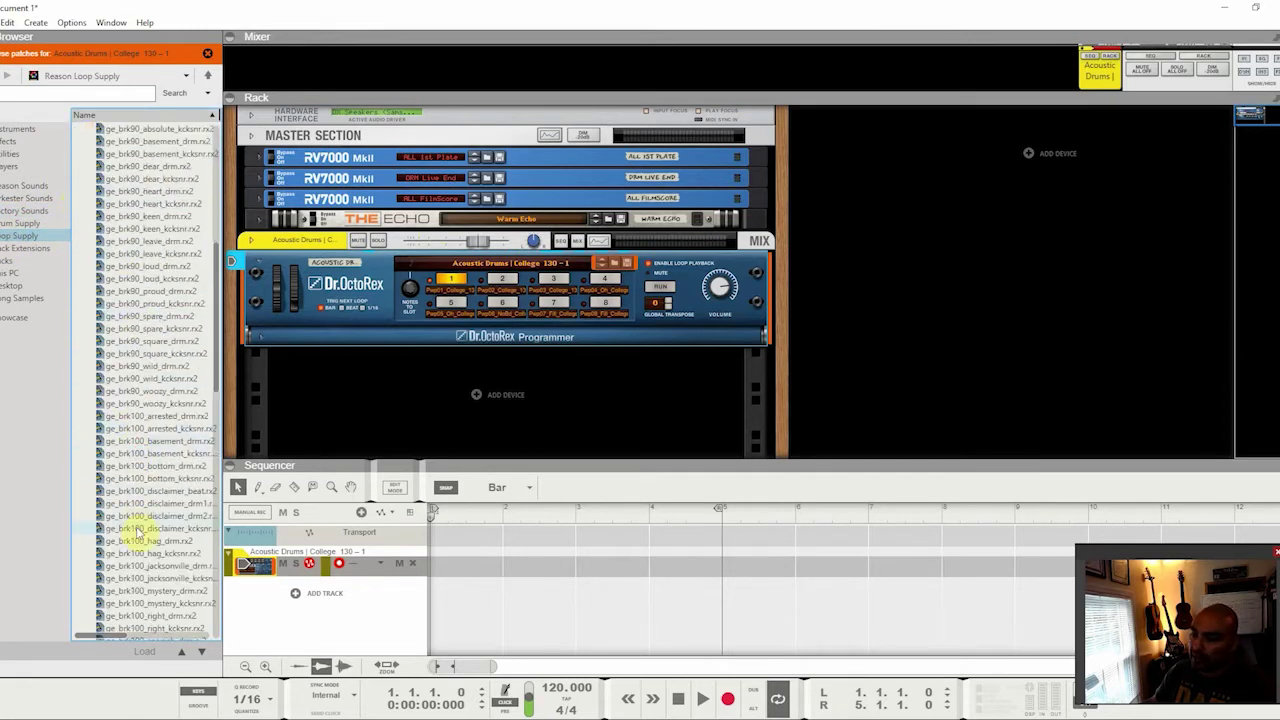
Audition ge_brk90_proud_kcksnr.rx2 and ge_brk90_loud_drm.rx2, and load ge_brk90_loud_drm.rx2 into Dr. OctoRex slot 1
{"action": "left_click", "coordinate": [122, 303]}
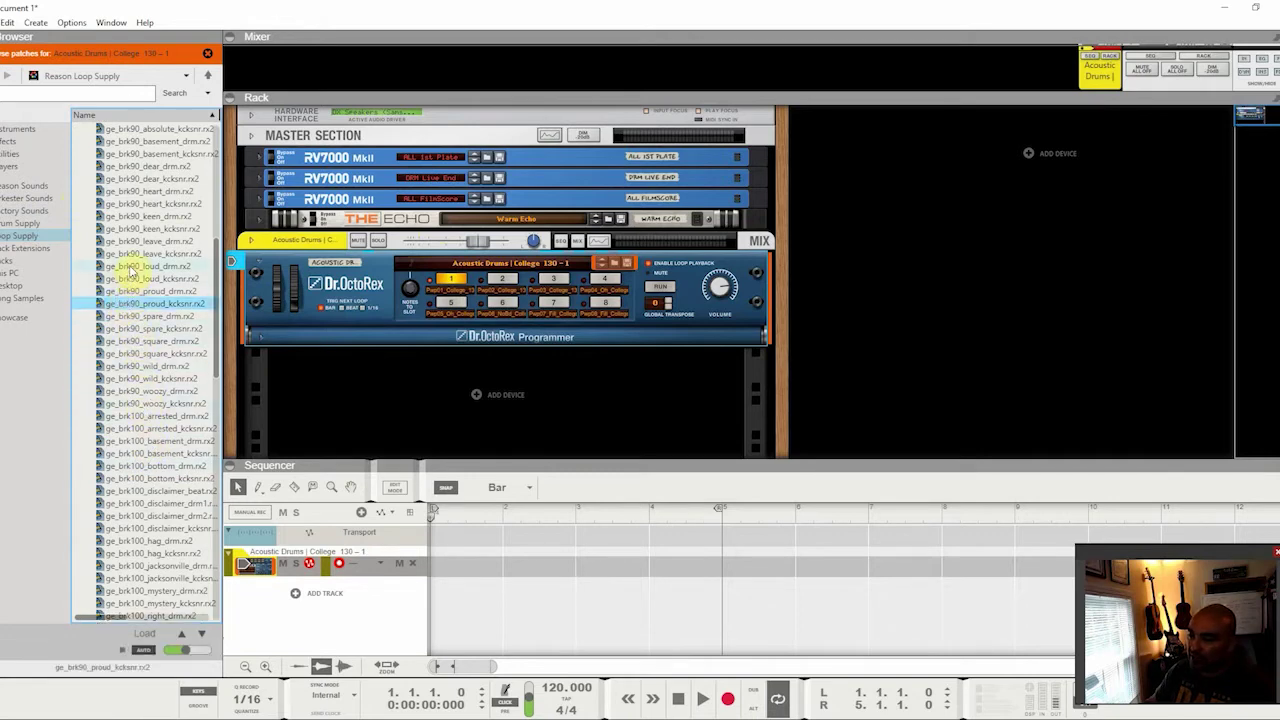
{"action": "left_click", "coordinate": [131, 267]}
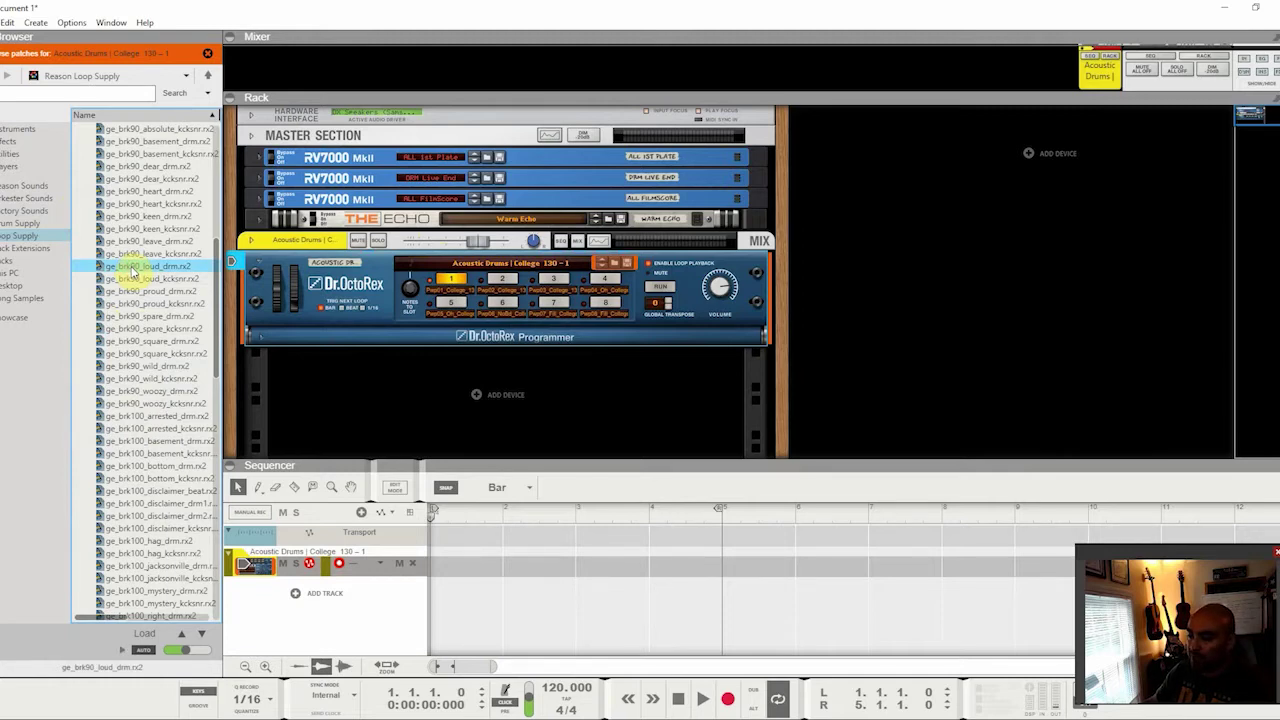
{"action": "left_click_drag", "start_coordinate": [131, 270], "coordinate": [450, 280]}
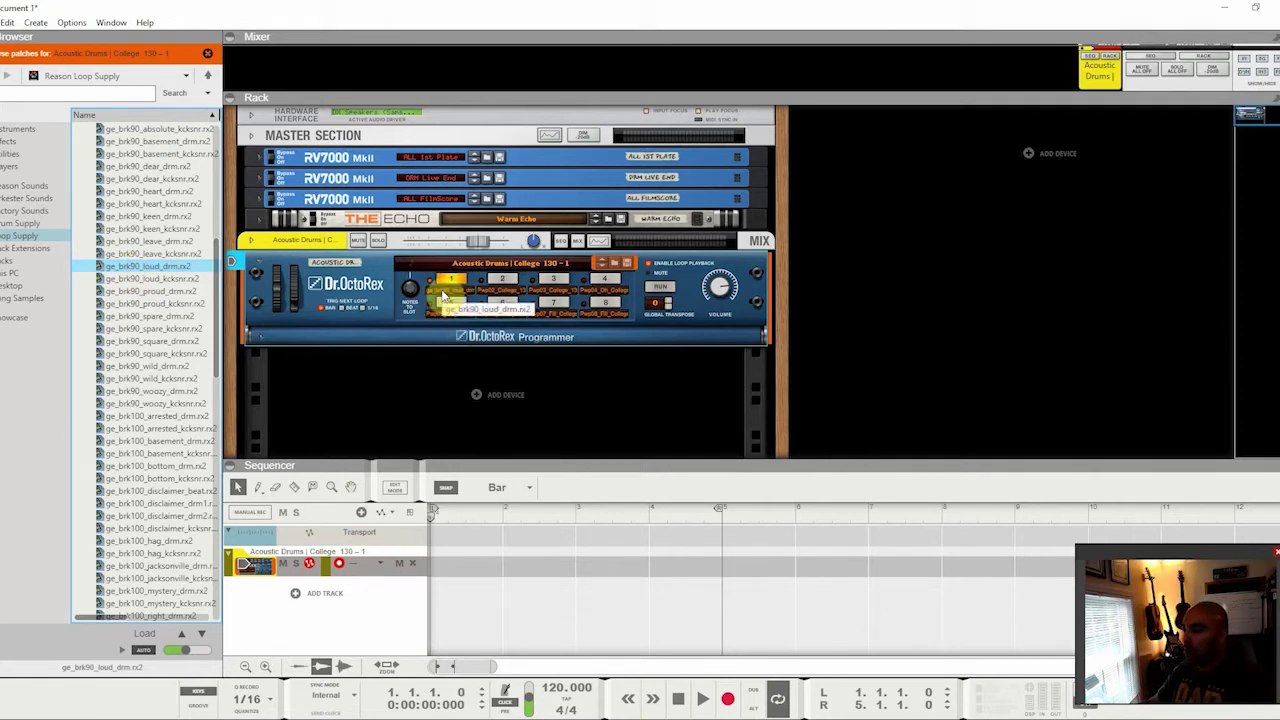
Set the song tempo to 90.000 BPM and preview the Dr. OctoRex loop at that tempo
{"action": "double_click", "coordinate": [557, 690]}
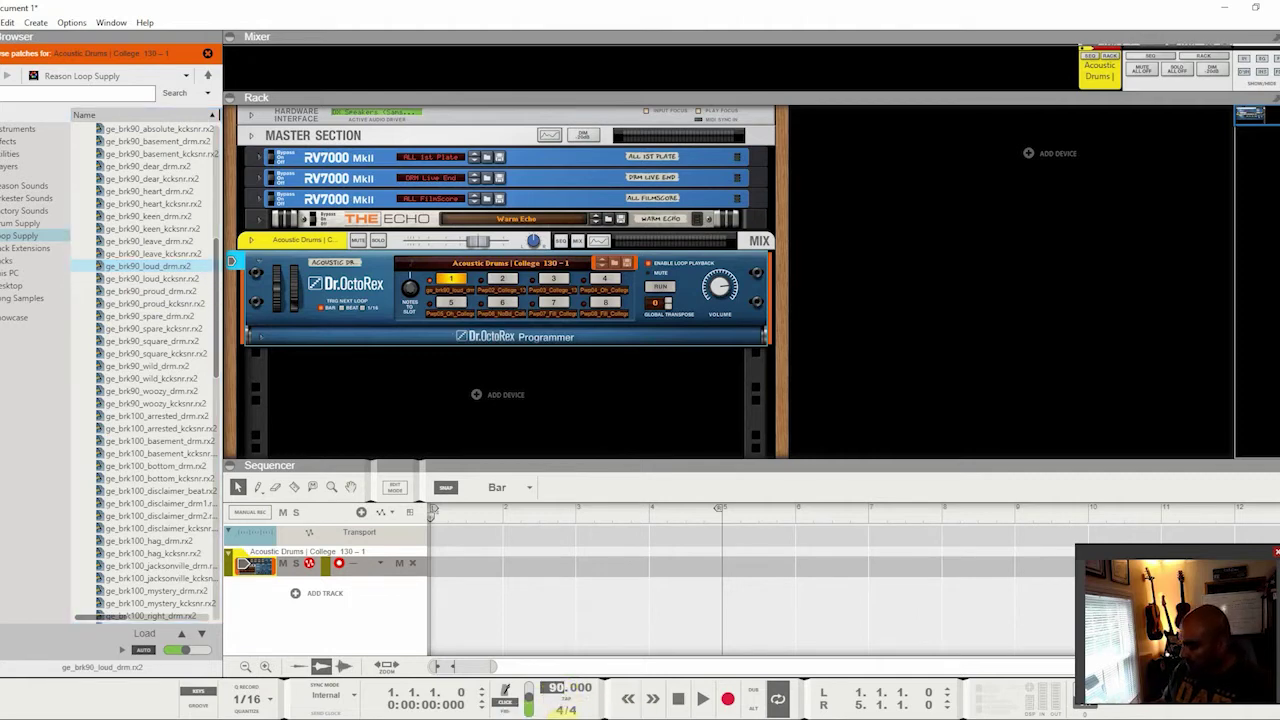
{"action": "double_click", "coordinate": [583, 692]}
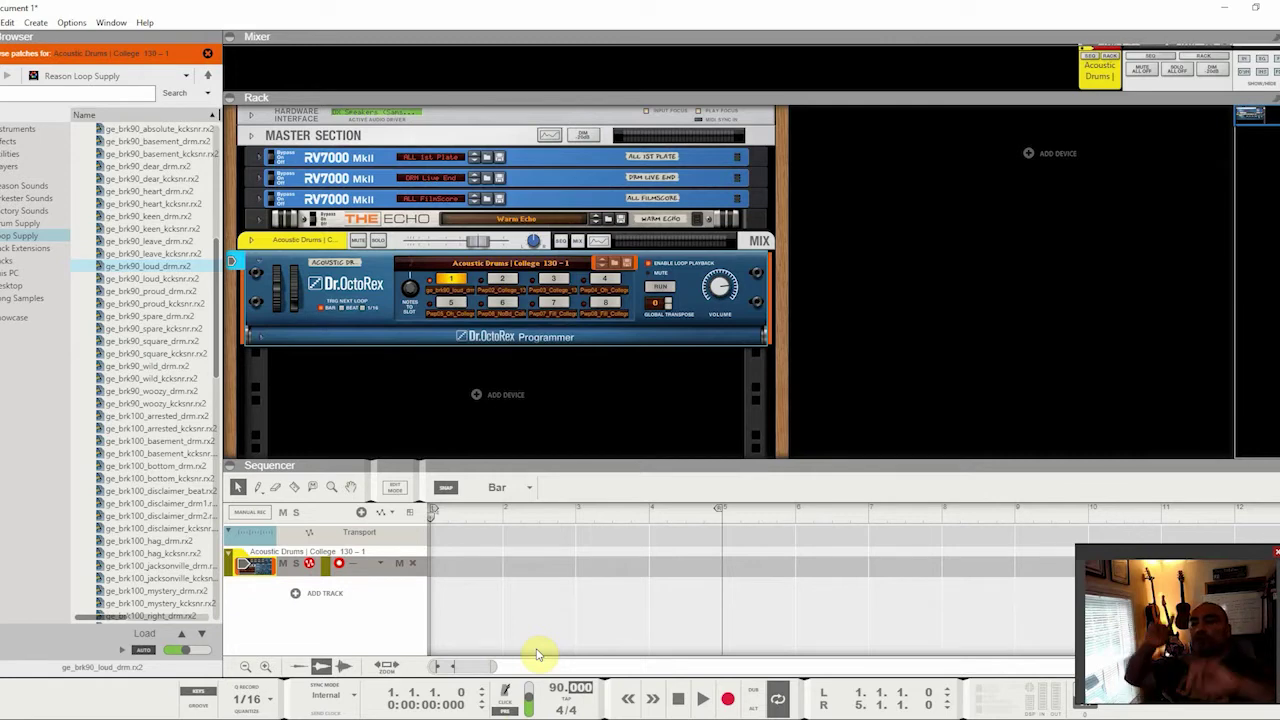
{"action": "left_click", "coordinate": [663, 290]}
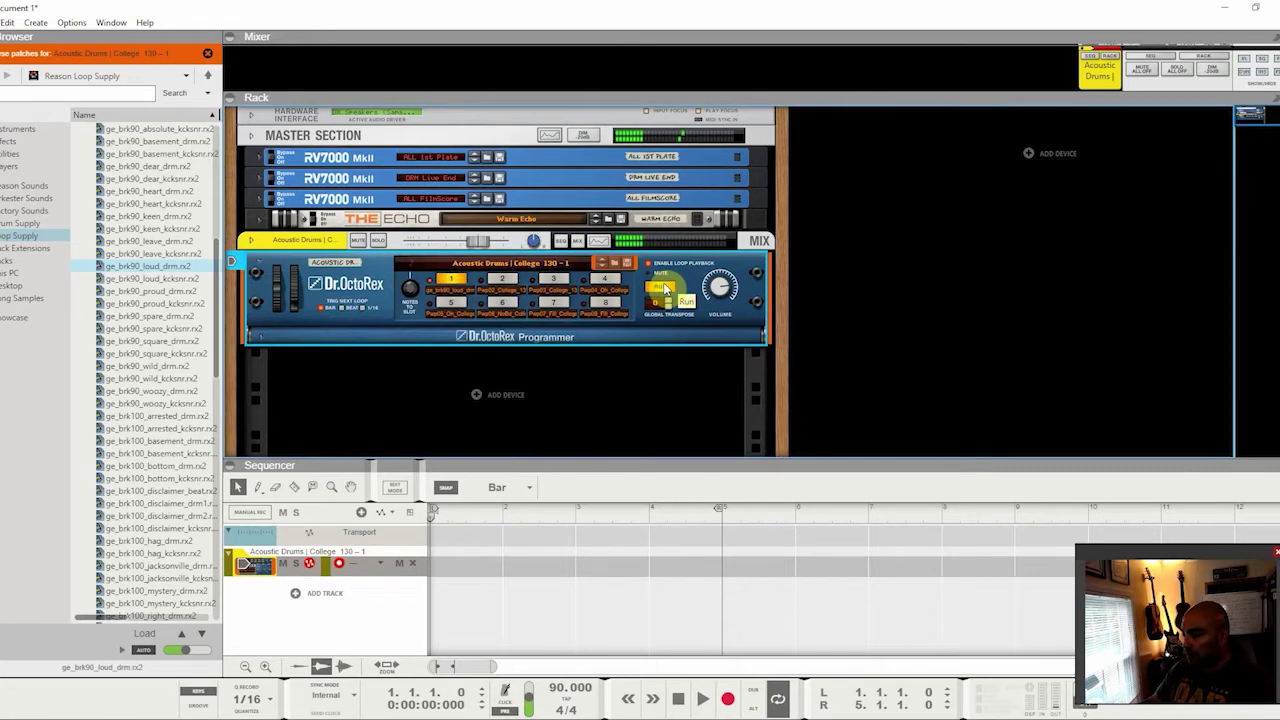
{"action": "left_click", "coordinate": [663, 290]}
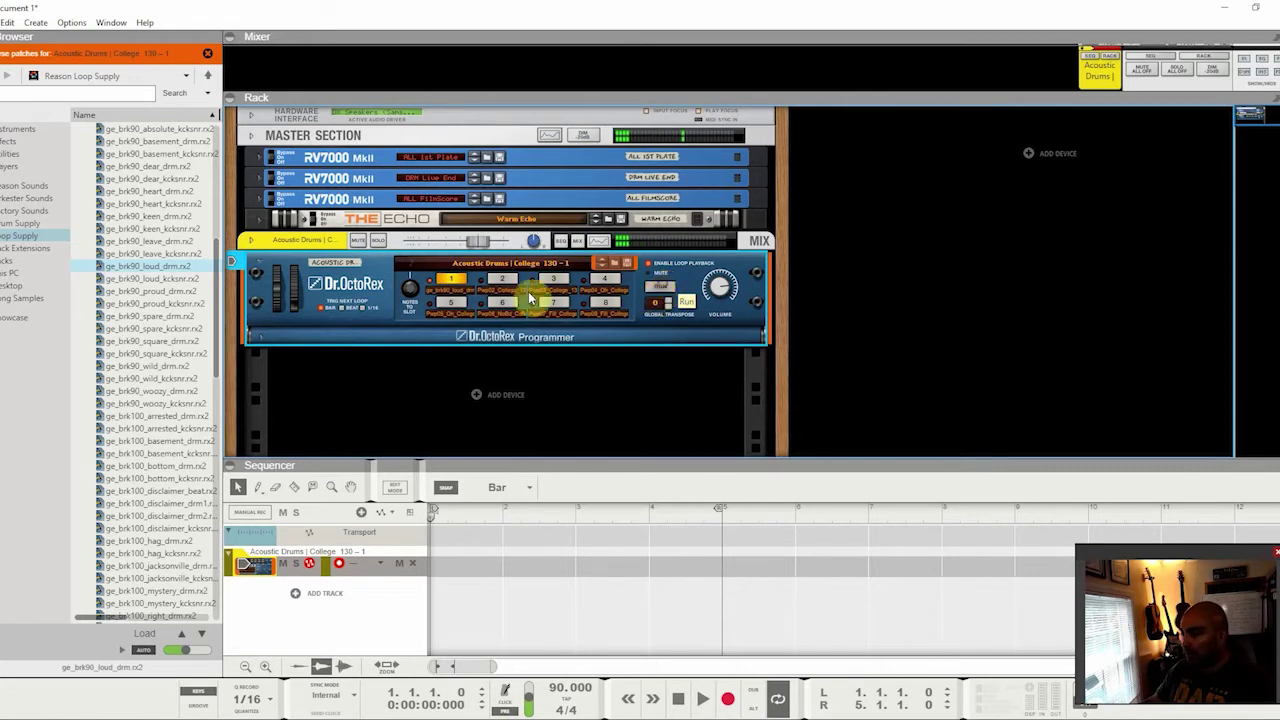
Place ge_brk90_loud_drm.rx2 from the browser at bar 1 of the sequencer as an audio track and select its clip
{"action": "left_click", "coordinate": [168, 266]}
{"action": "left_click_drag", "start_coordinate": [168, 266], "coordinate": [441, 569]}
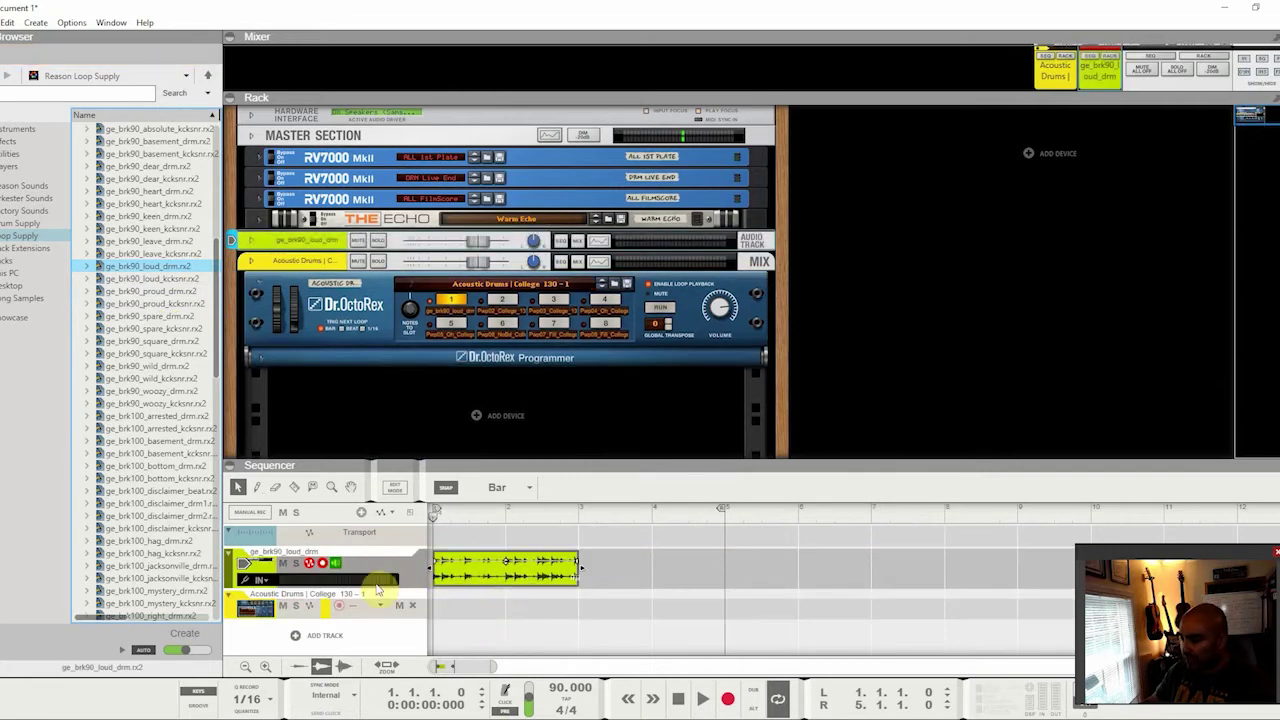
{"action": "left_click", "coordinate": [482, 578]}
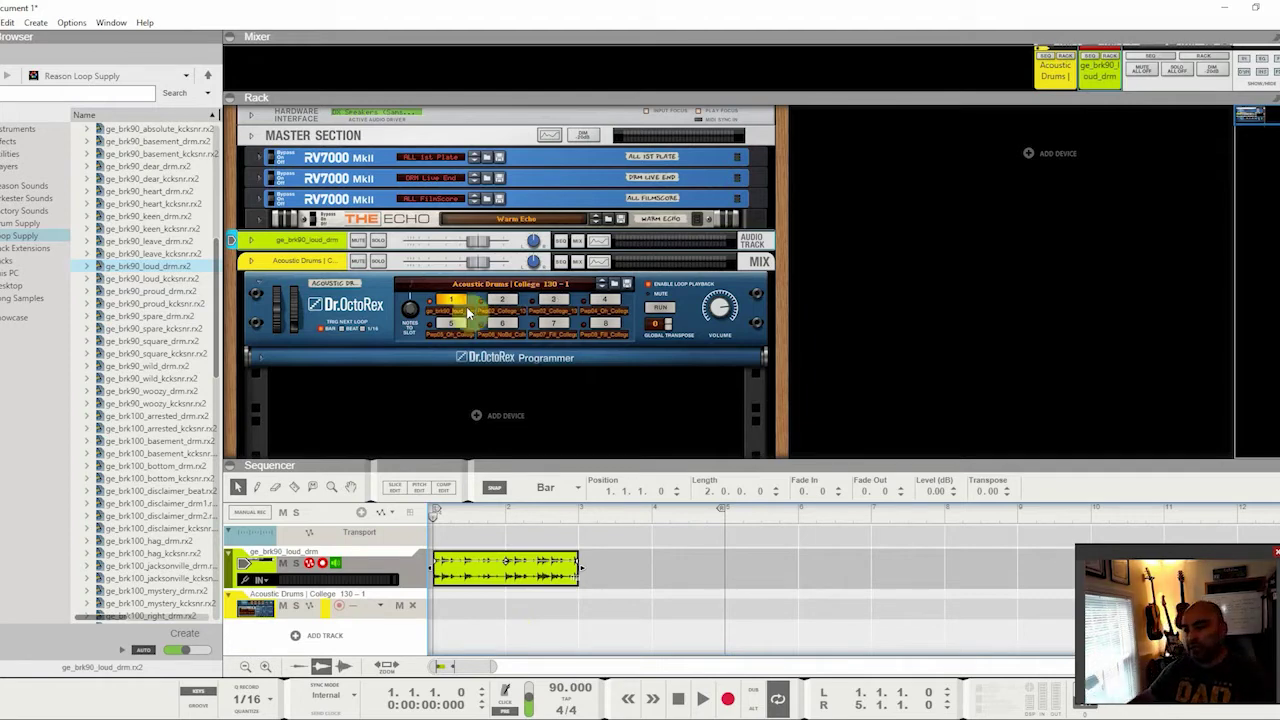
Unfold the Dr. OctoRex Programmer to show the slot 1 loop's slices
{"action": "left_click", "coordinate": [257, 357]}
{"action": "scroll", "coordinate": [360, 250], "scroll_direction": "down", "scroll_amount": 2}
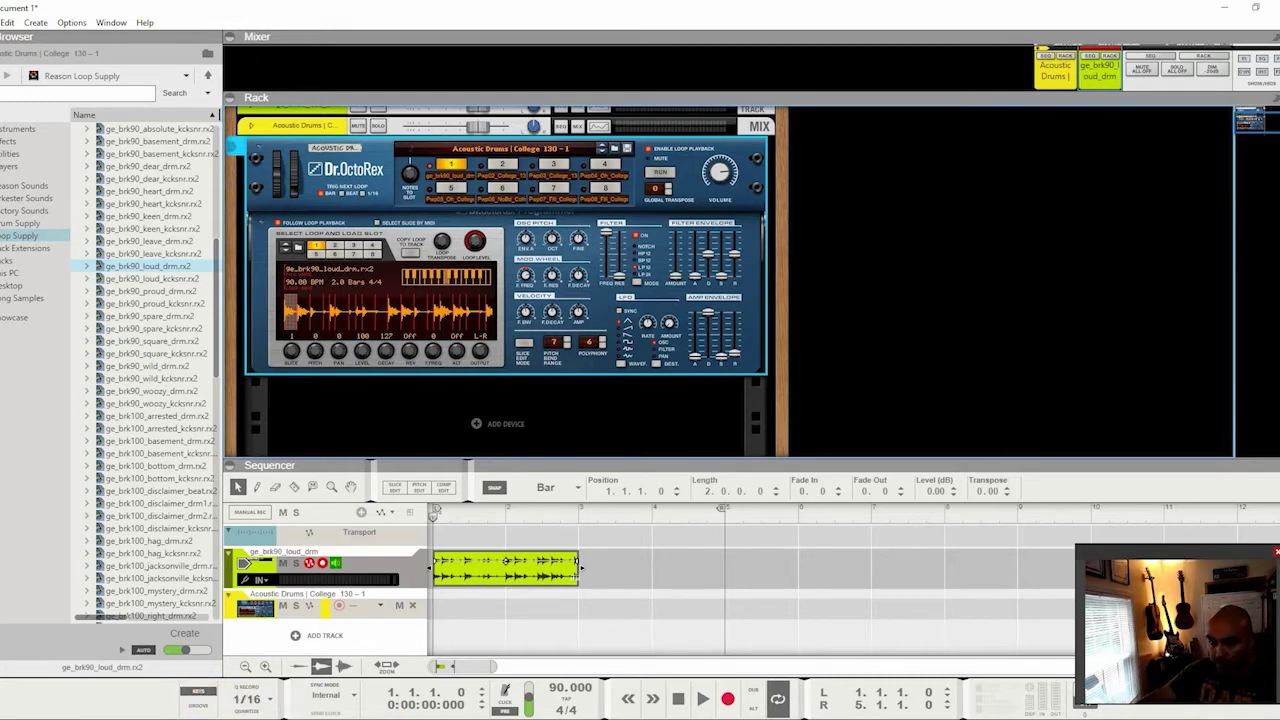
Show the On-screen Piano Keys window and move it over the empty rack column beside the Dr. OctoRex
{"action": "left_click", "coordinate": [199, 691]}
{"action": "left_click_drag", "start_coordinate": [640, 474], "coordinate": [997, 282]}
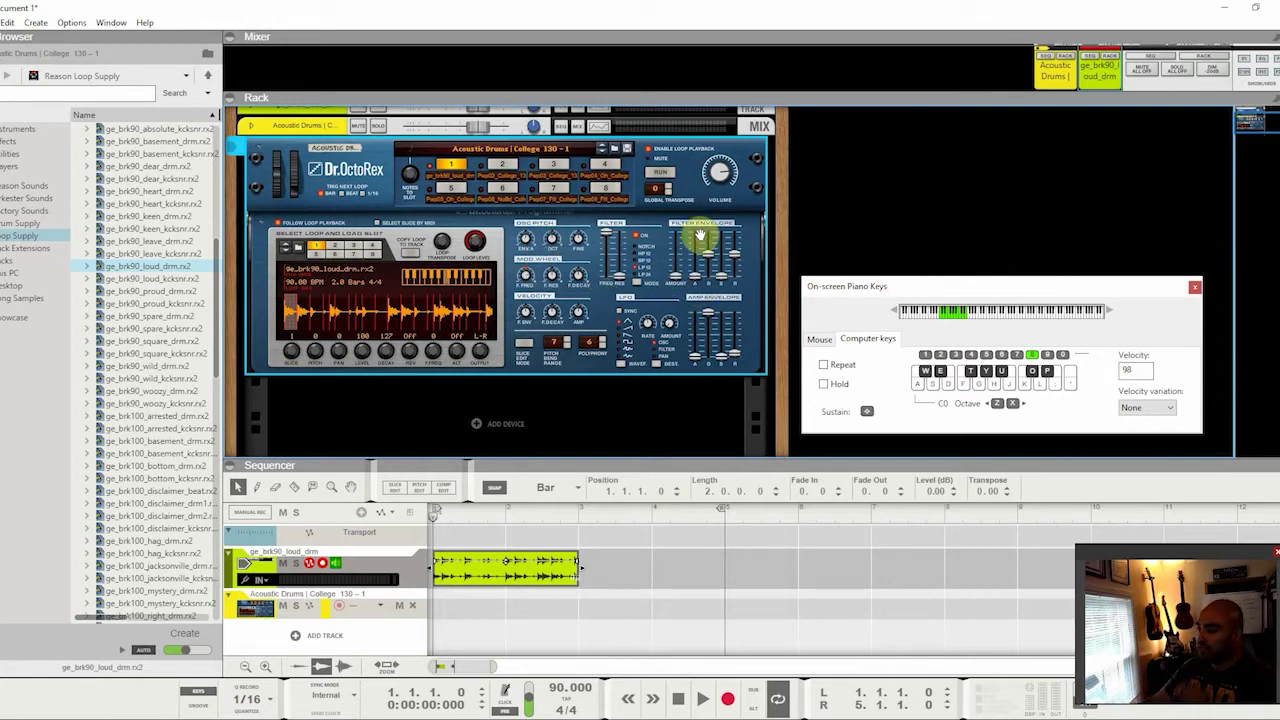
{"action": "left_click", "coordinate": [166, 270]}
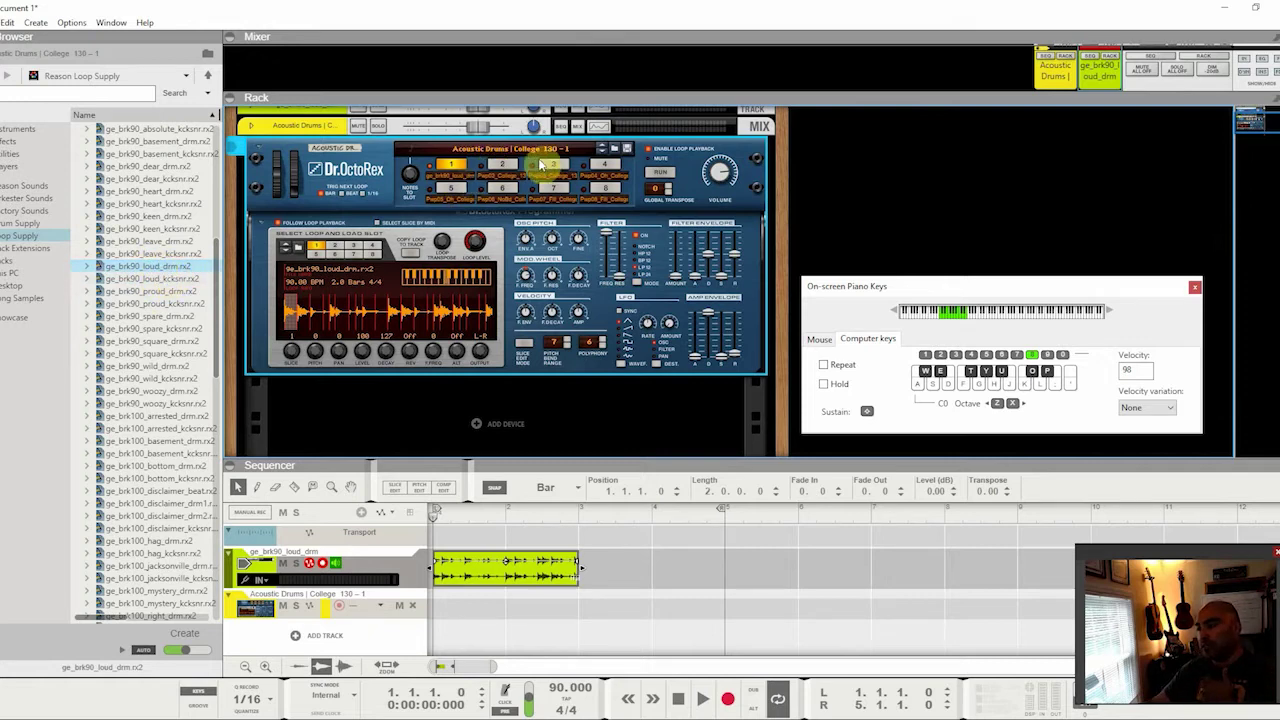
Run the Dr. OctoRex, audition loop slots 2, 3, 4 and 8, return to slot 1 and stop the loop playback
{"action": "left_click", "coordinate": [662, 176]}
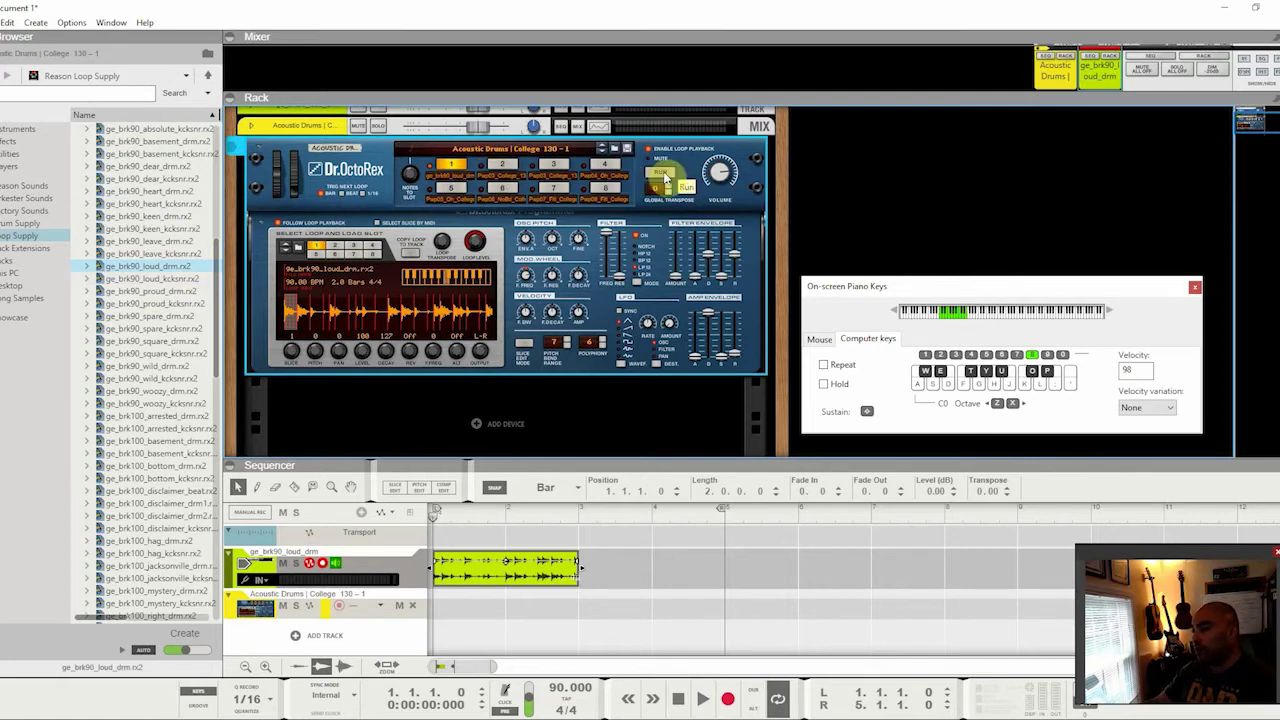
{"action": "left_click", "coordinate": [510, 165]}
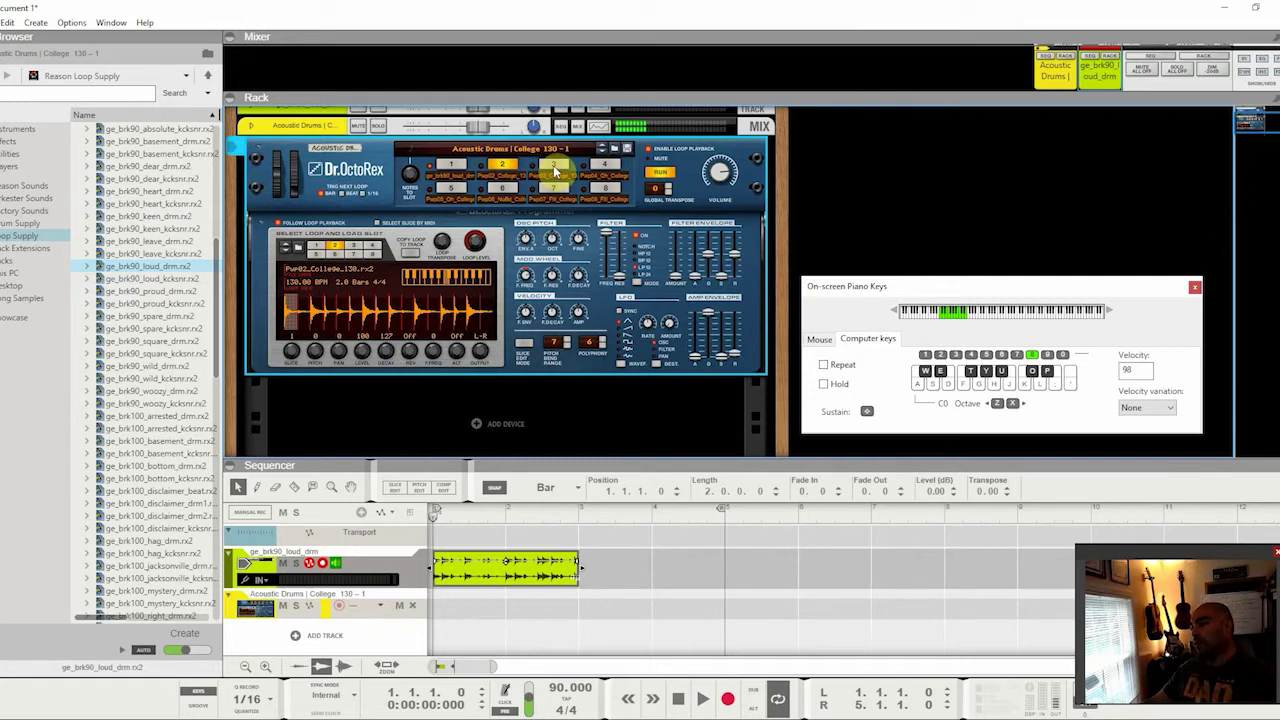
{"action": "left_click", "coordinate": [551, 172]}
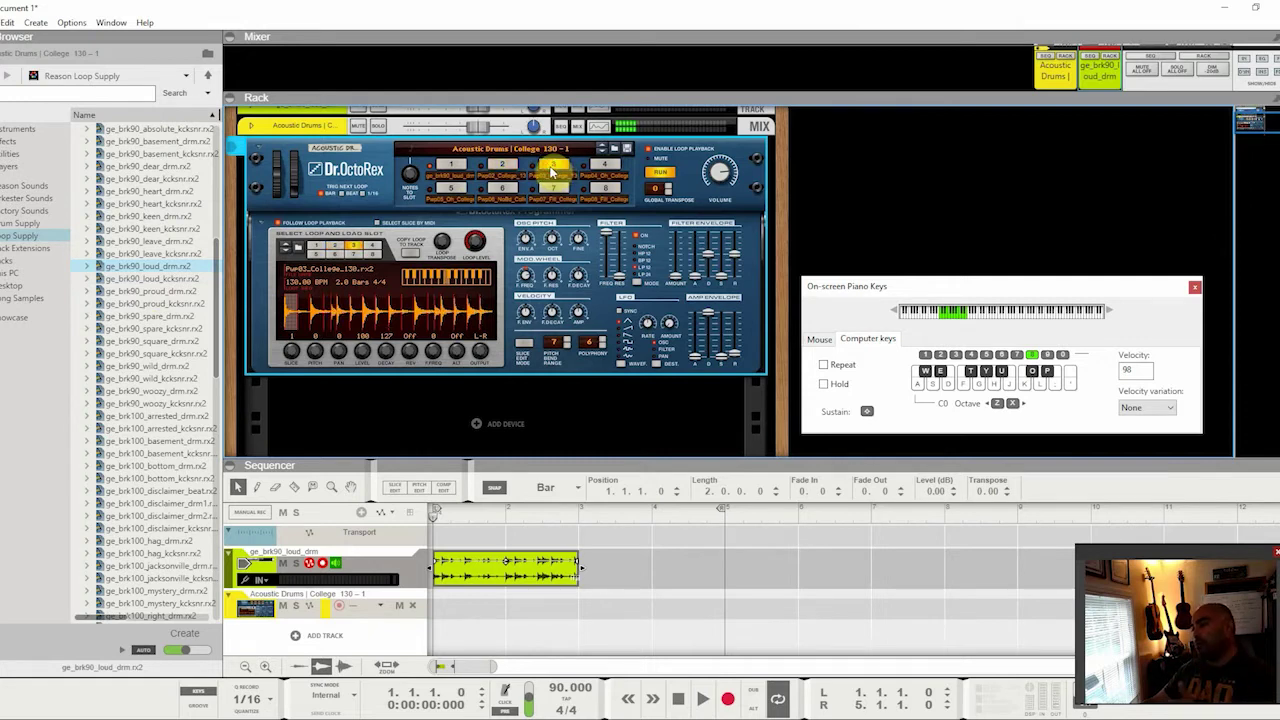
{"action": "left_click", "coordinate": [605, 170]}
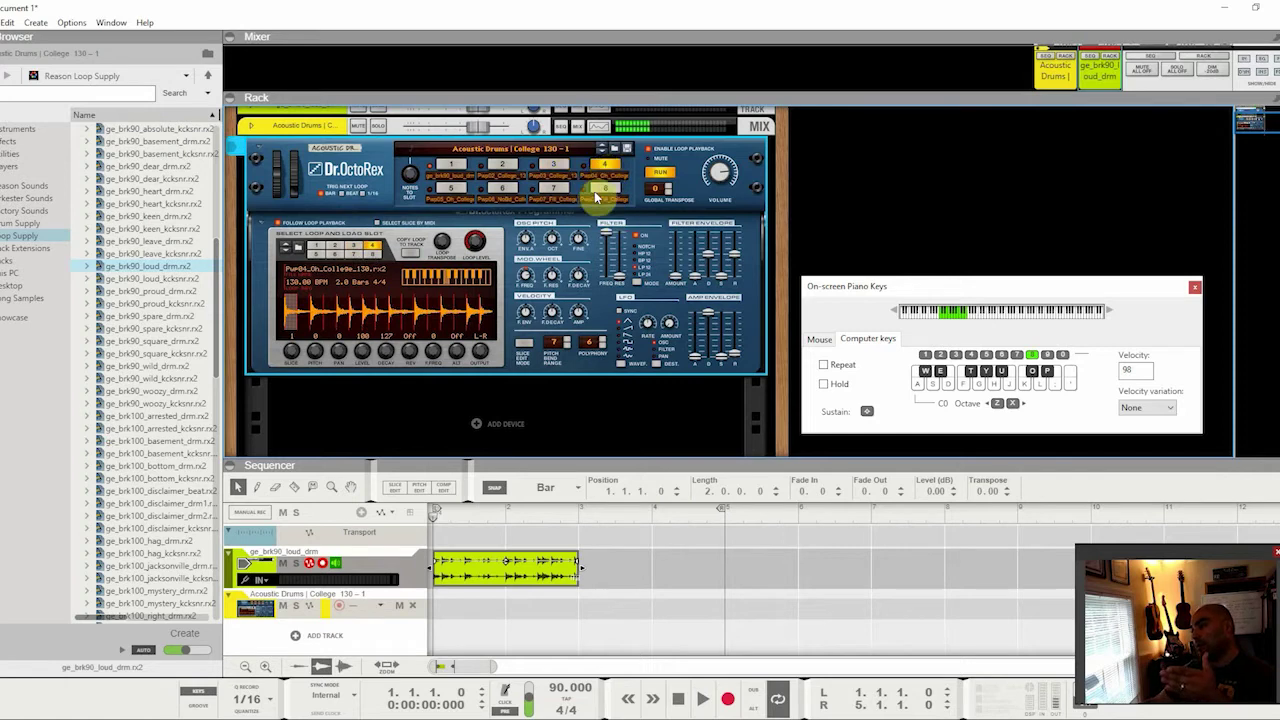
{"action": "left_click", "coordinate": [598, 190]}
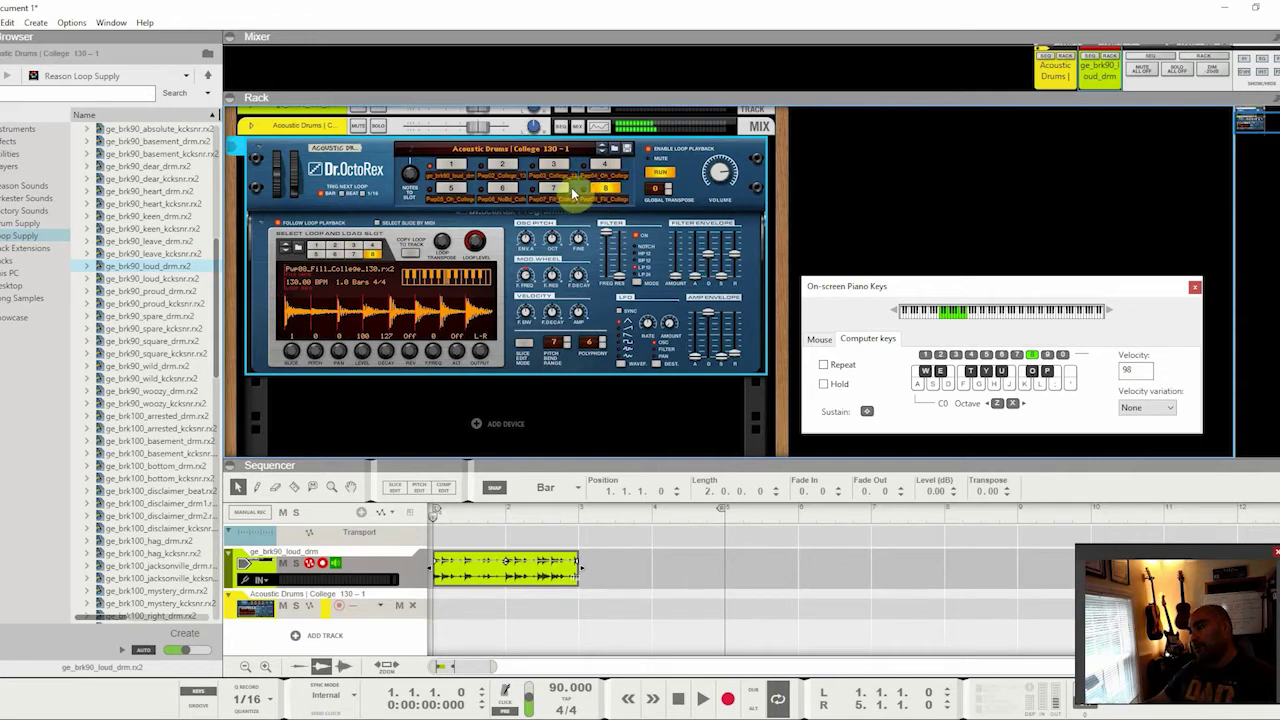
{"action": "left_click", "coordinate": [452, 163]}
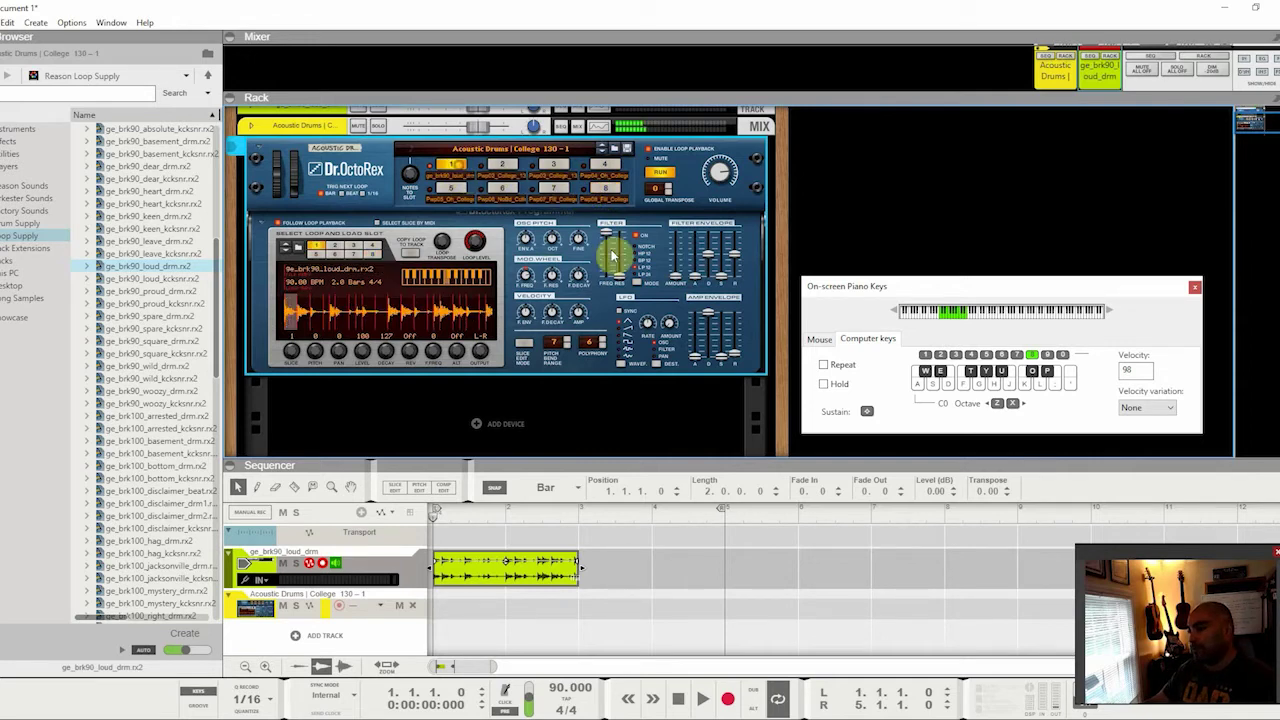
{"action": "left_click", "coordinate": [664, 175]}
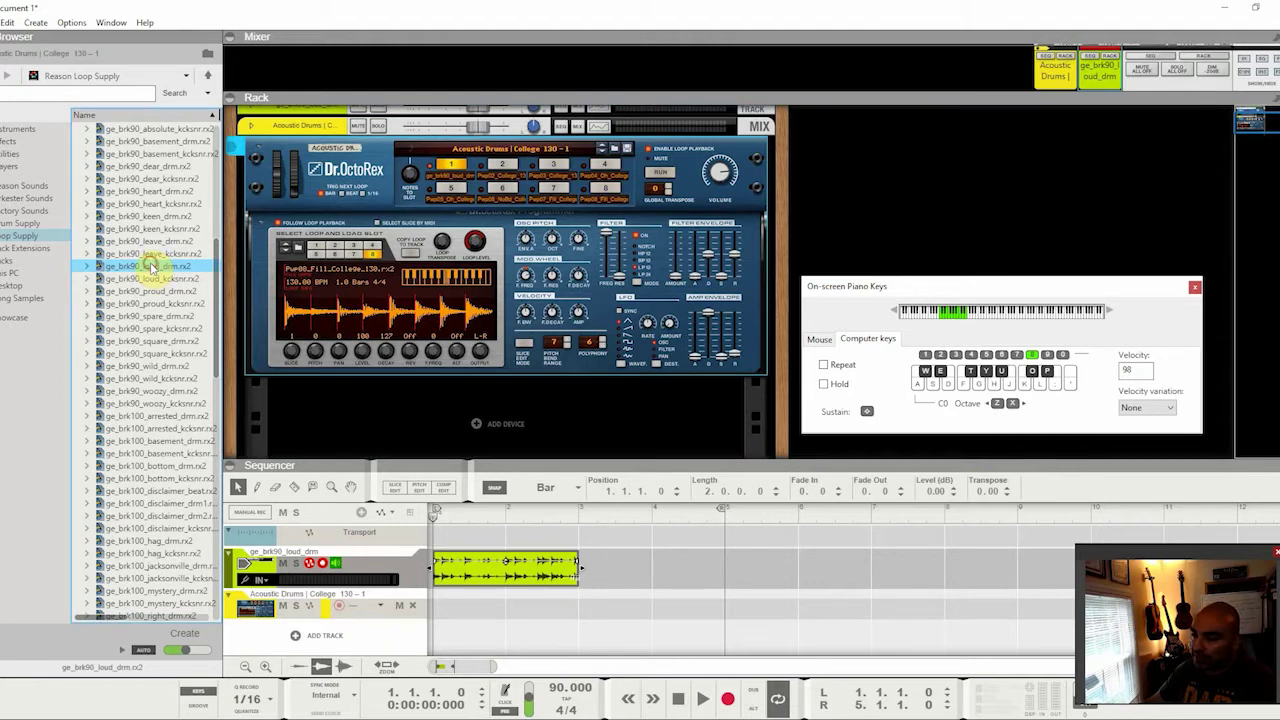
Select the ge_brk90_loud_drm audio track, play the song with both drum tracks, and stop playback
{"action": "left_click", "coordinate": [392, 601]}
{"action": "left_click", "coordinate": [401, 561]}
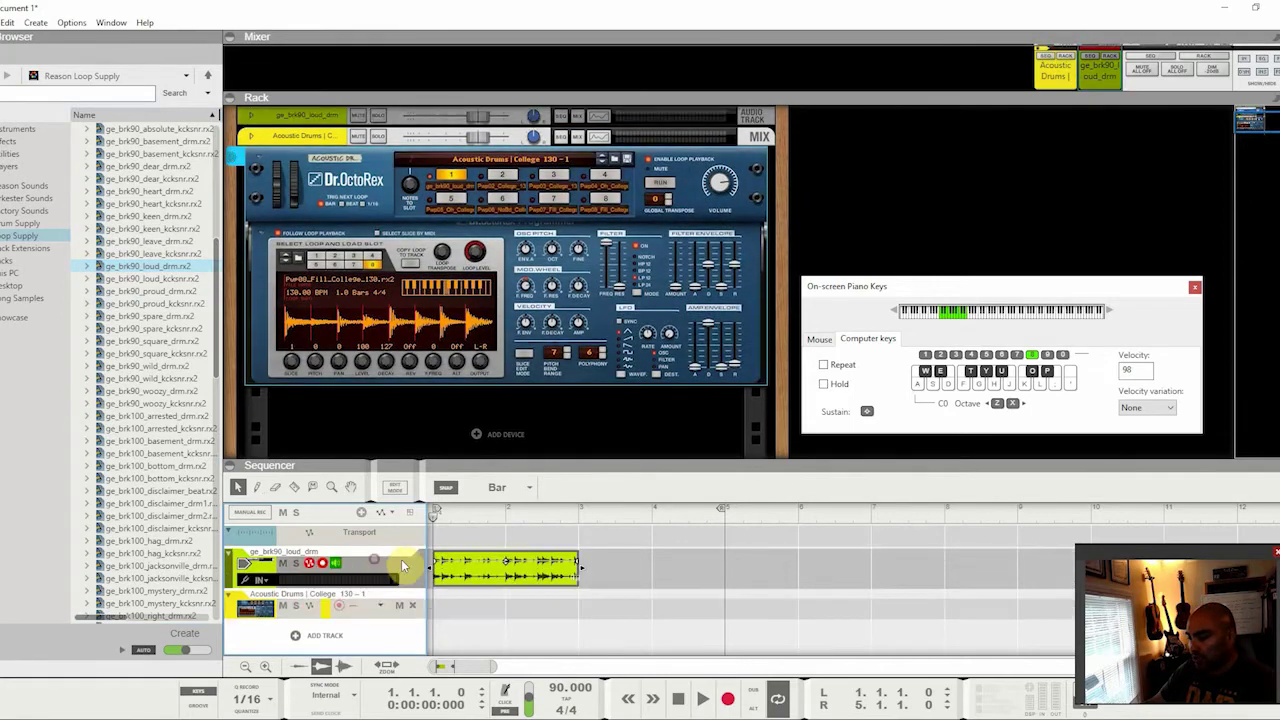
{"action": "left_click", "coordinate": [703, 698]}
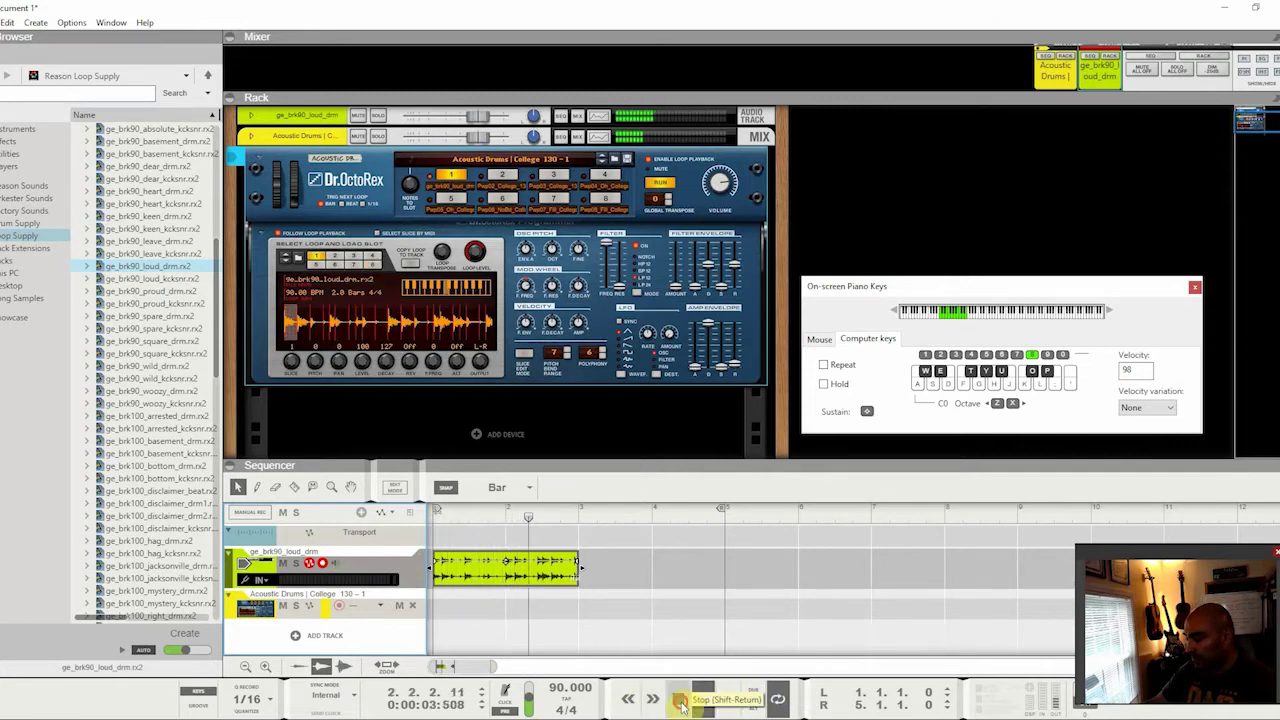
{"action": "left_click", "coordinate": [679, 700]}
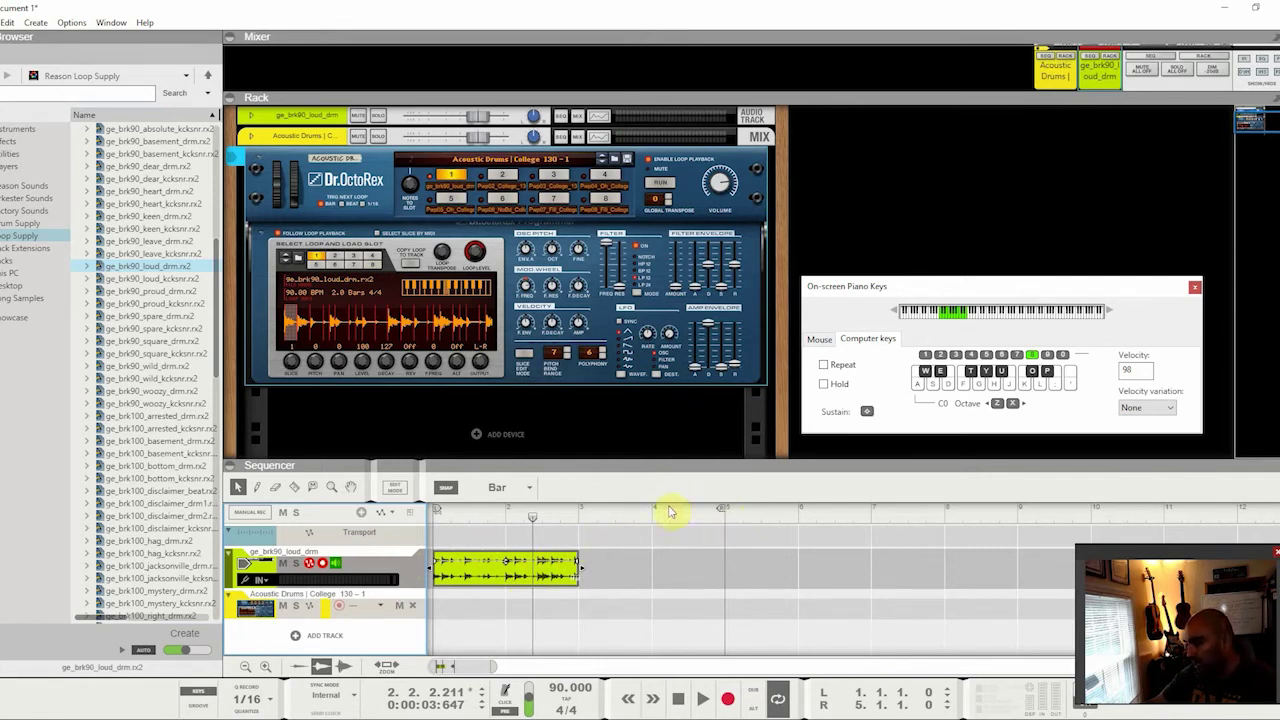
Copy the ge_brk90_loud_drm audio clip and paste the duplicate at bar 3 so the loop fills four bars
{"action": "left_click", "coordinate": [478, 575]}
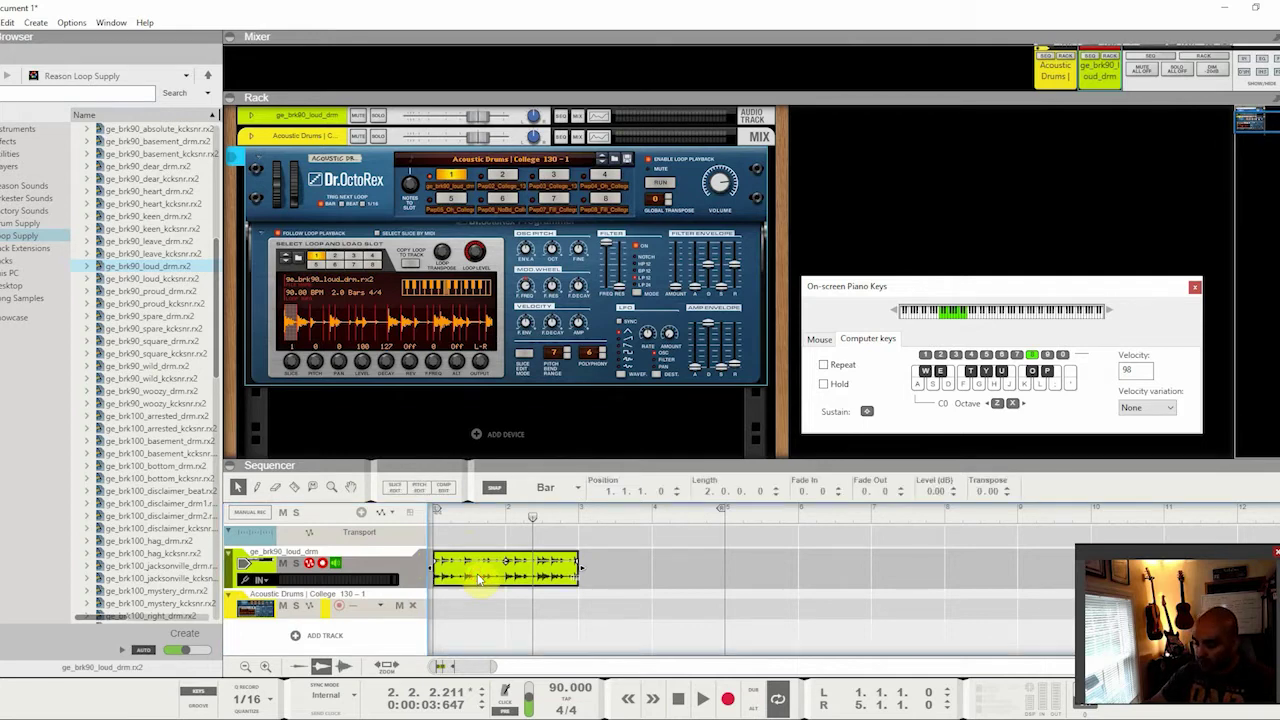
{"action": "key", "text": "ctrl+c"}
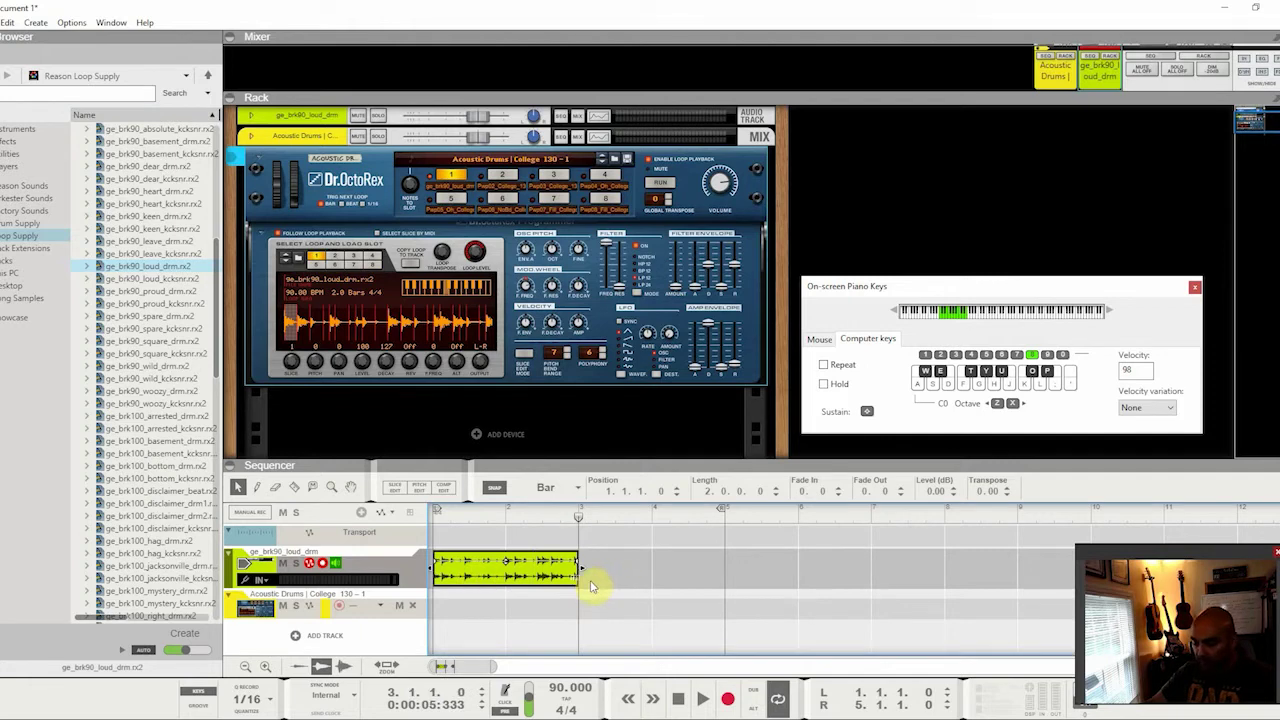
{"action": "key", "text": "ctrl+v"}
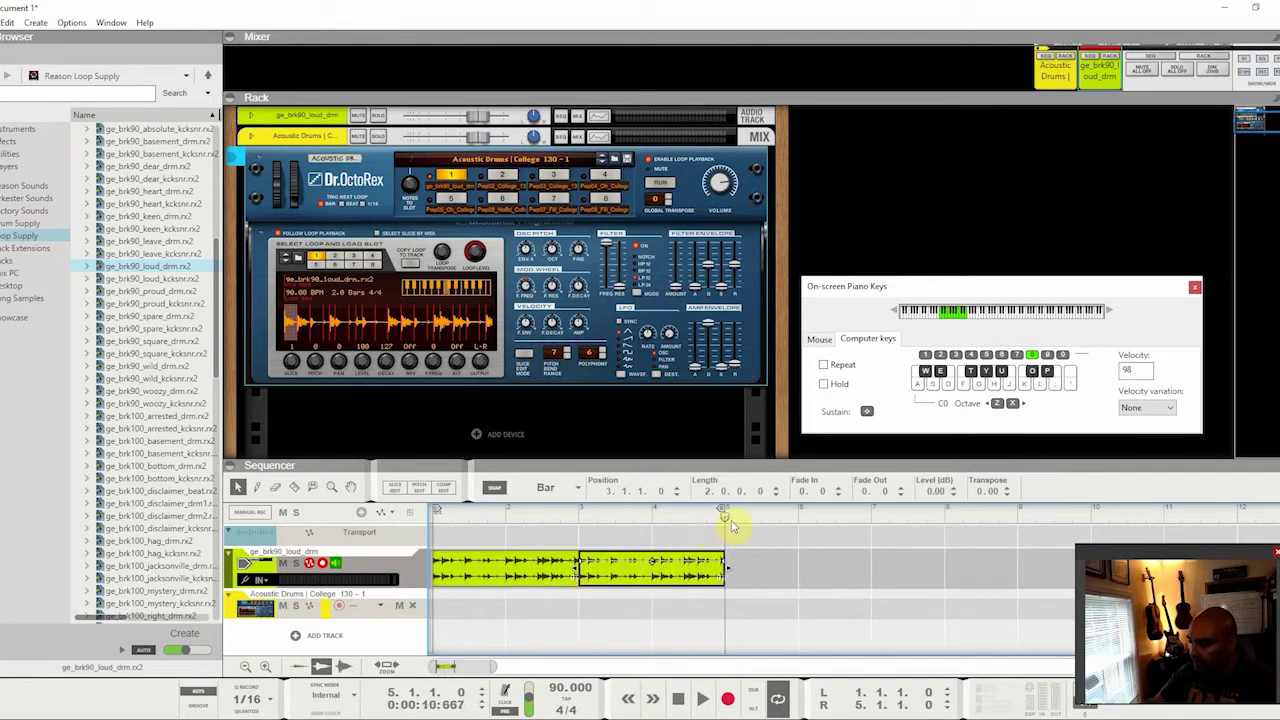
Play the duplicated drum clips from bar 1 and stop playback during the second clip
{"action": "left_click", "coordinate": [438, 515]}
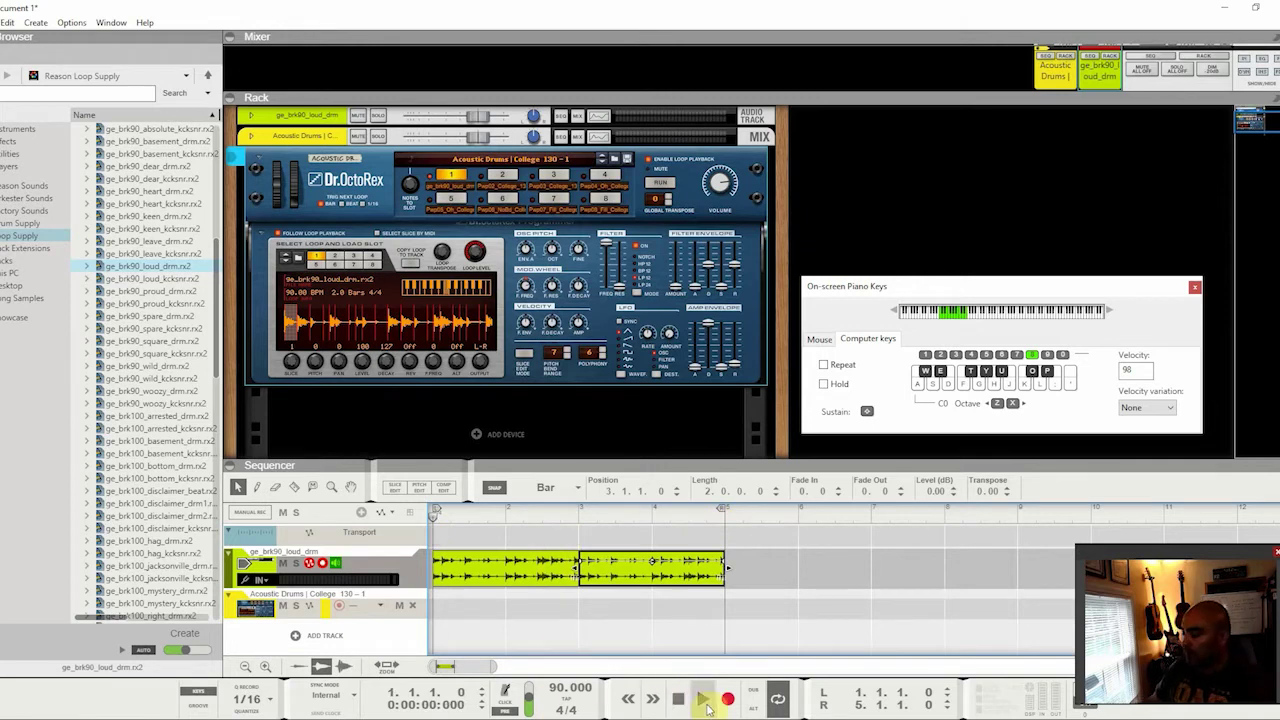
{"action": "left_click", "coordinate": [704, 703]}
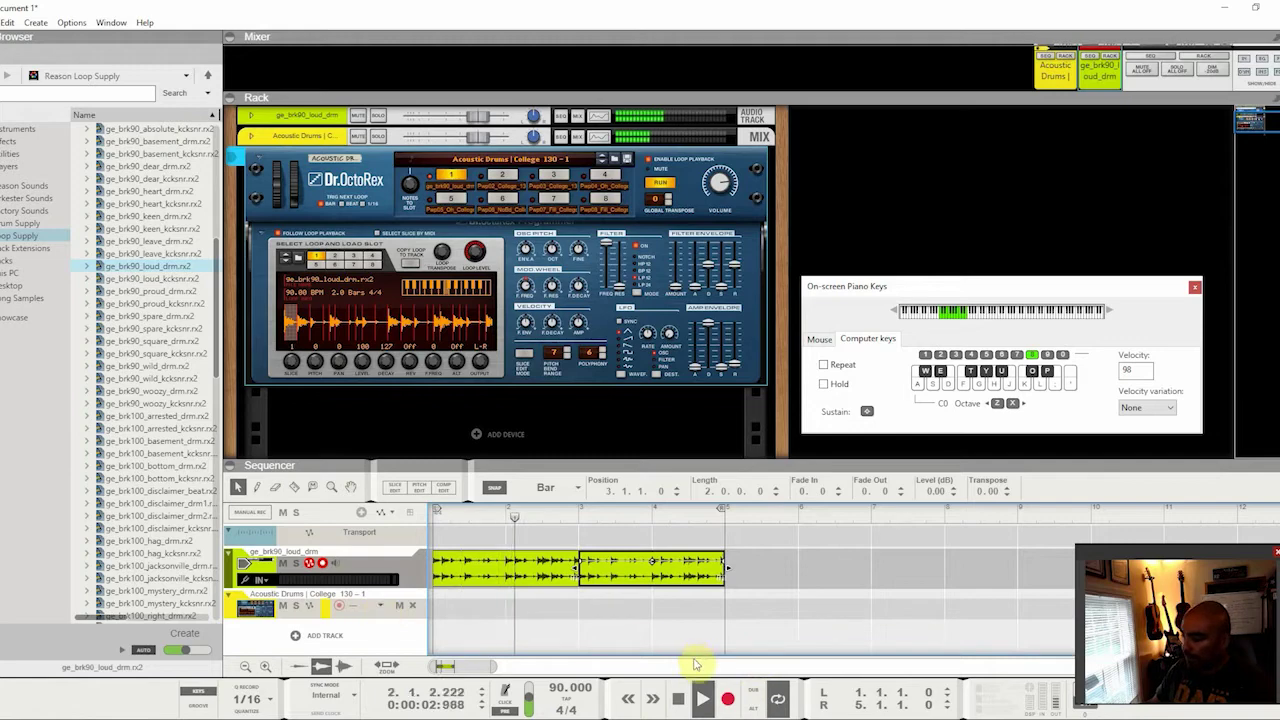
{"action": "left_click", "coordinate": [375, 603]}
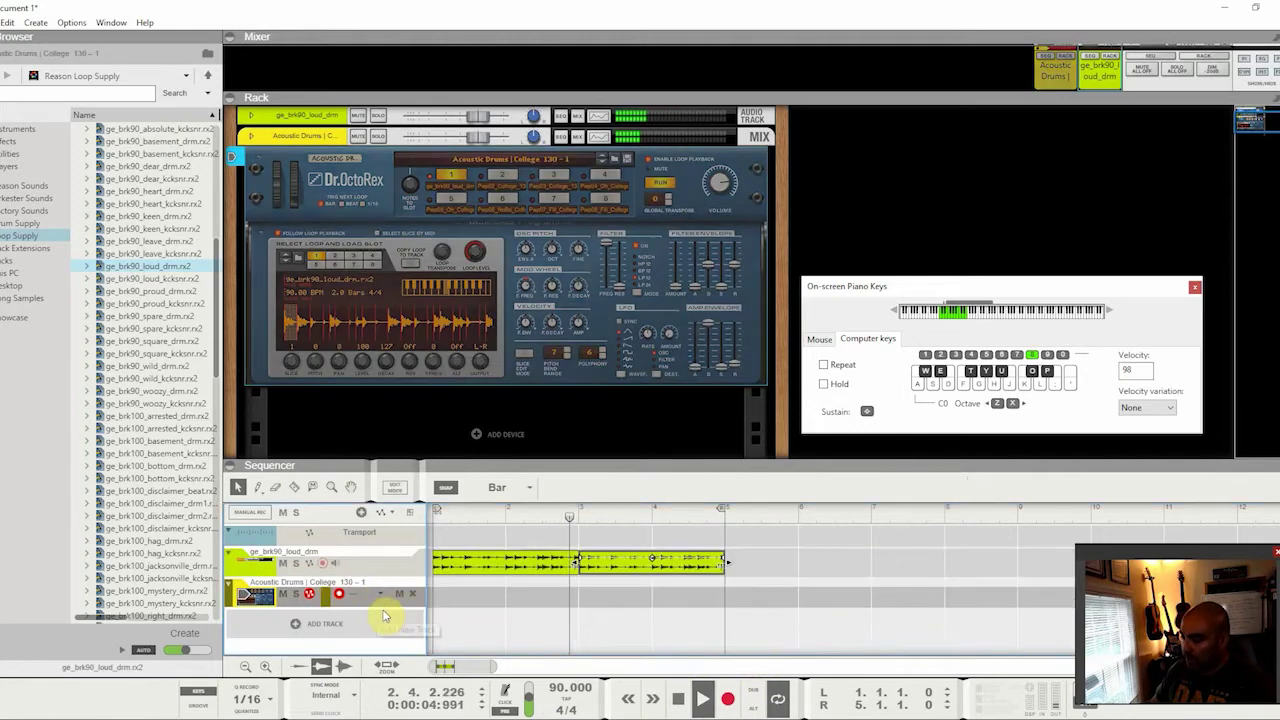
{"action": "right_click", "coordinate": [379, 592]}
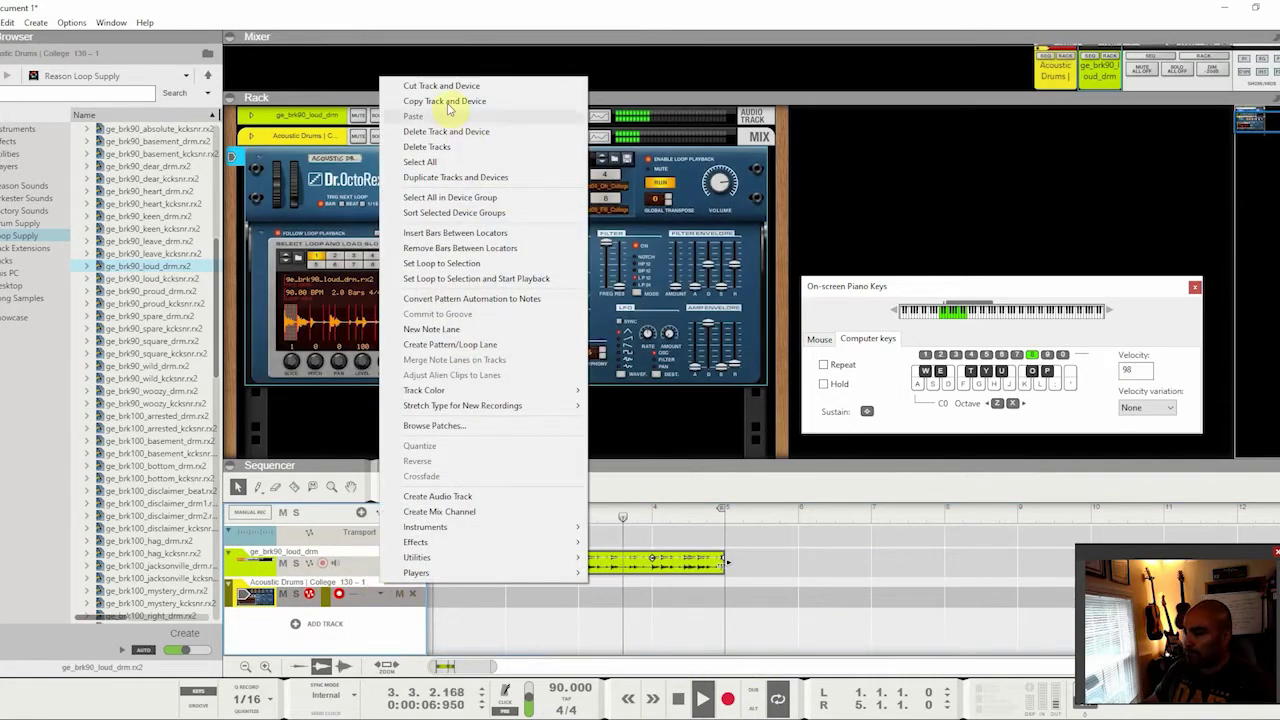
{"action": "left_click", "coordinate": [672, 698]}
{"action": "left_click", "coordinate": [676, 698]}
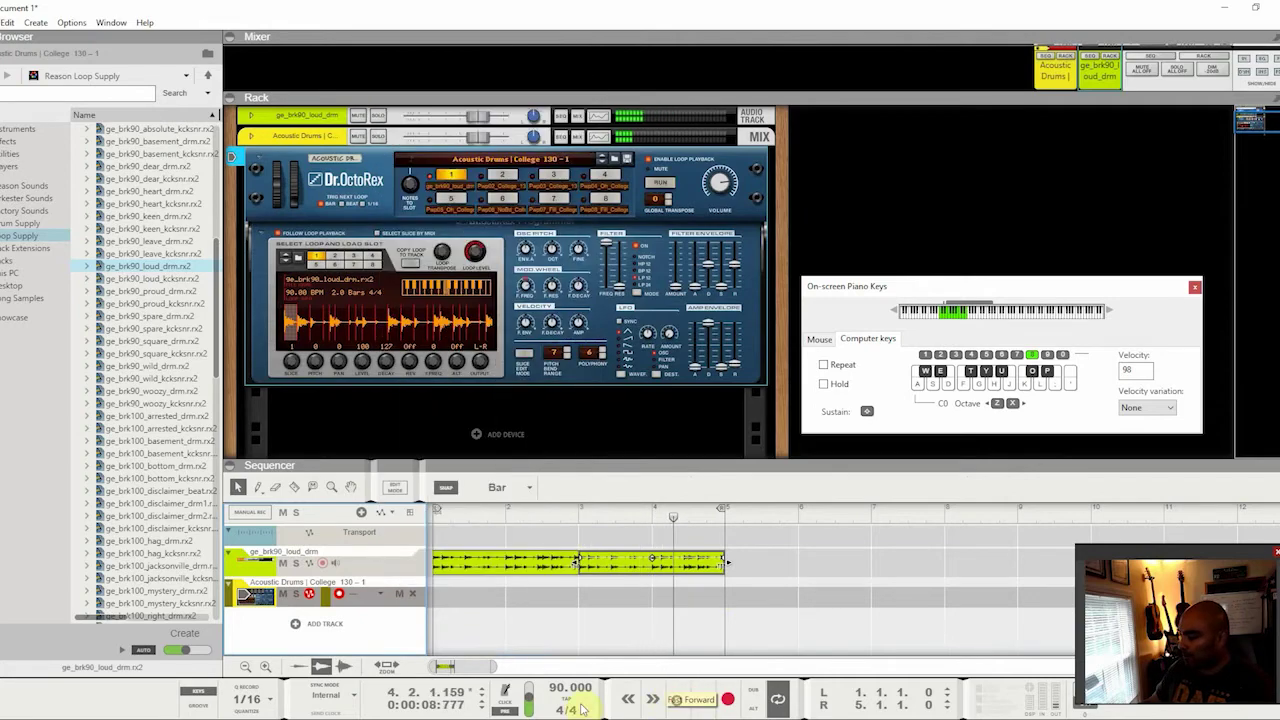
{"action": "left_click", "coordinate": [628, 698]}
Delete the Acoustic Drums track with its whole Dr. OctoRex device group, and return the song position to bar 1
{"action": "right_click", "coordinate": [390, 593]}
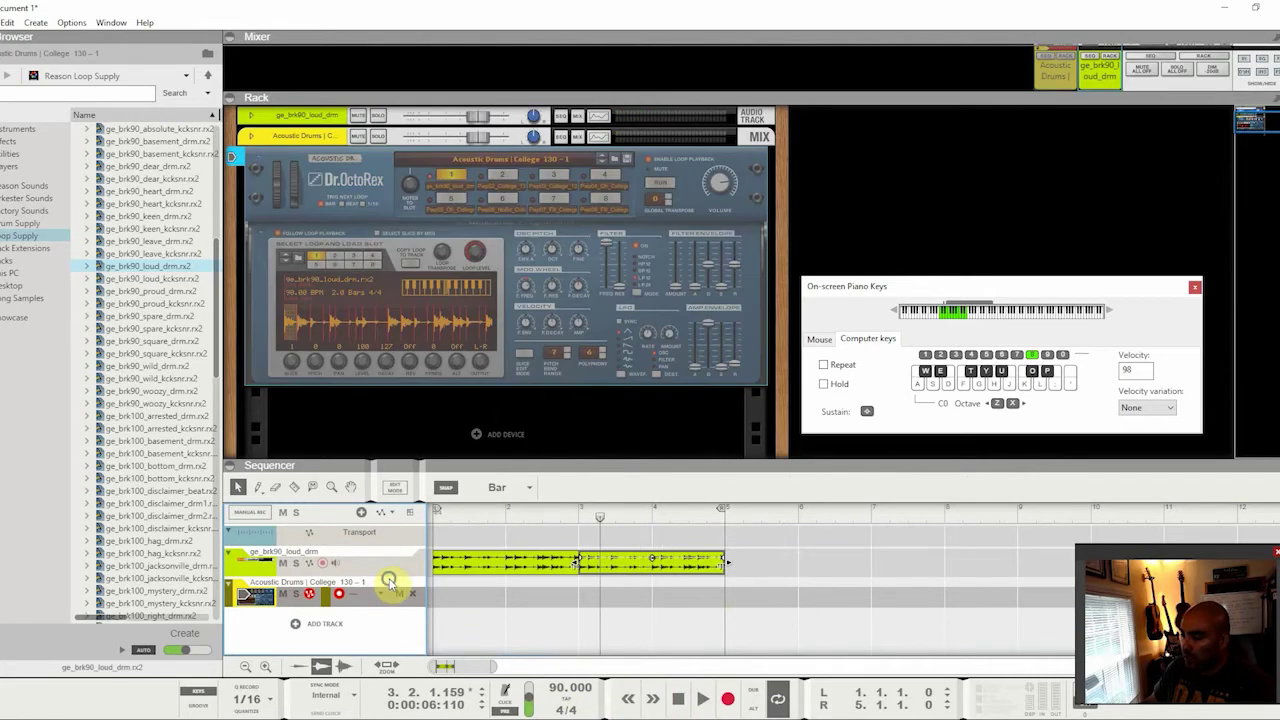
{"action": "left_click", "coordinate": [455, 127]}
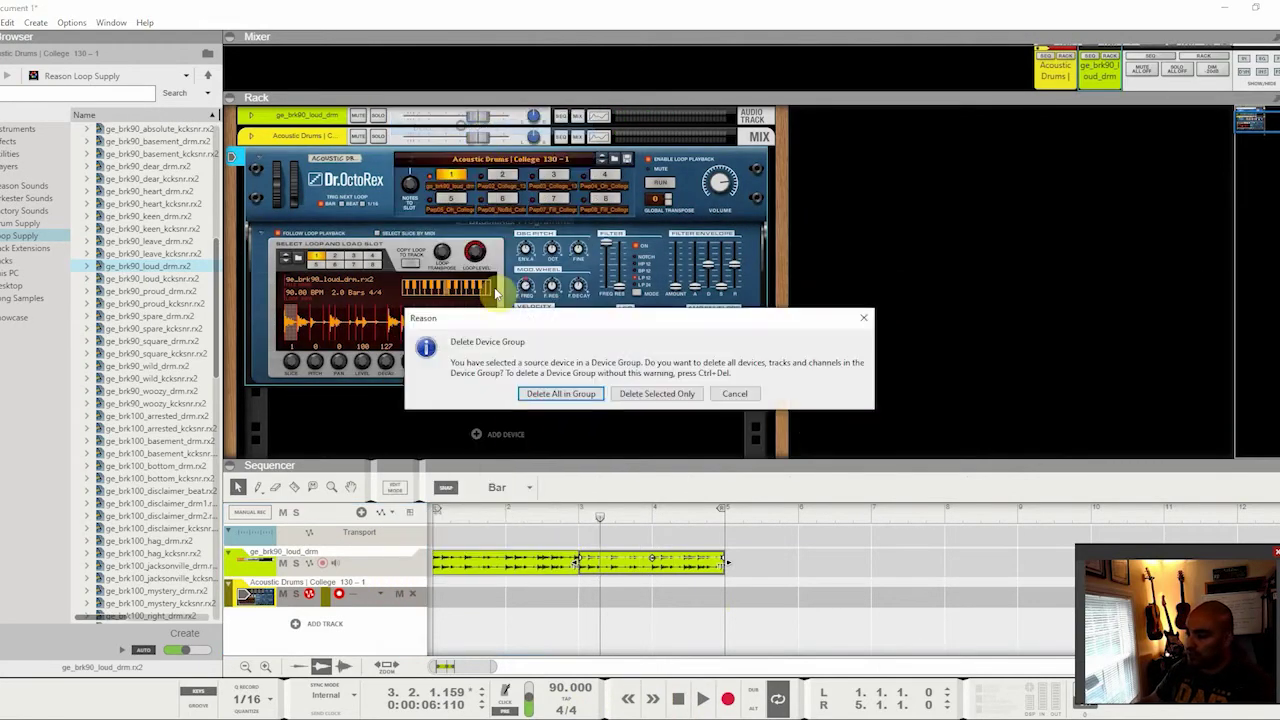
{"action": "left_click", "coordinate": [582, 395]}
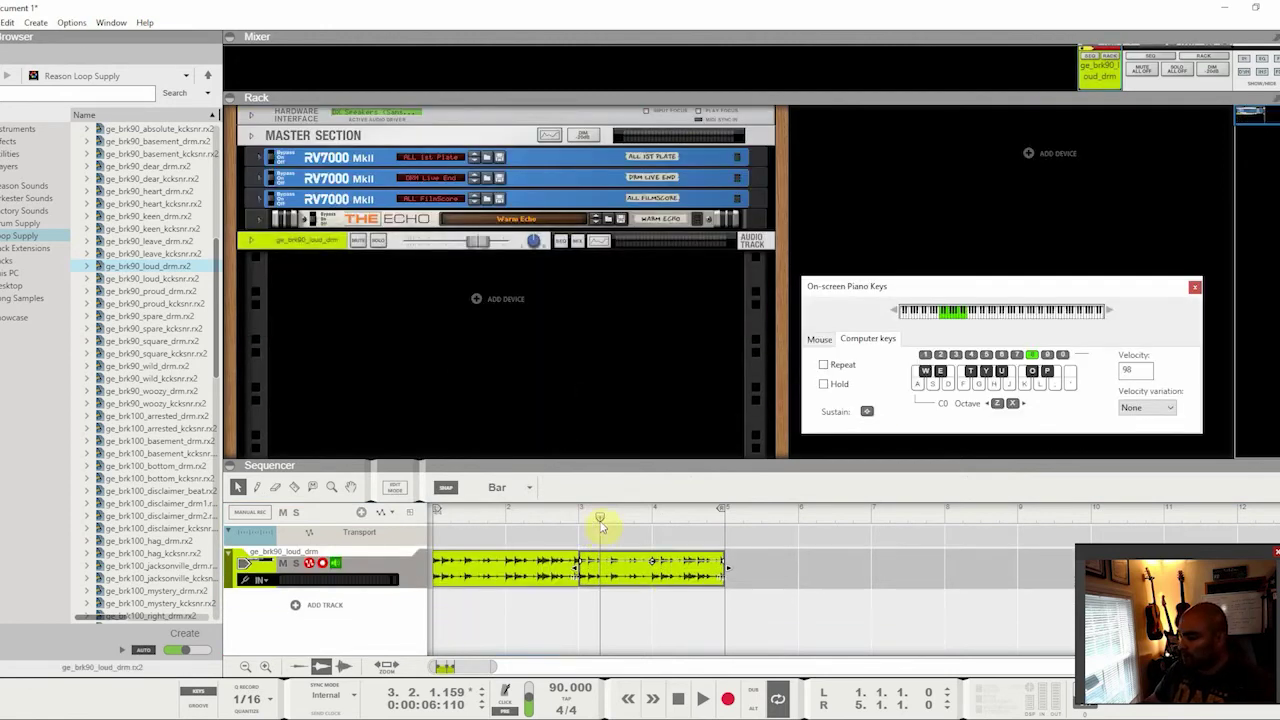
{"action": "left_click_drag", "start_coordinate": [600, 520], "coordinate": [446, 544]}
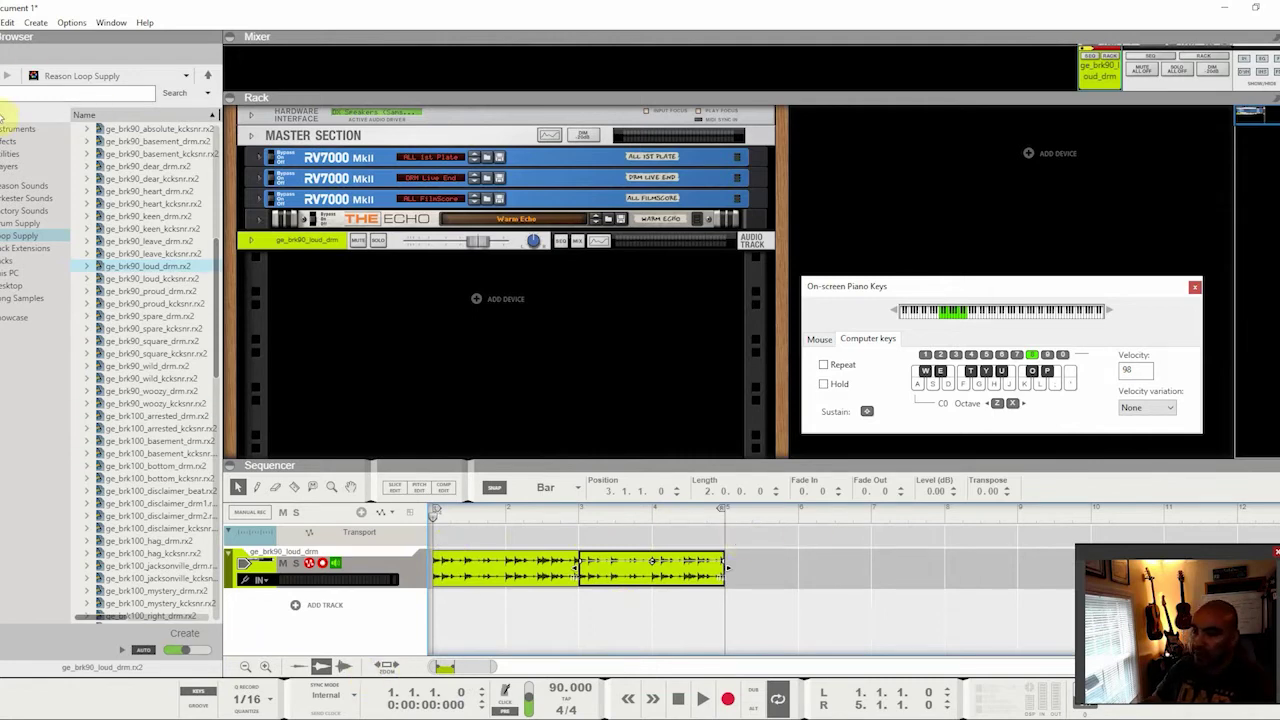
Add a Radical Piano from the built-in instruments to the rack, below the drum loop's audio track
{"action": "left_click", "coordinate": [18, 129]}
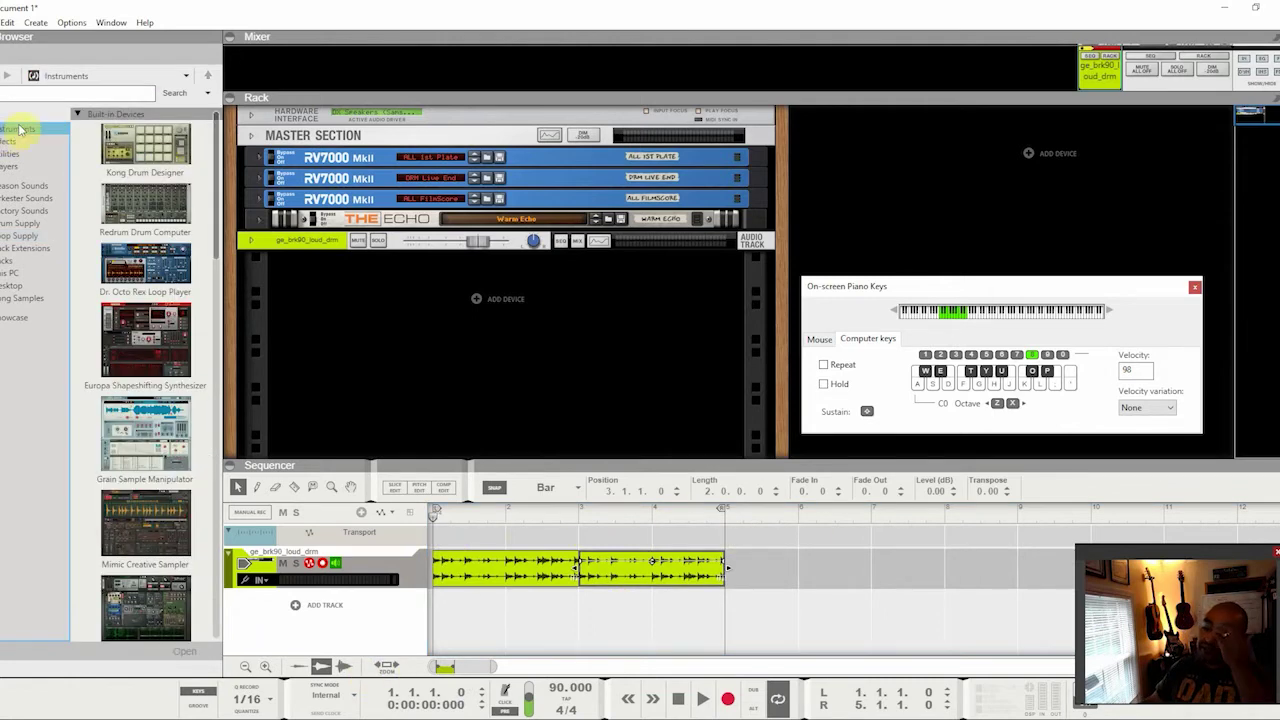
{"action": "scroll", "coordinate": [150, 355], "scroll_direction": "down", "scroll_amount": 1}
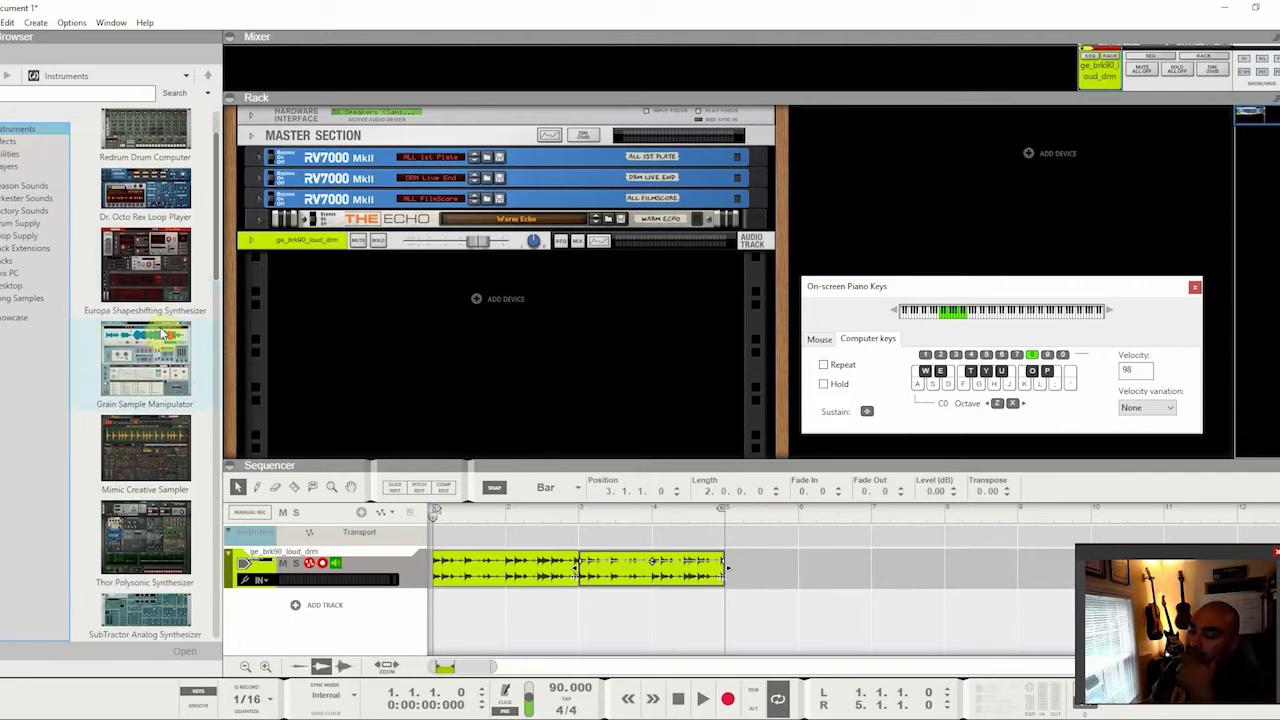
{"action": "scroll", "coordinate": [150, 400], "scroll_direction": "down", "scroll_amount": 2}
{"action": "scroll", "coordinate": [160, 490], "scroll_direction": "down", "scroll_amount": 3}
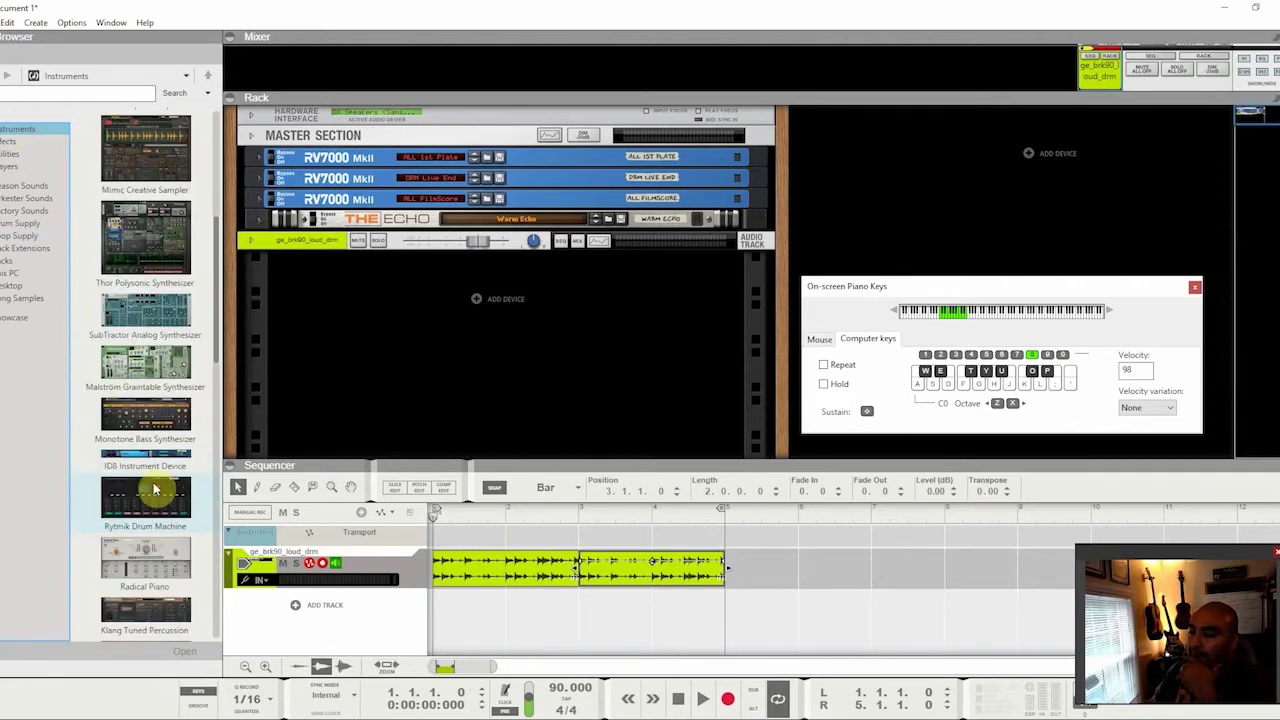
{"action": "scroll", "coordinate": [165, 485], "scroll_direction": "down", "scroll_amount": 2}
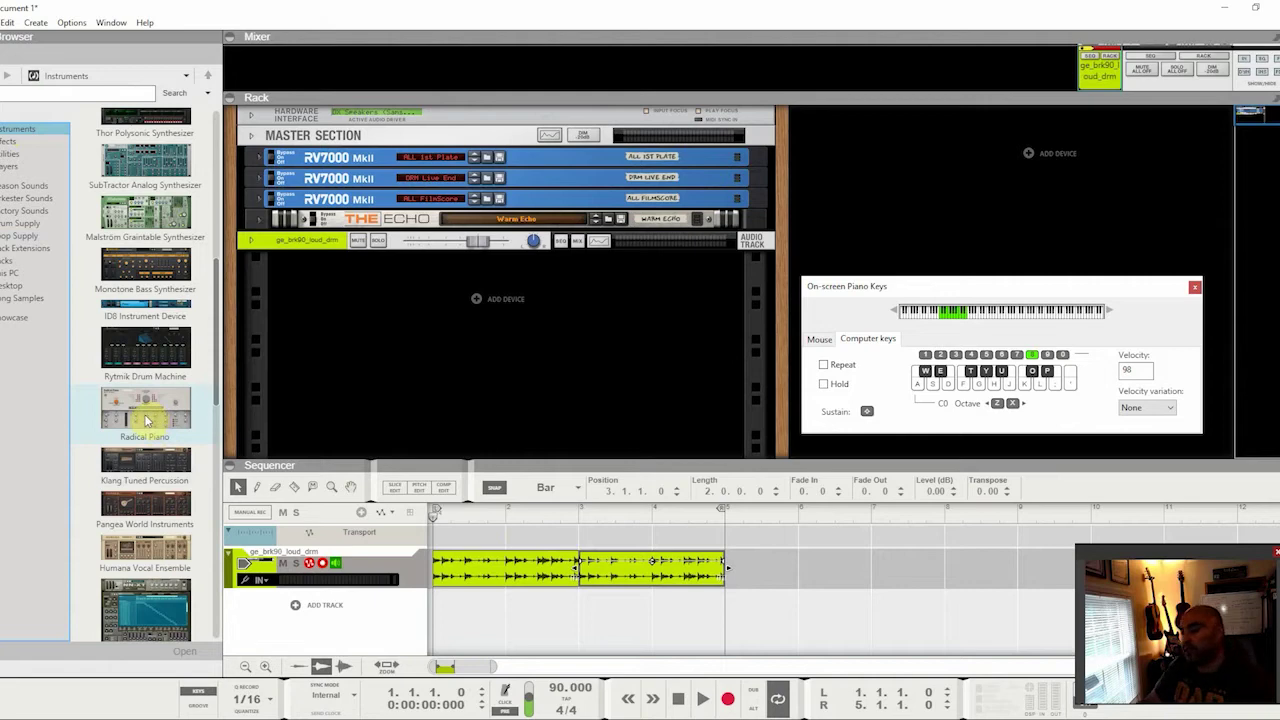
{"action": "left_click_drag", "start_coordinate": [146, 422], "coordinate": [270, 410]}
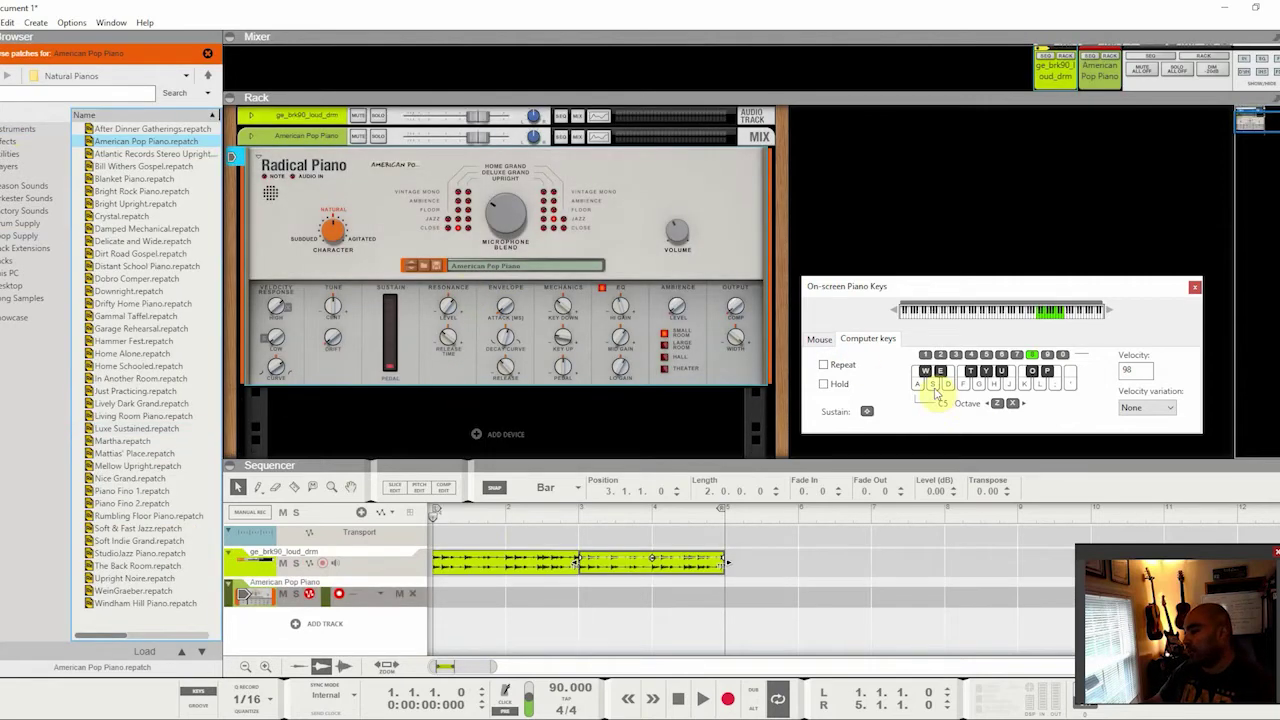
Audition the Radical Piano with the computer keyboard by playing a one-octave white-key scale up and back down
{"action": "key", "text": "a"}
{"action": "key", "text": "s"}
{"action": "key", "text": "d"}
{"action": "key", "text": "f"}
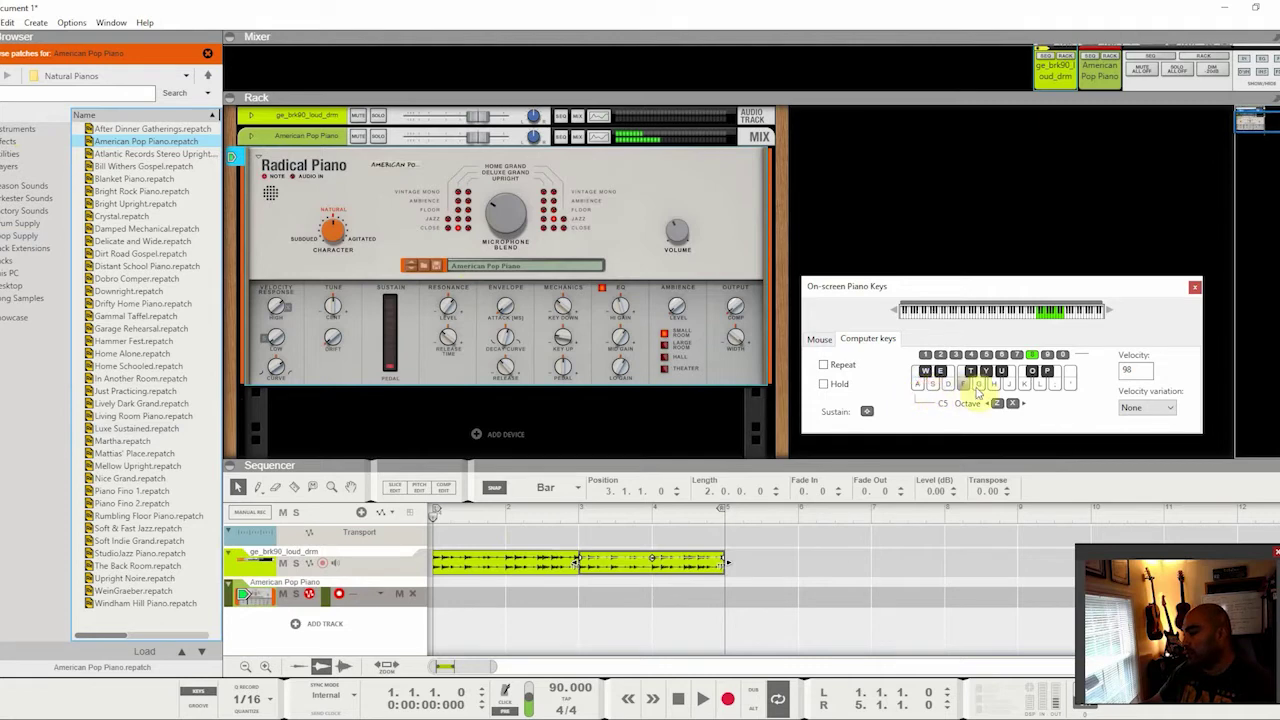
{"action": "key", "text": "g"}
{"action": "key", "text": "h"}
{"action": "key", "text": "j"}
{"action": "key", "text": "k"}
{"action": "key", "text": "j"}
{"action": "key", "text": "h"}
{"action": "key", "text": "g"}
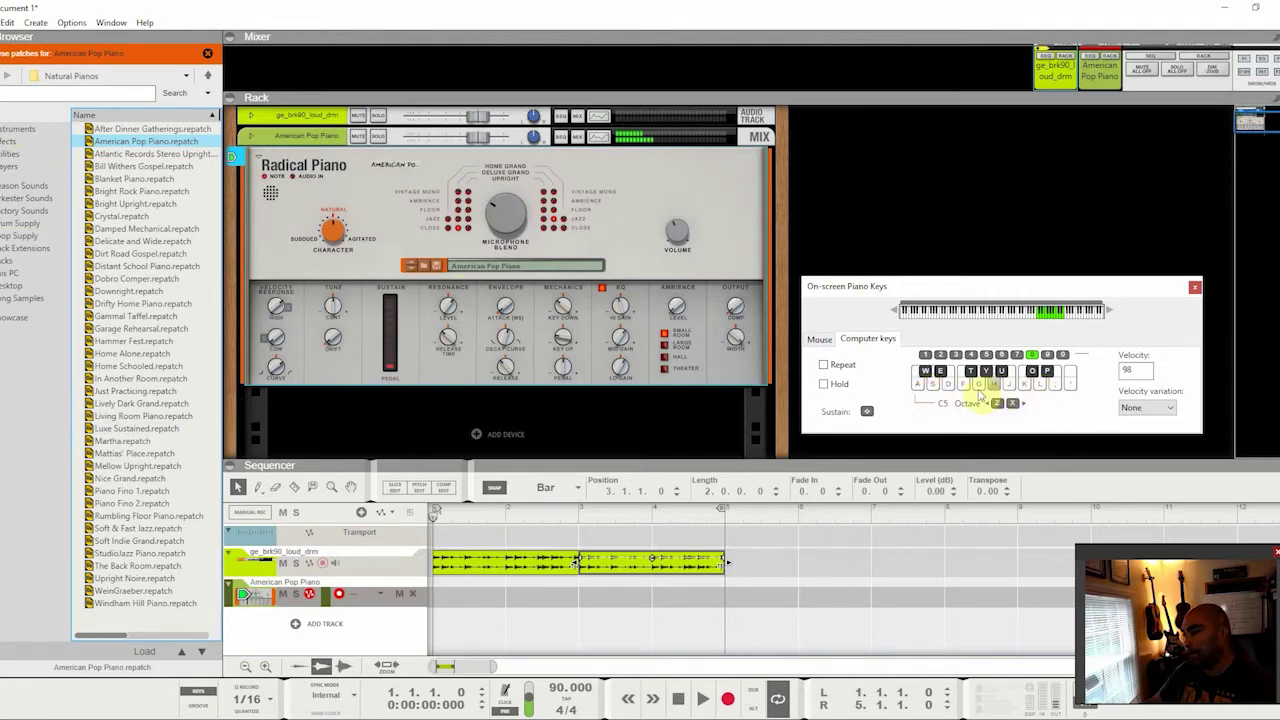
{"action": "key", "text": "f"}
{"action": "key", "text": "d"}
{"action": "key", "text": "s"}
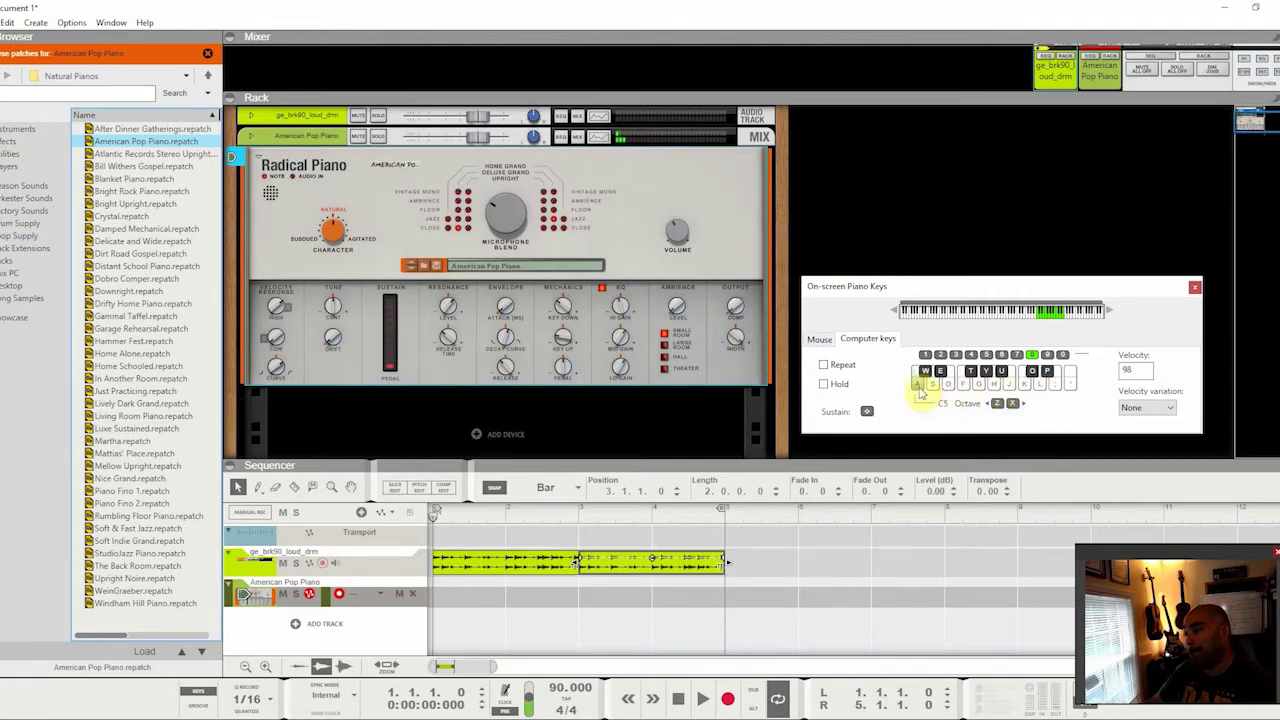
{"action": "key", "text": "a"}
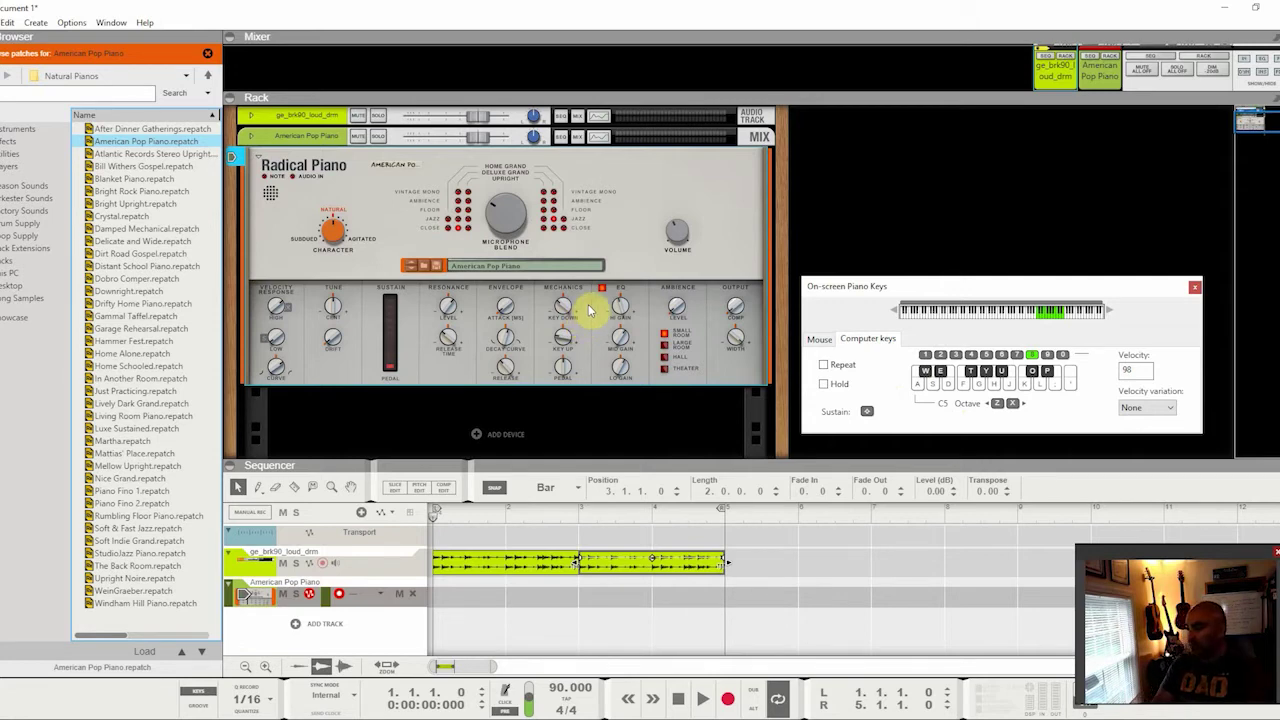
Improvise a short melody on the Radical Piano to try out the American Pop Piano patch
{"action": "key", "text": "semicolon"}
{"action": "key", "text": "l"}
{"action": "key", "text": "j"}
{"action": "key", "text": "f"}
{"action": "key", "text": "k"}
{"action": "key", "text": "f"}
{"action": "key", "text": "l"}
{"action": "key", "text": "k"}
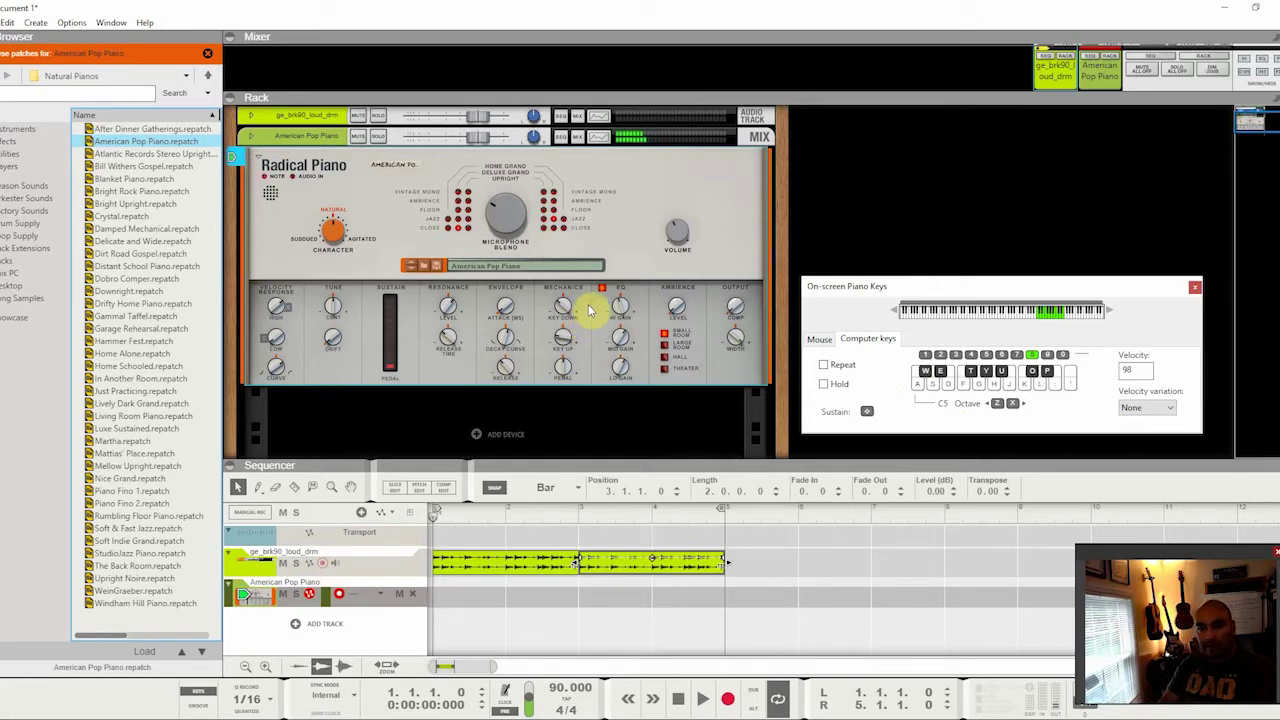
{"action": "key", "text": "f"}
{"action": "key", "text": "s"}
{"action": "key", "text": "semicolon"}
{"action": "key", "text": "j"}
{"action": "key", "text": "semicolon"}
{"action": "key", "text": "d"}
{"action": "key", "text": "j"}
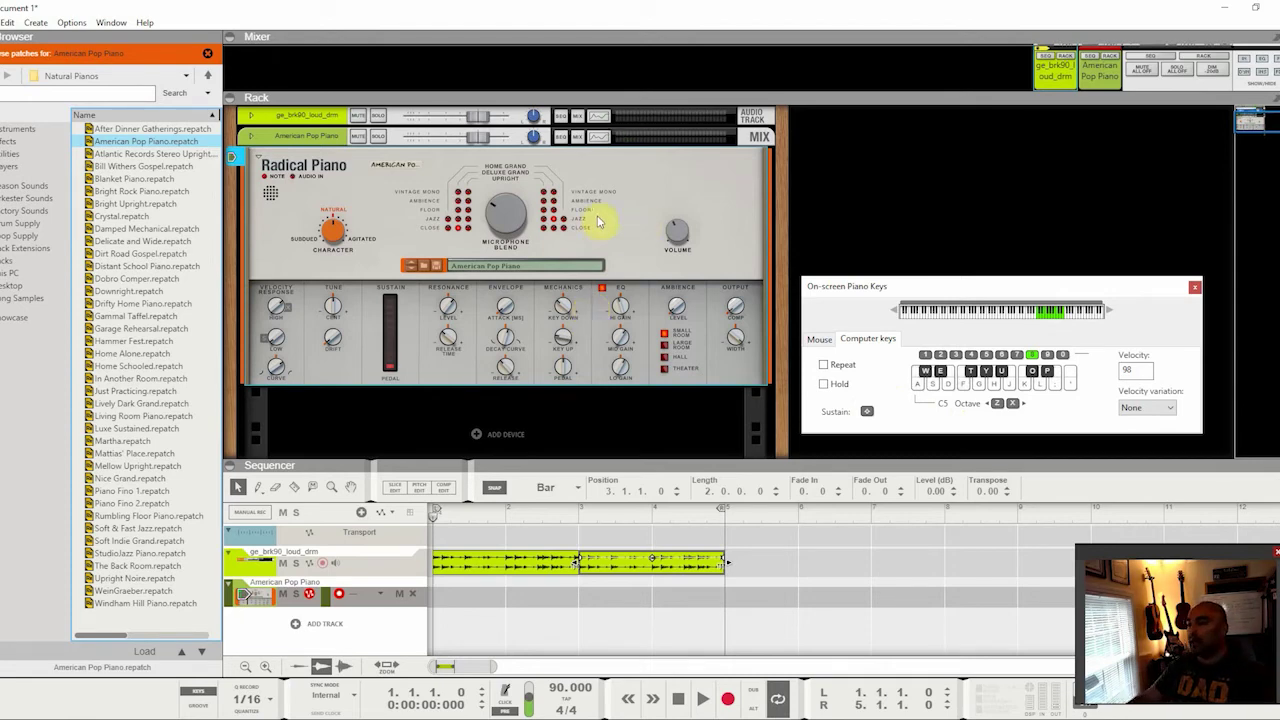
Add a PolyStep Sequencer player from the Reason Studios devices to the Radical Piano
{"action": "right_click", "coordinate": [634, 180]}
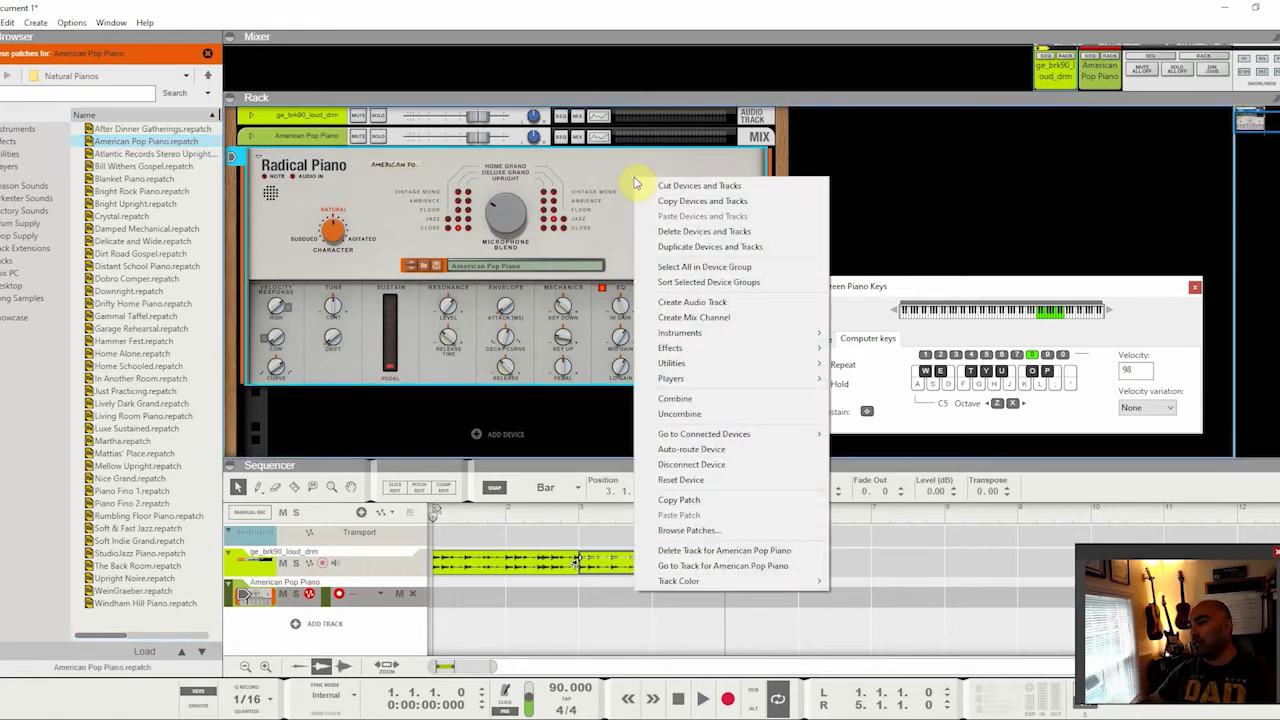
{"action": "mouse_move", "coordinate": [772, 378]}
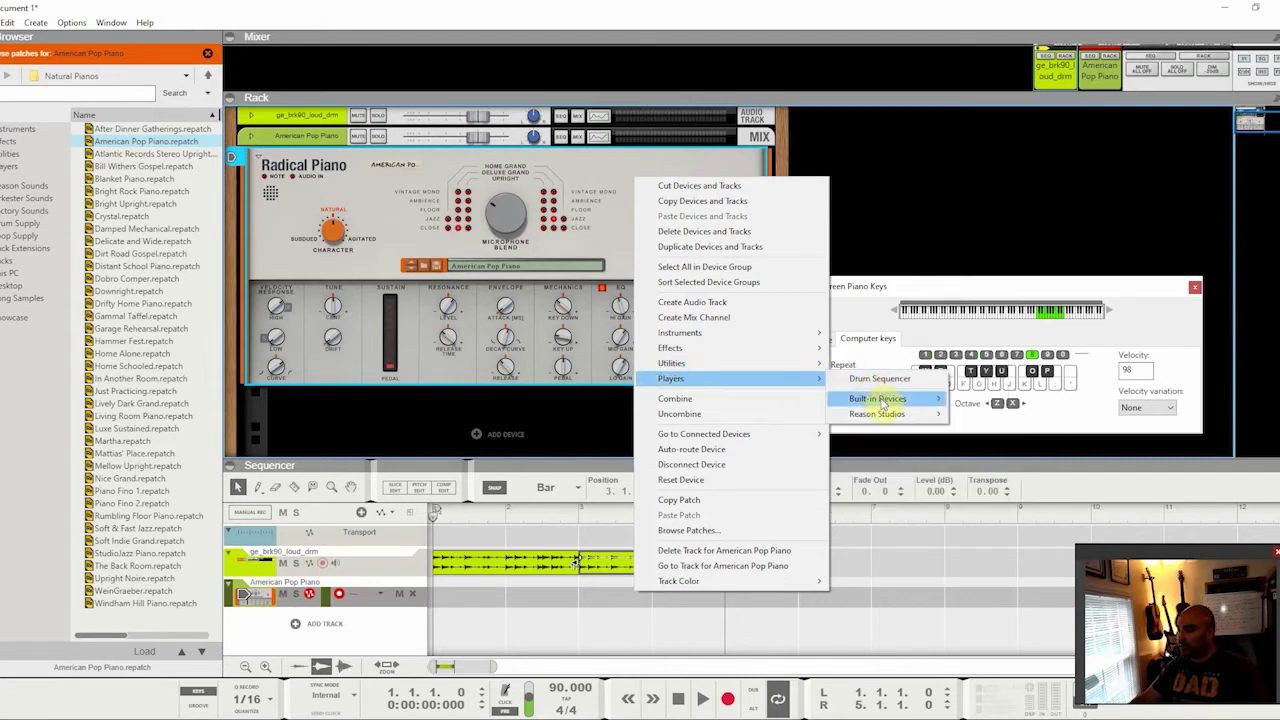
{"action": "mouse_move", "coordinate": [881, 402]}
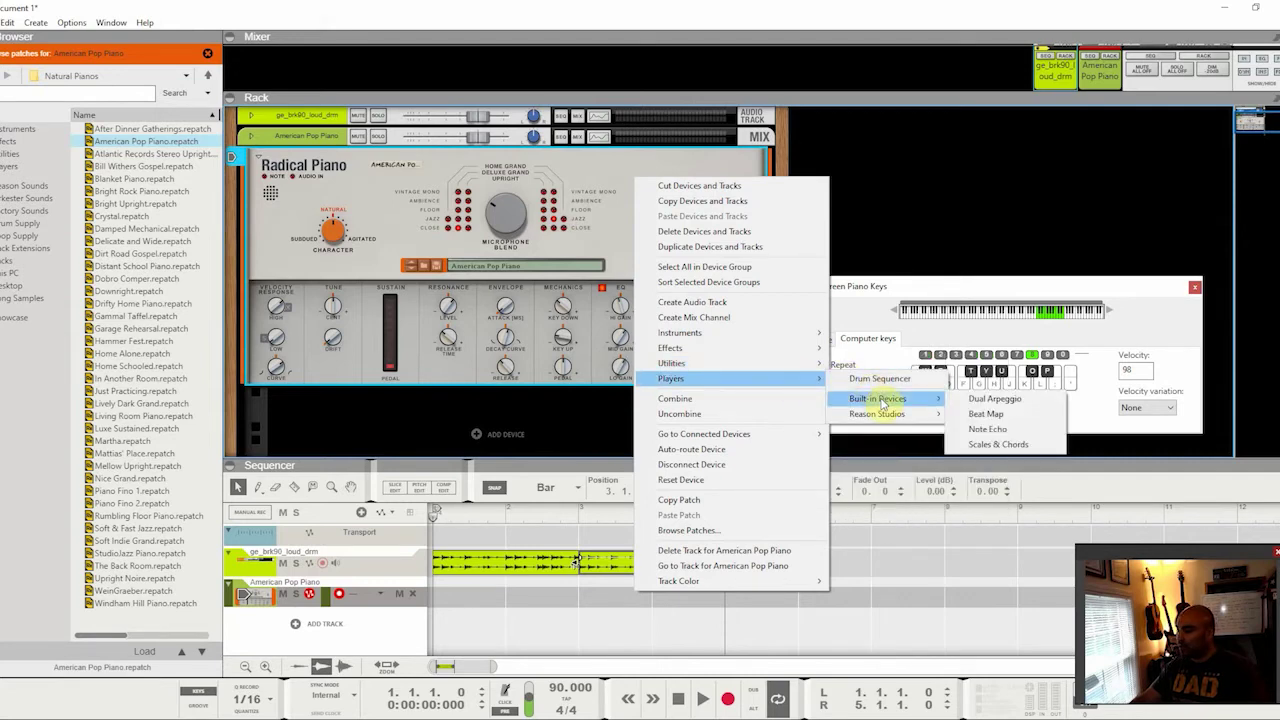
{"action": "mouse_move", "coordinate": [903, 423]}
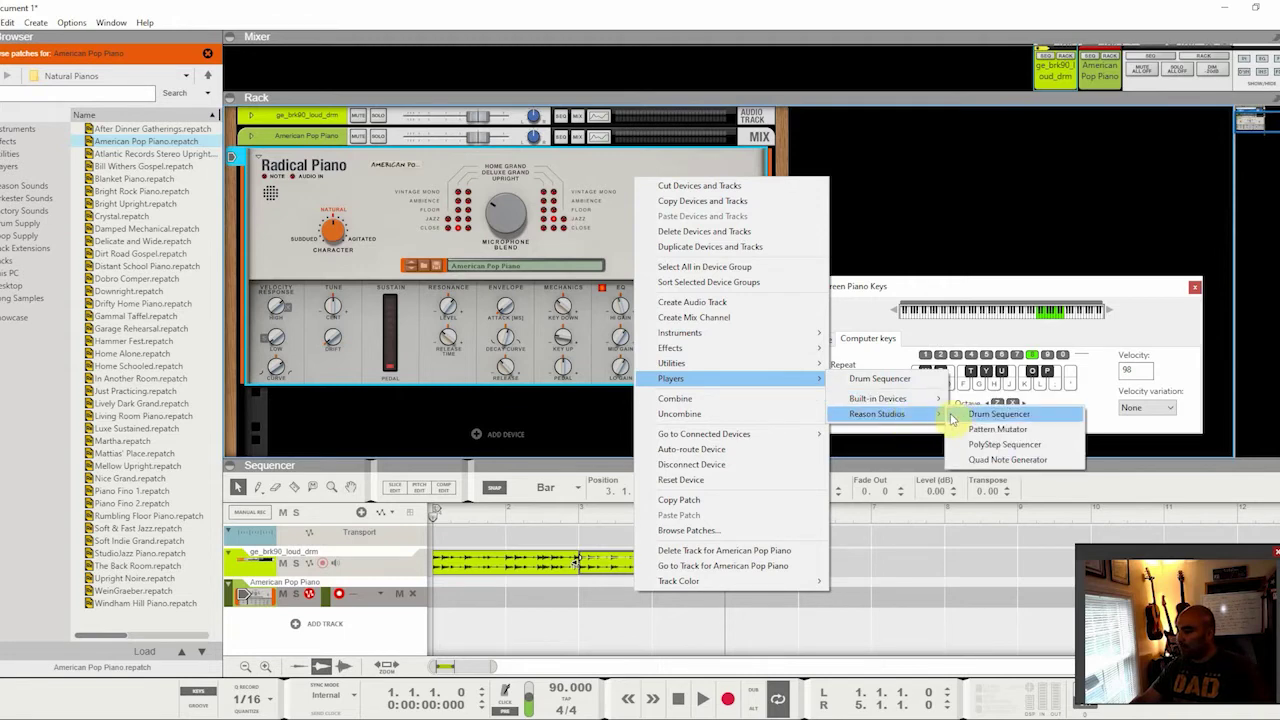
{"action": "left_click", "coordinate": [1043, 449]}
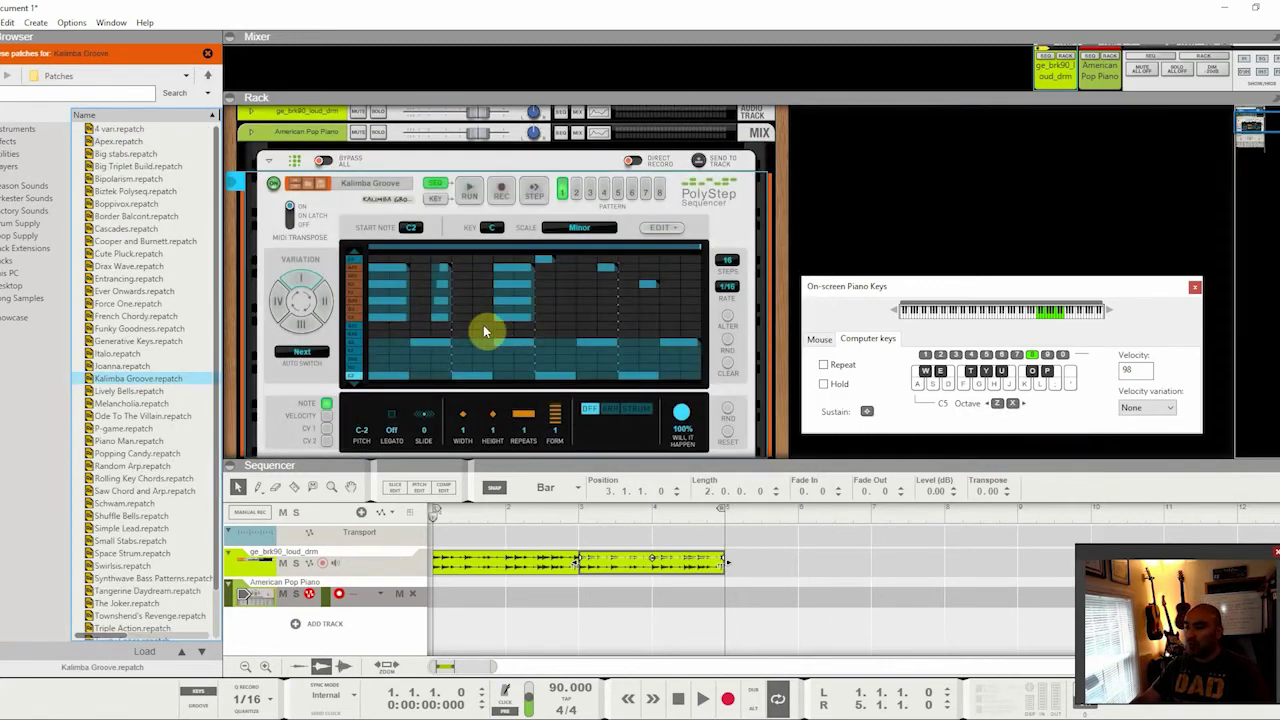
Examine the PolyStep Sequencer's pattern grid and controls and how it sits attached above the Radical Piano in the rack
{"action": "scroll", "coordinate": [575, 388], "scroll_direction": "up", "scroll_amount": 2}
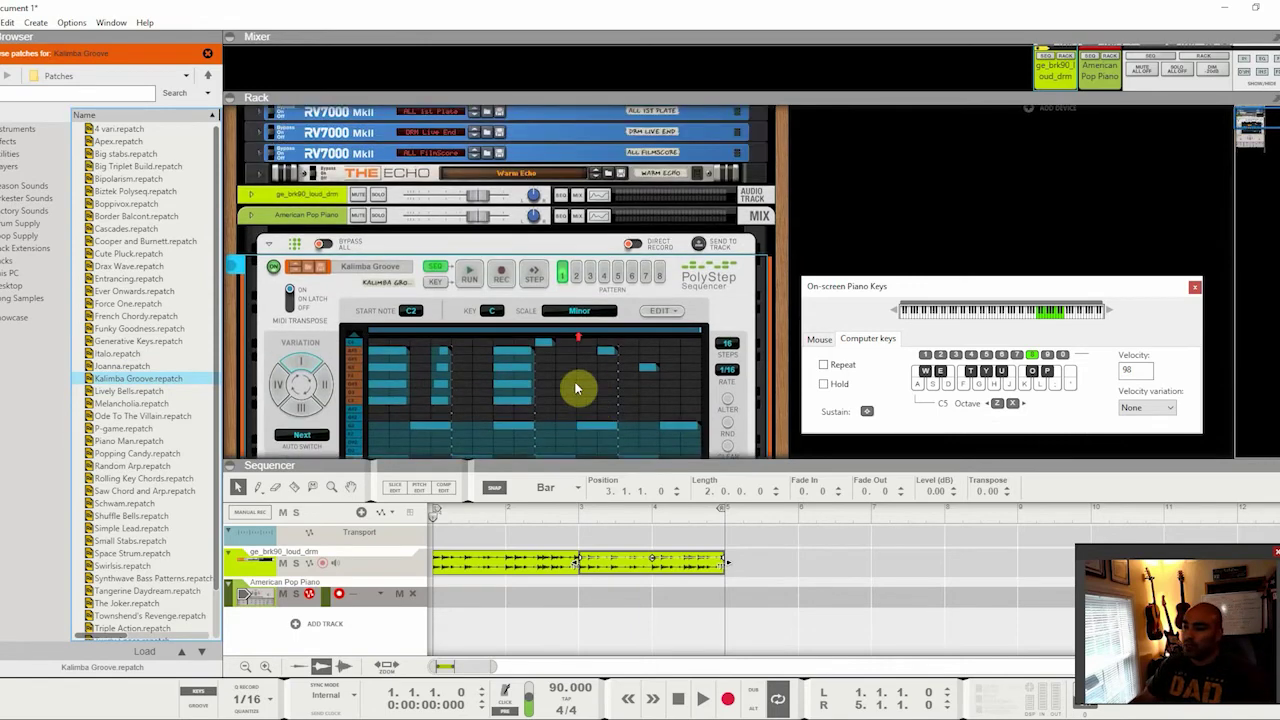
{"action": "scroll", "coordinate": [575, 388], "scroll_direction": "up", "scroll_amount": 1}
{"action": "scroll", "coordinate": [443, 360], "scroll_direction": "down", "scroll_amount": 7}
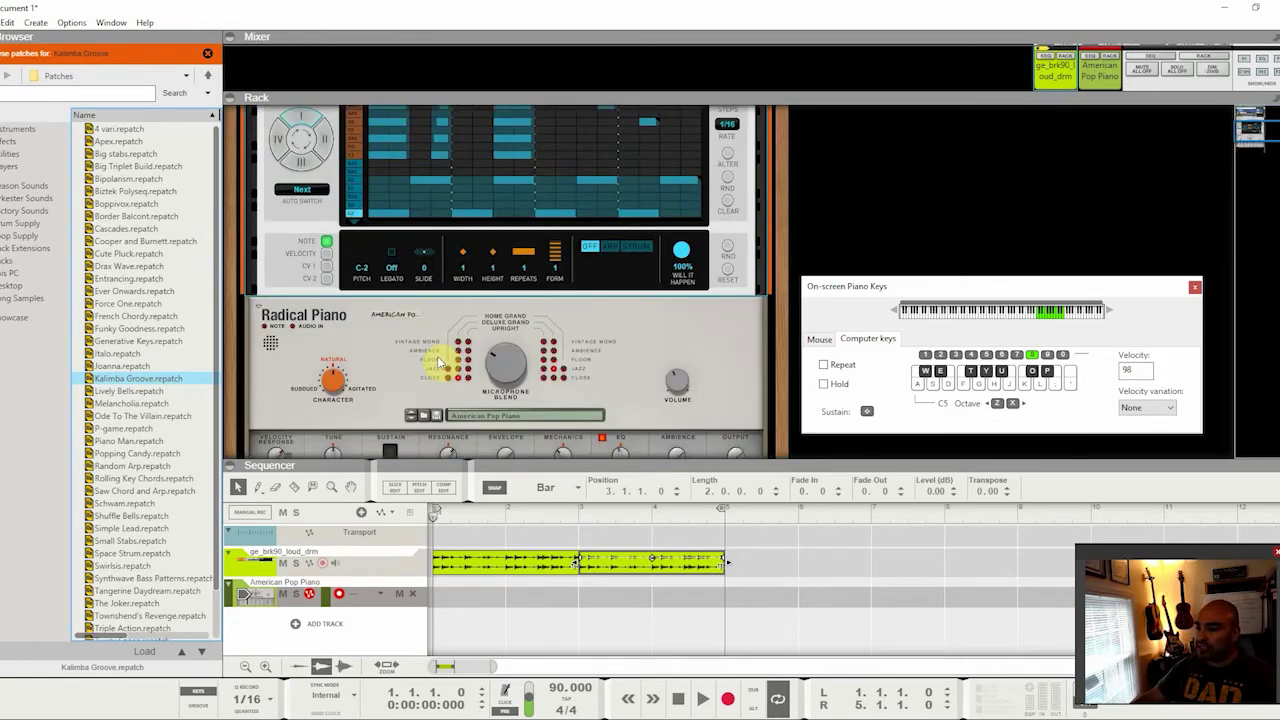
{"action": "scroll", "coordinate": [443, 360], "scroll_direction": "down", "scroll_amount": 2}
{"action": "scroll", "coordinate": [443, 360], "scroll_direction": "up", "scroll_amount": 4}
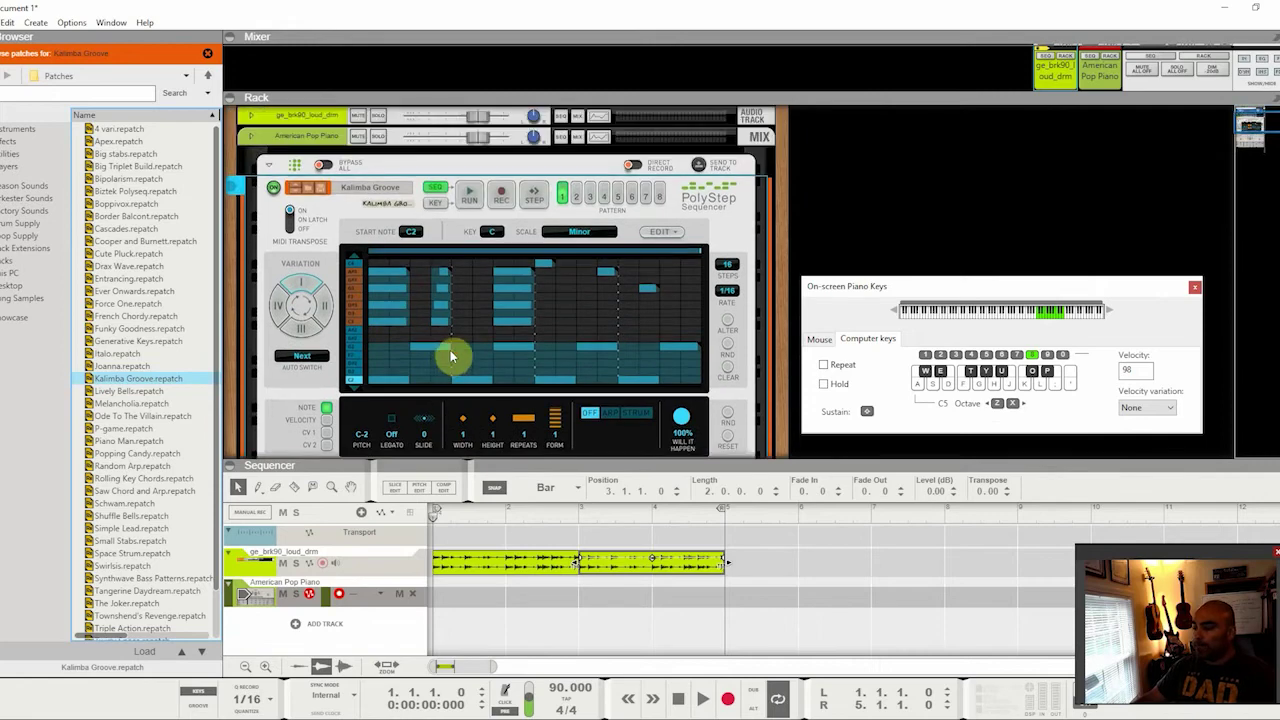
{"action": "scroll", "coordinate": [450, 357], "scroll_direction": "down", "scroll_amount": 3}
{"action": "scroll", "coordinate": [666, 380], "scroll_direction": "up", "scroll_amount": 4}
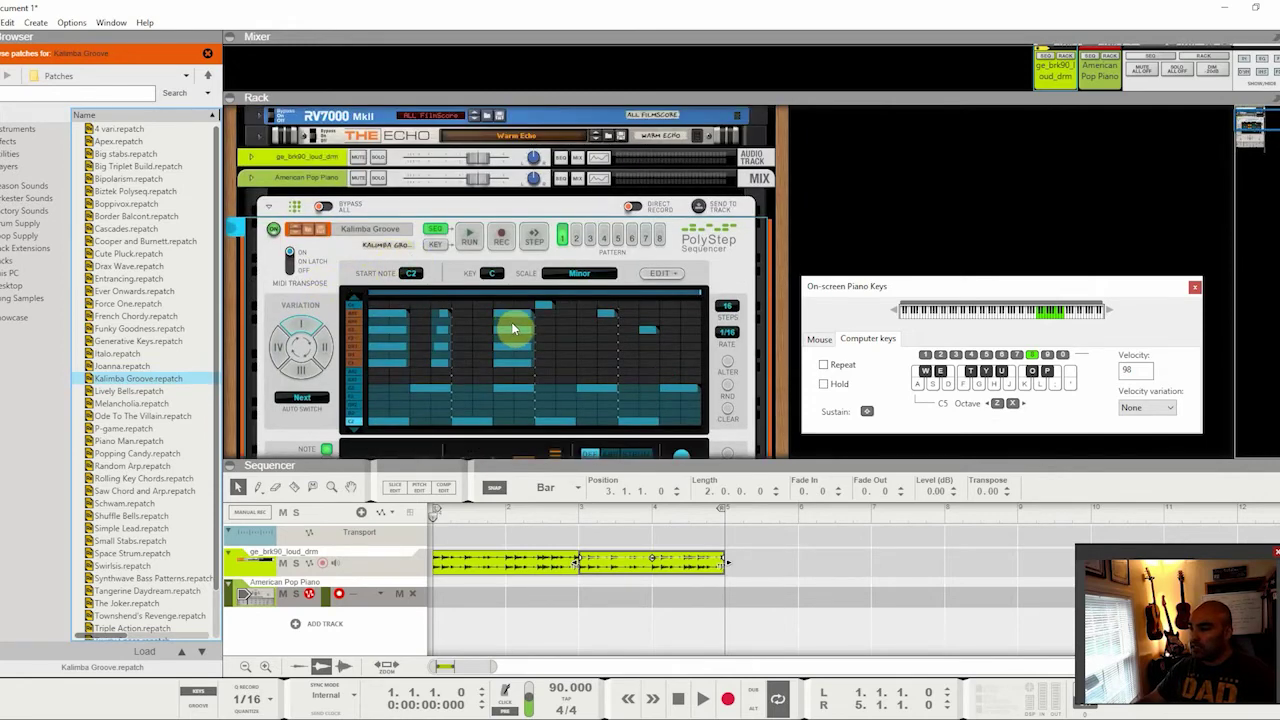
{"action": "scroll", "coordinate": [512, 328], "scroll_direction": "down", "scroll_amount": 4}
{"action": "scroll", "coordinate": [616, 358], "scroll_direction": "up", "scroll_amount": 2}
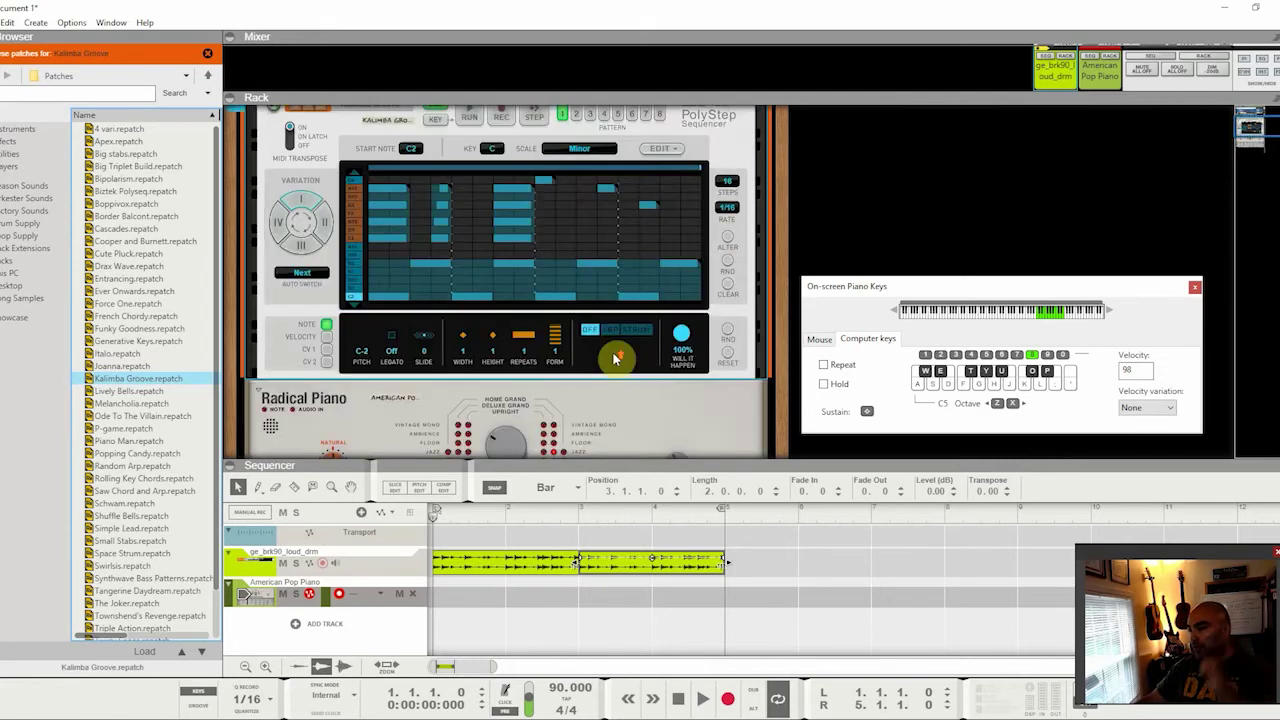
{"action": "scroll", "coordinate": [612, 360], "scroll_direction": "up", "scroll_amount": 2}
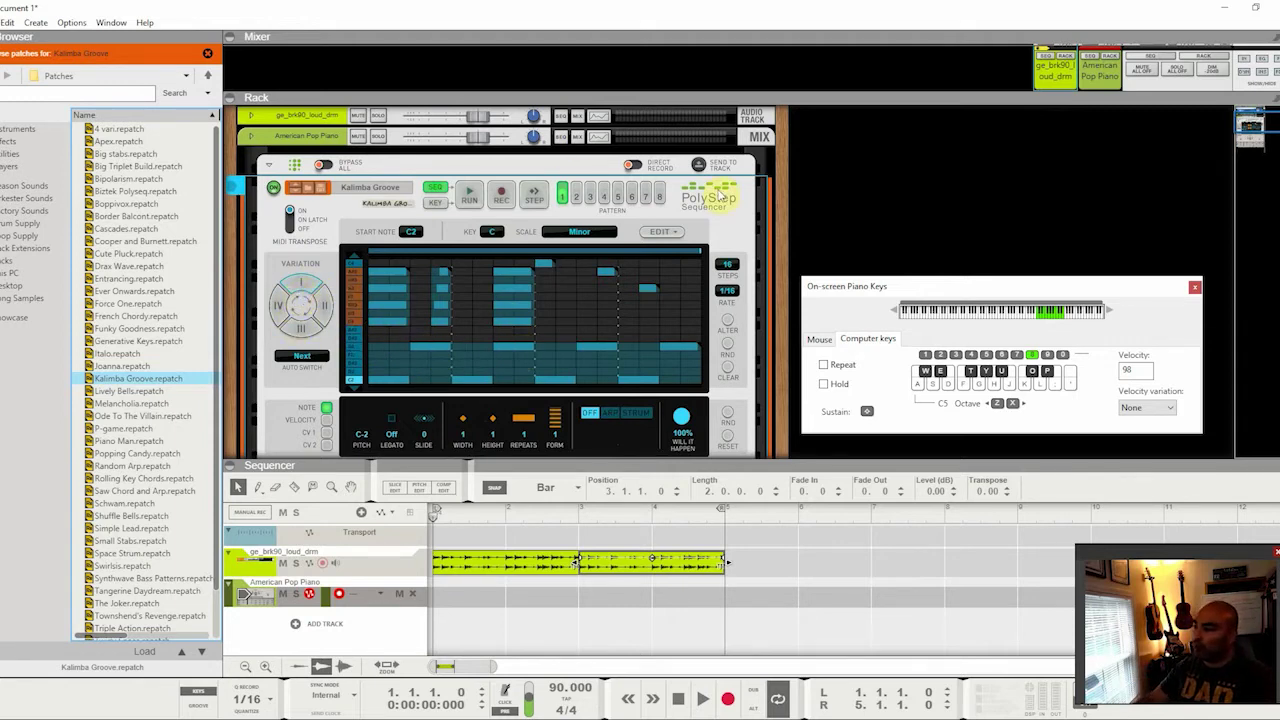
{"action": "left_click", "coordinate": [705, 207]}
{"action": "right_click", "coordinate": [706, 203]}
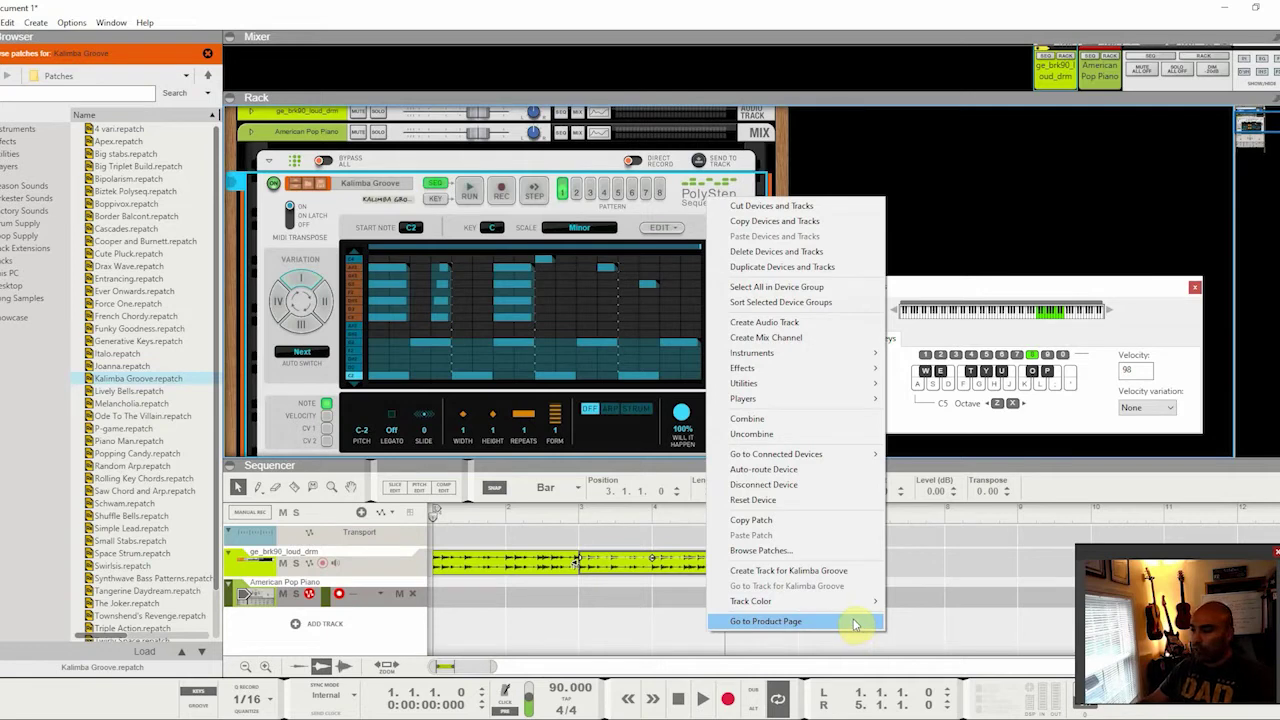
{"action": "left_click", "coordinate": [693, 190]}
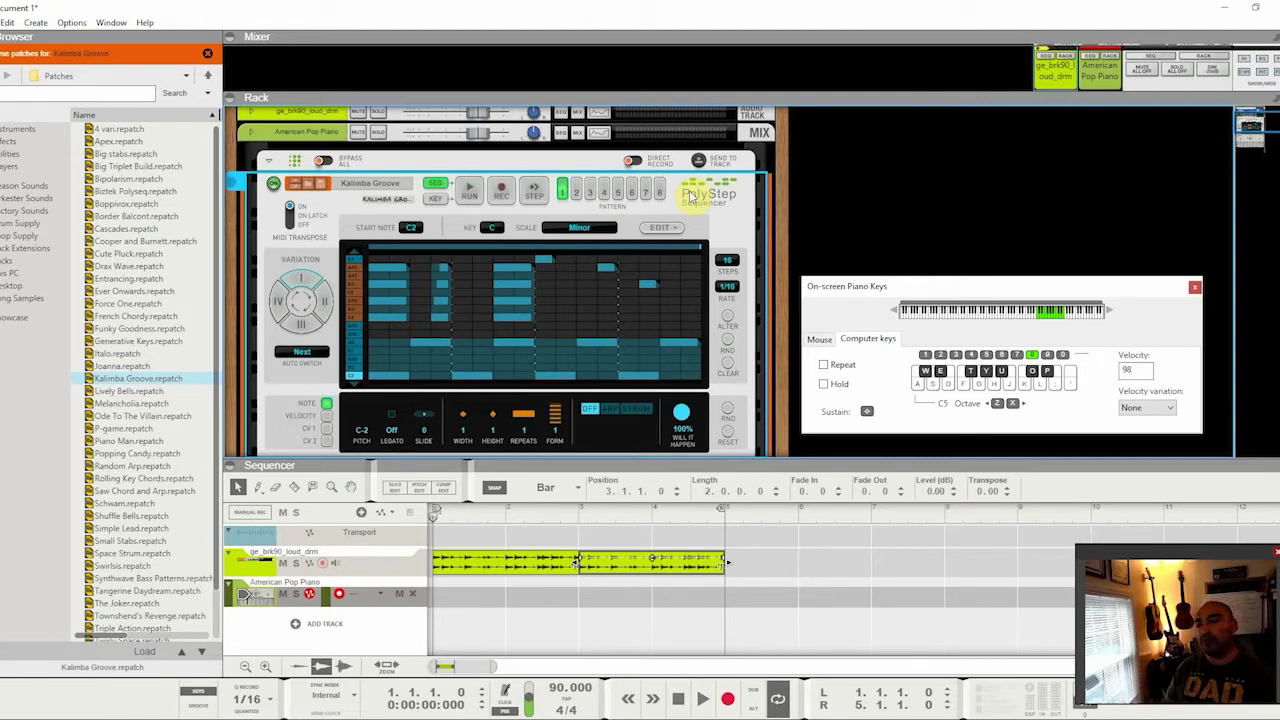
Audition the Kalimba Groove pattern through the Radical Piano by briefly running the PolyStep Sequencer
{"action": "left_click", "coordinate": [472, 195]}
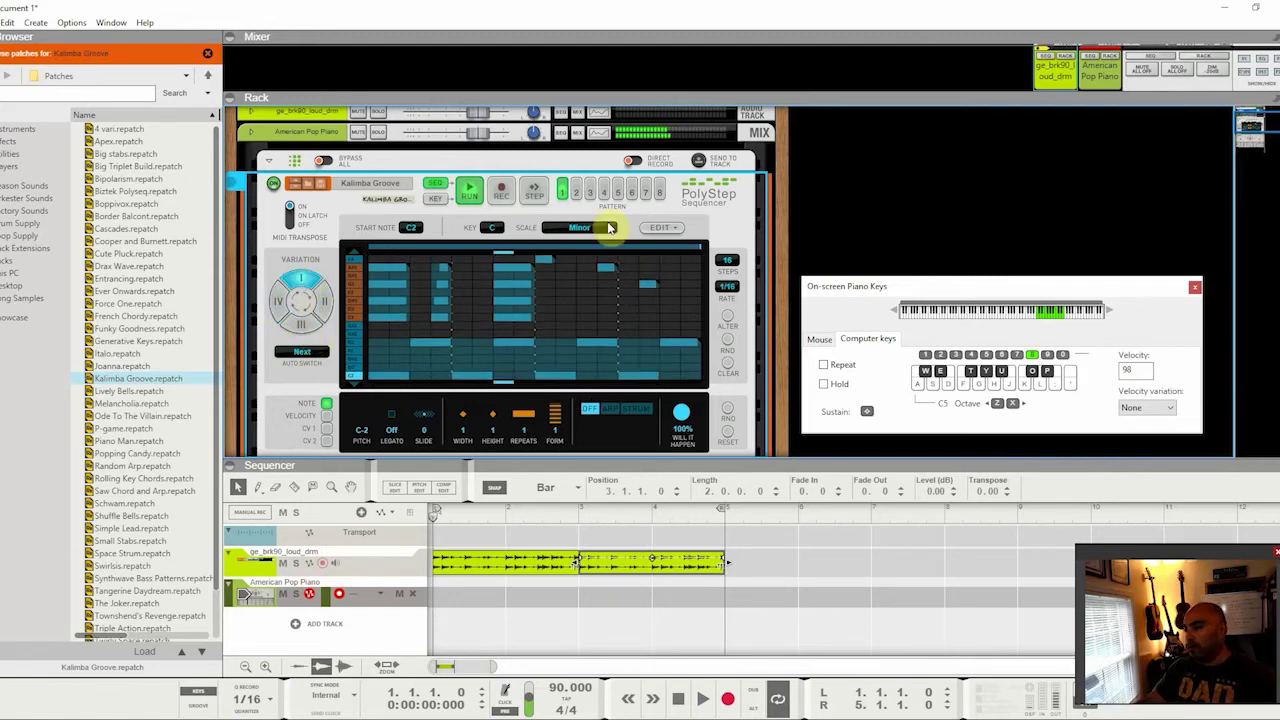
{"action": "left_click", "coordinate": [469, 190]}
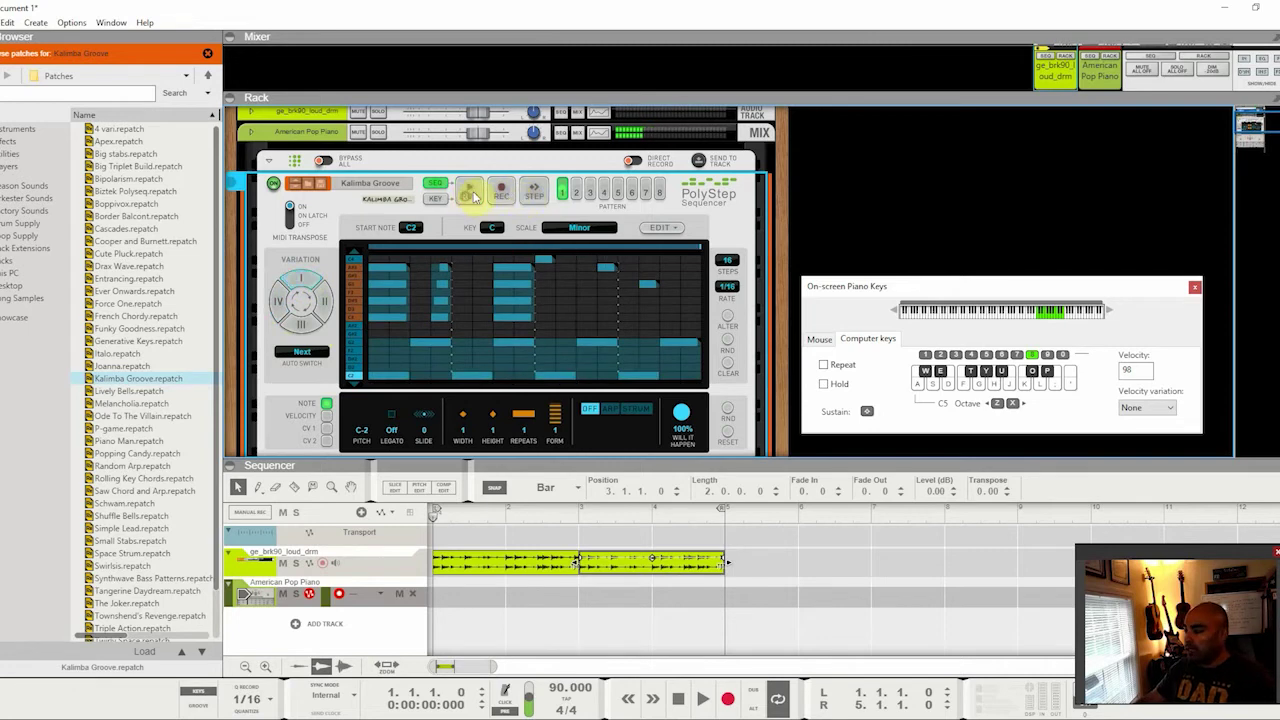
Try to record the running PolyStep pattern onto the American Pop Piano track, and return the song position to bar 1
{"action": "left_click", "coordinate": [501, 198]}
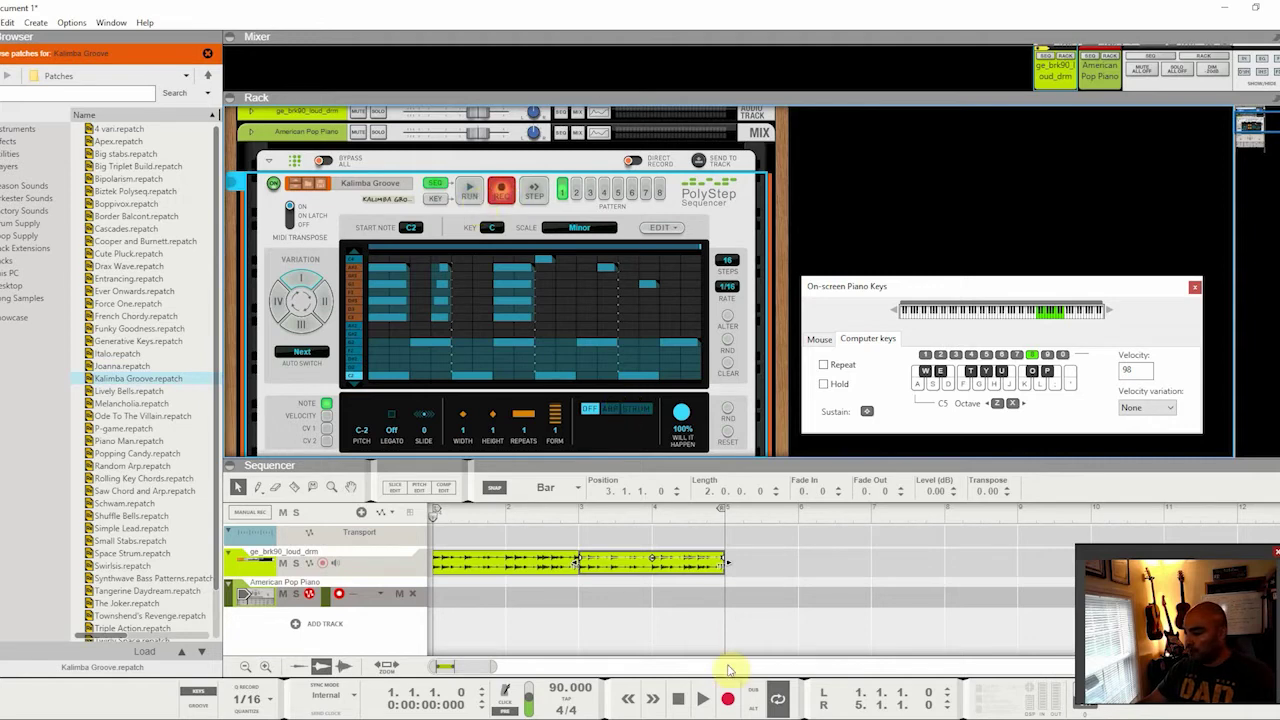
{"action": "left_click", "coordinate": [729, 699]}
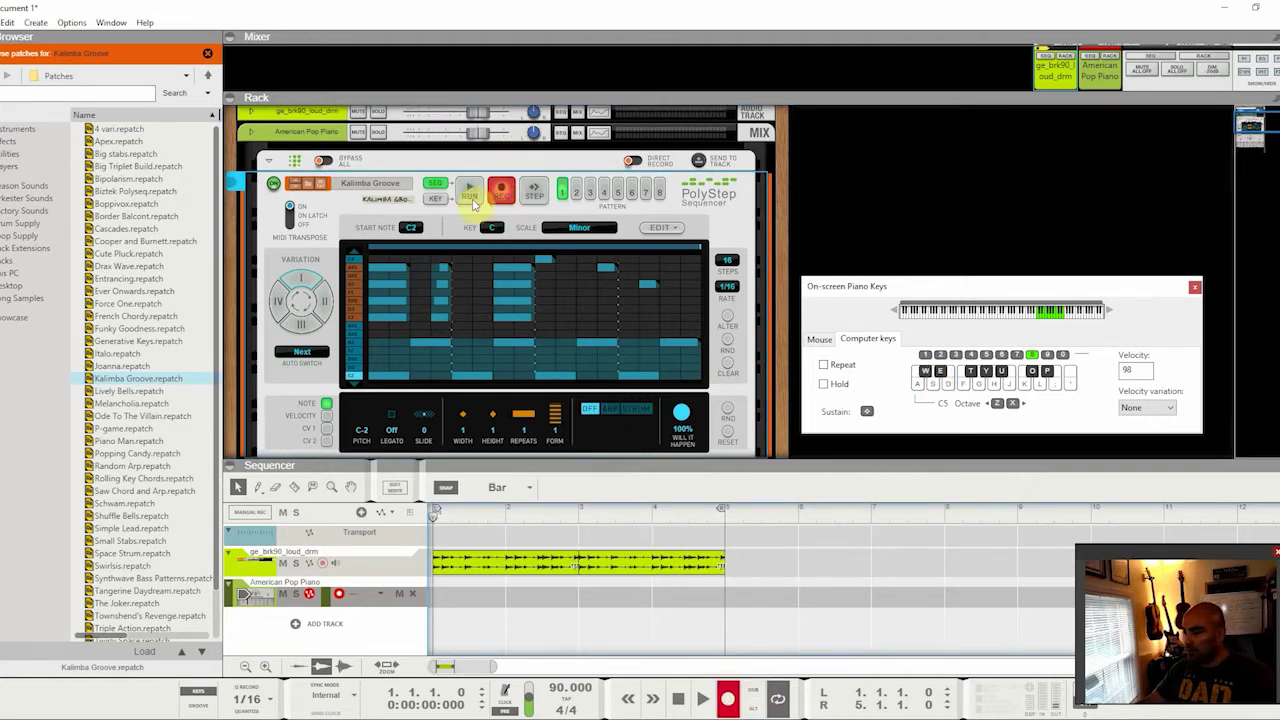
{"action": "left_click", "coordinate": [473, 195]}
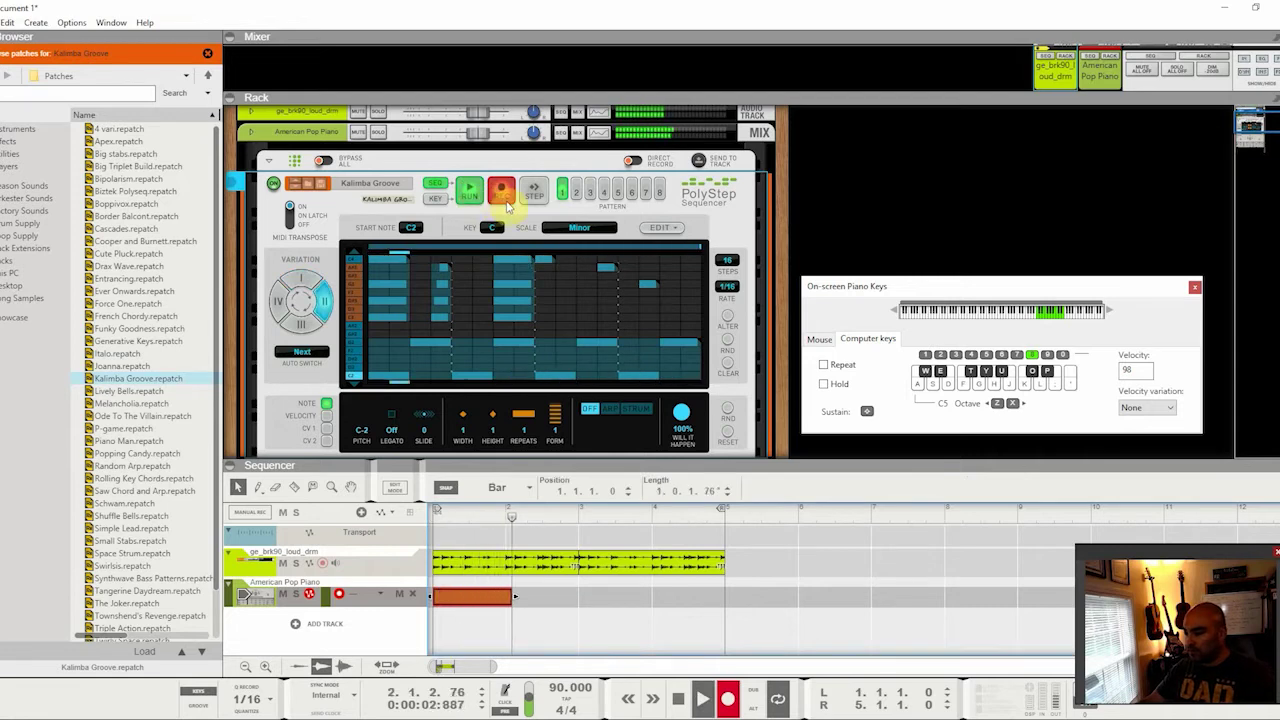
{"action": "left_click", "coordinate": [679, 700]}
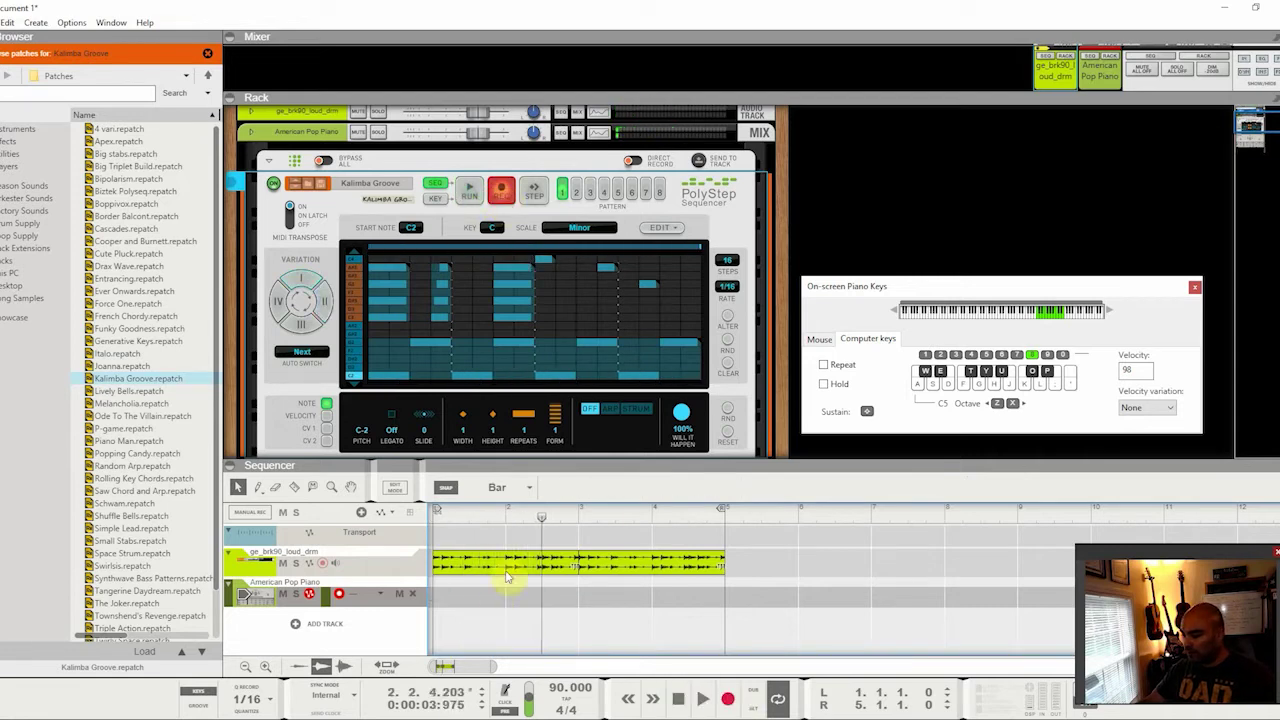
{"action": "left_click", "coordinate": [432, 514]}
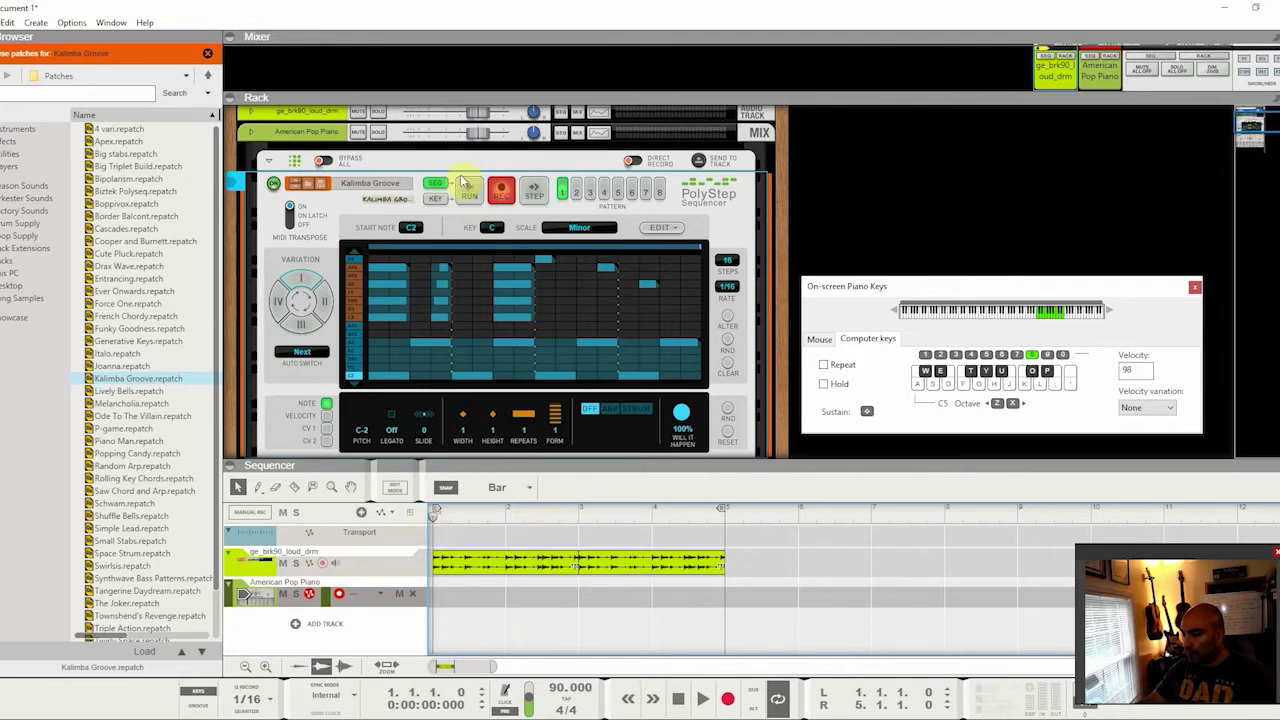
Advance through the PolyStep pattern one step at a time, and switch off the sequencer's pattern recording
{"action": "left_click", "coordinate": [534, 193]}
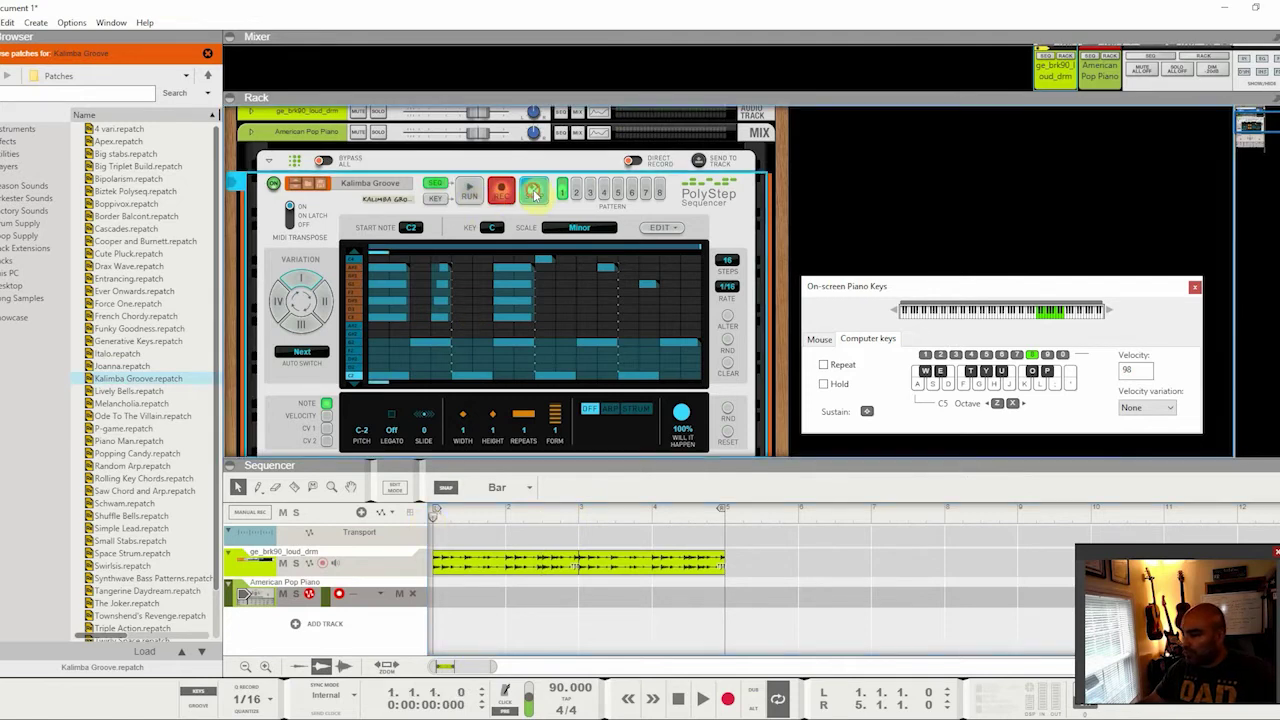
{"action": "right_click", "coordinate": [678, 190]}
{"action": "left_click", "coordinate": [540, 193]}
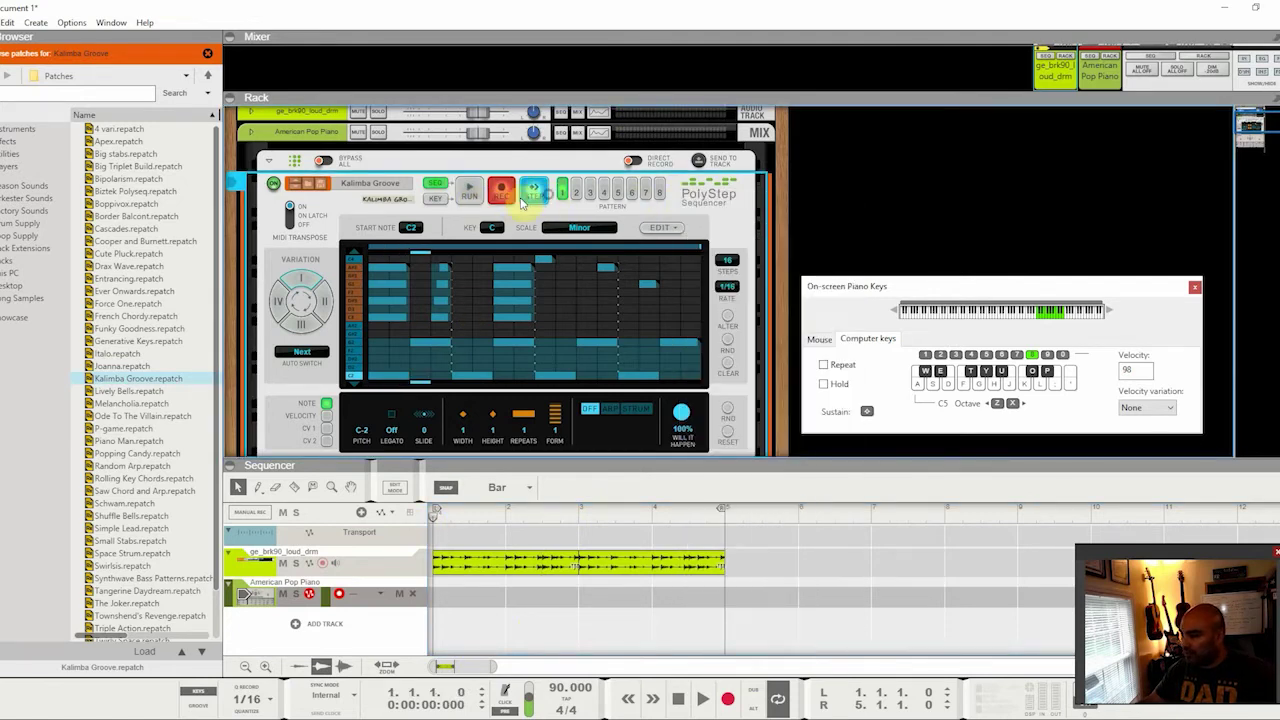
{"action": "left_click", "coordinate": [536, 198]}
{"action": "left_click", "coordinate": [537, 198]}
{"action": "left_click", "coordinate": [537, 198]}
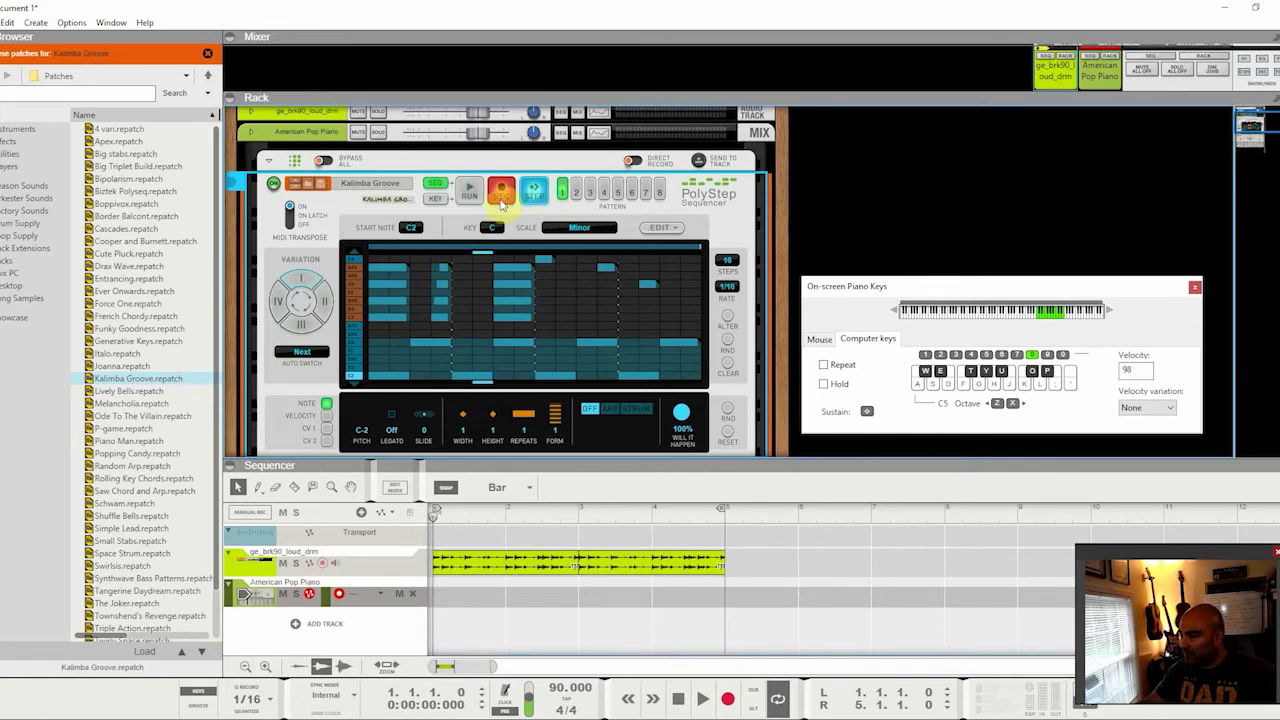
{"action": "left_click", "coordinate": [502, 204]}
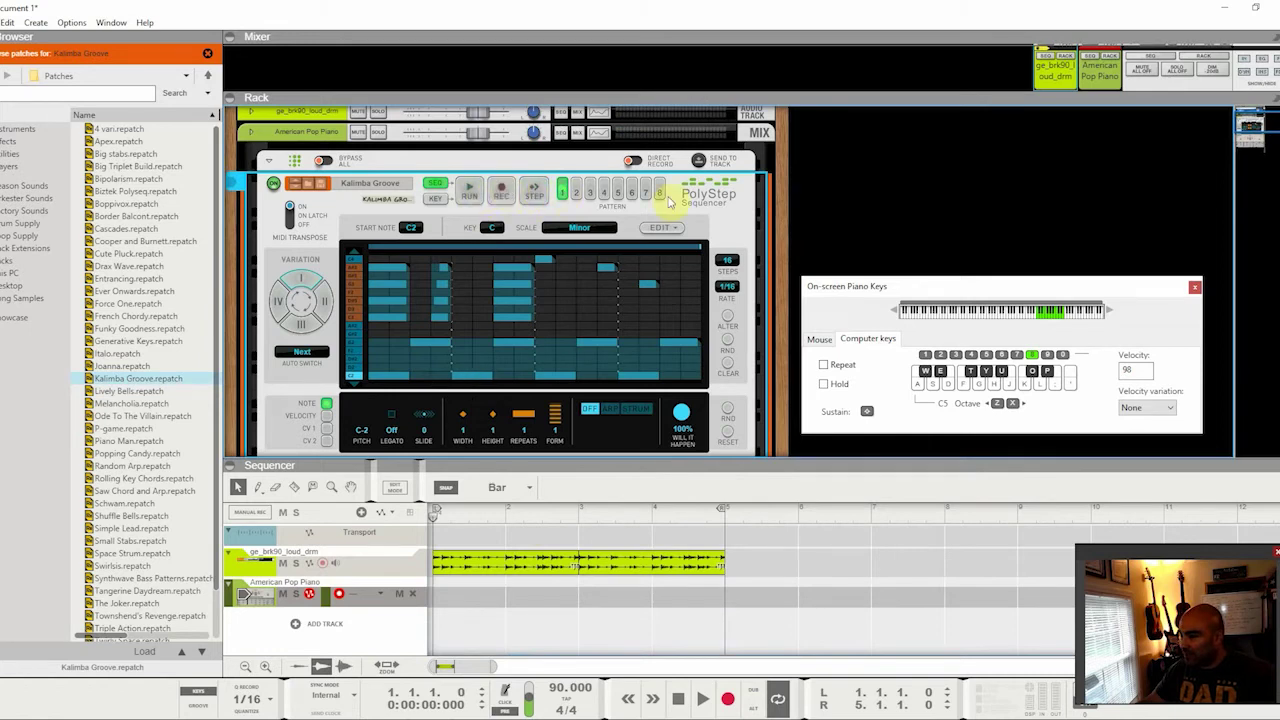
{"action": "right_click", "coordinate": [703, 194]}
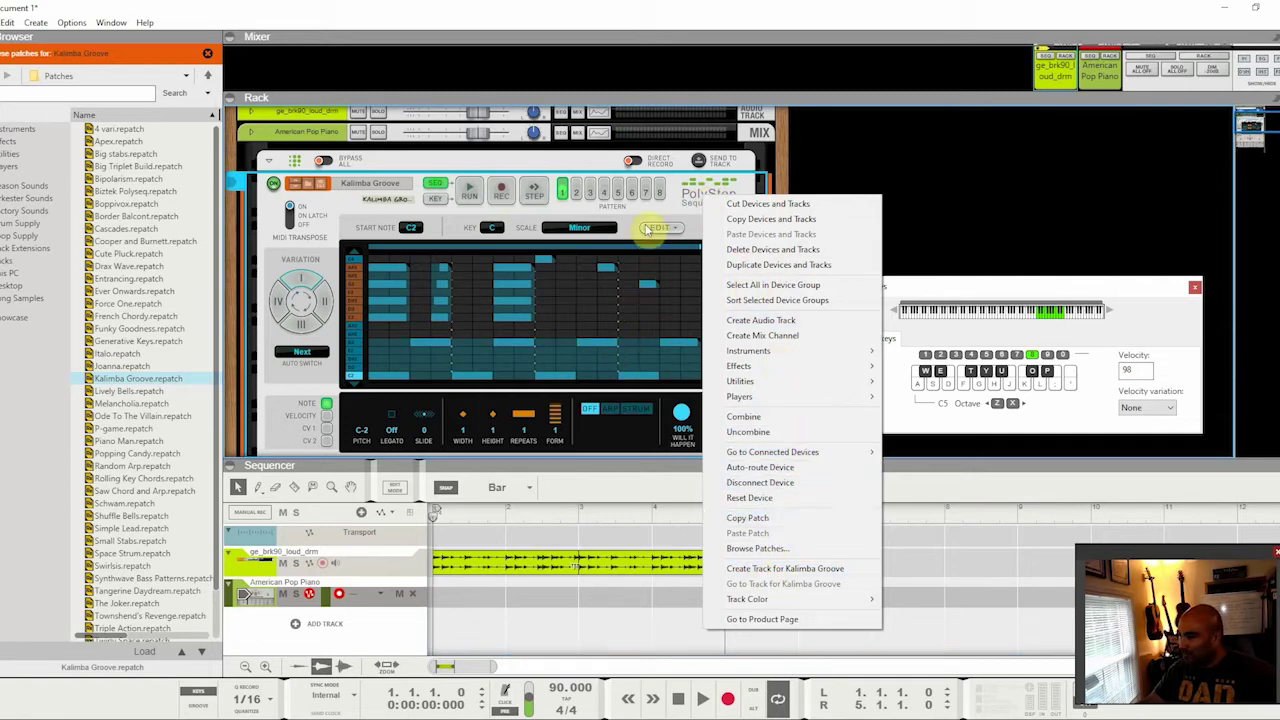
{"action": "left_click", "coordinate": [648, 228]}
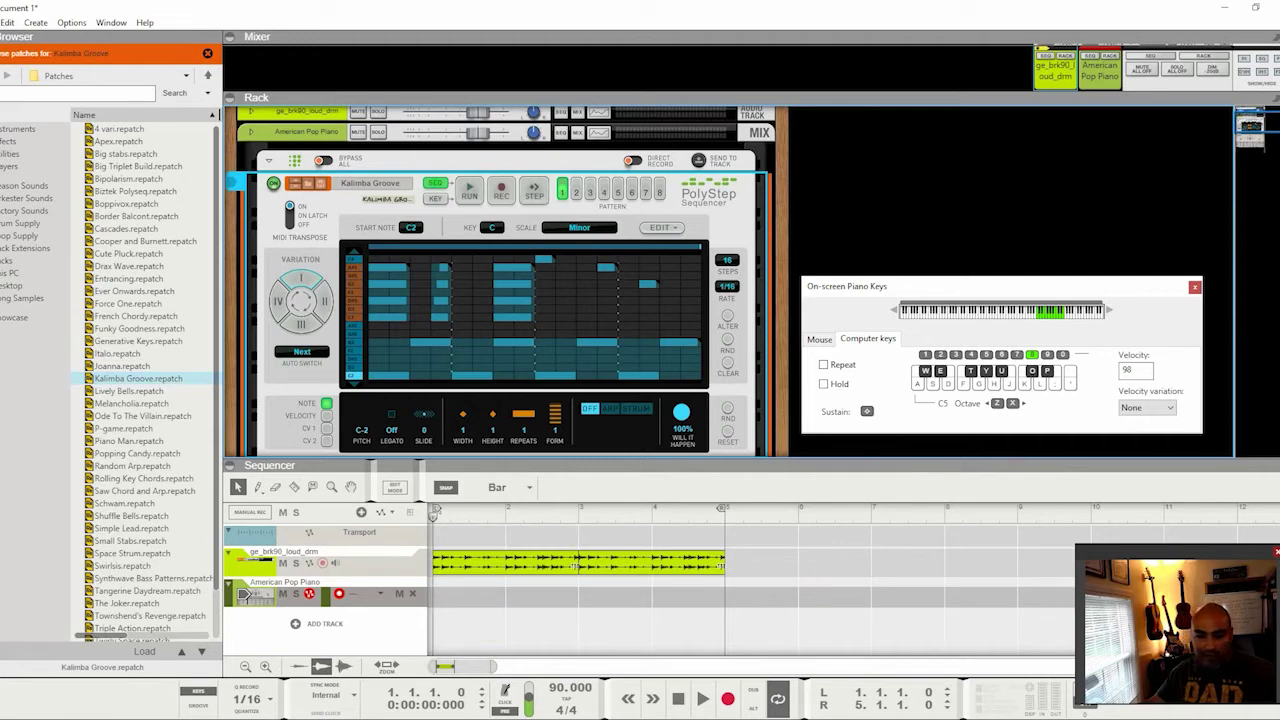
{"action": "key", "text": "F4"}
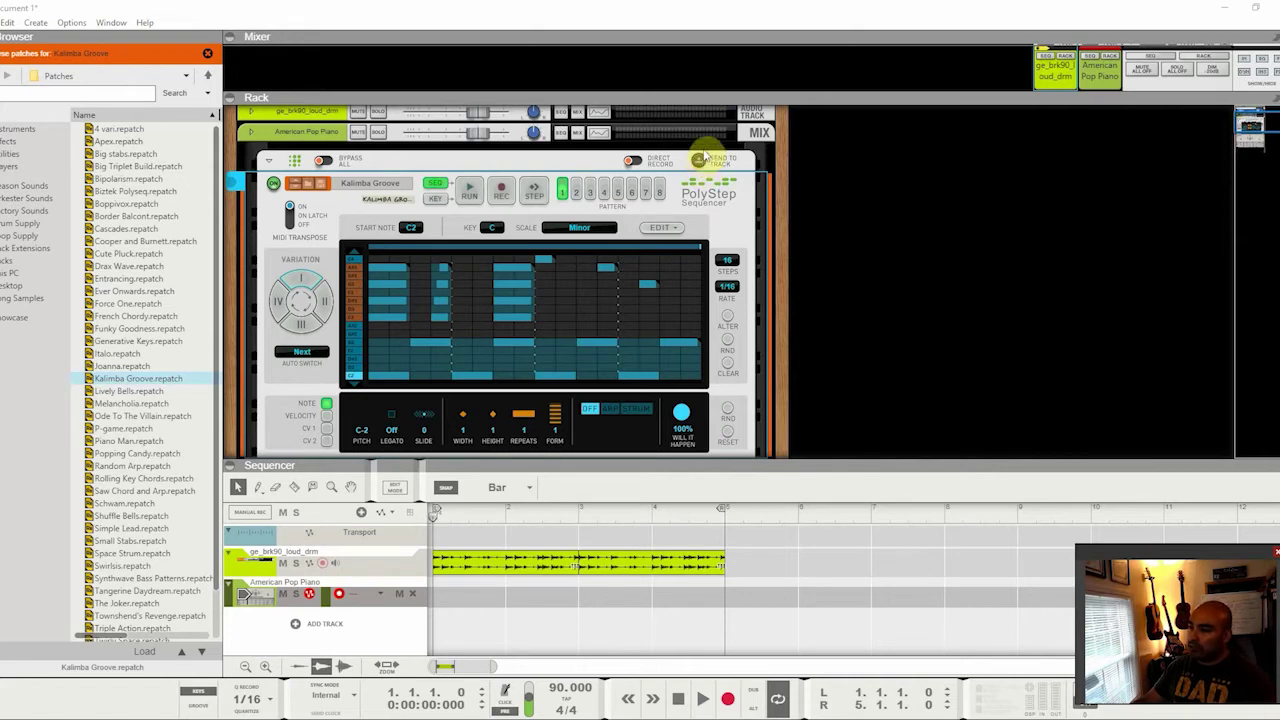
{"action": "key", "text": "F4"}
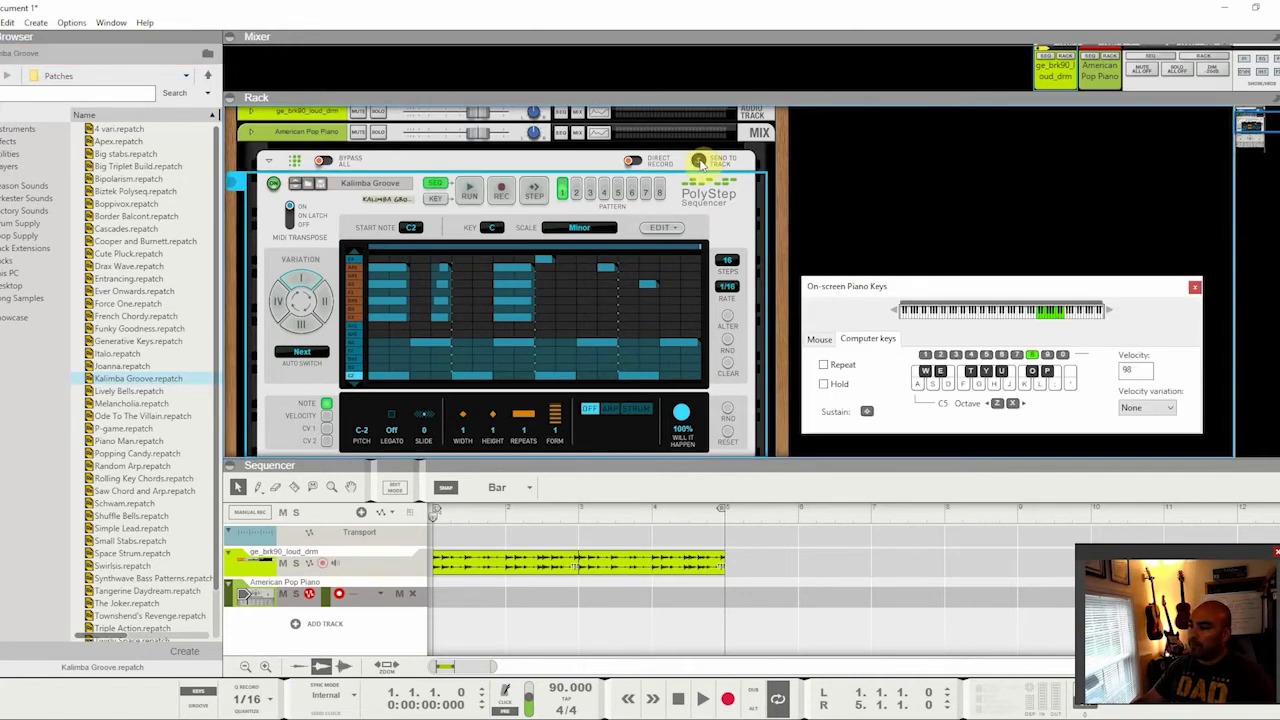
Send the PolyStep Sequencer's Kalimba Groove pattern to the American Pop Piano track as notes across the four-bar loop
{"action": "left_click", "coordinate": [699, 162]}
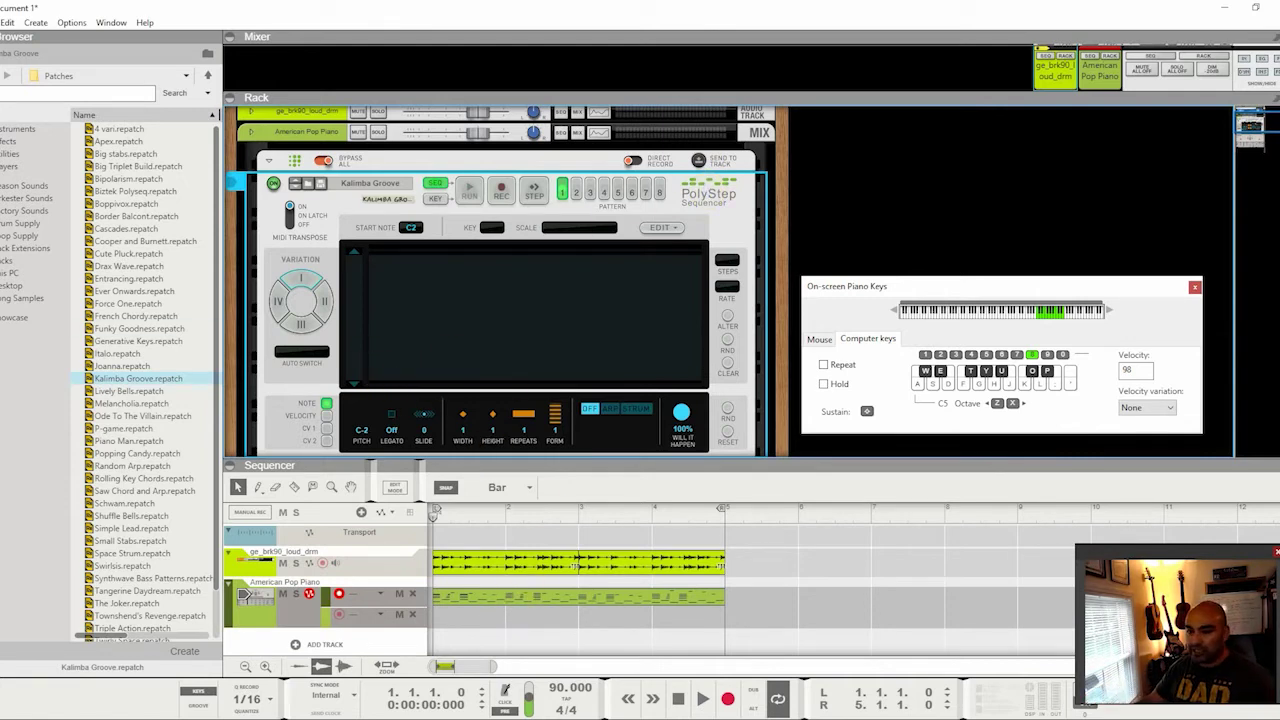
{"action": "key", "text": "F4"}
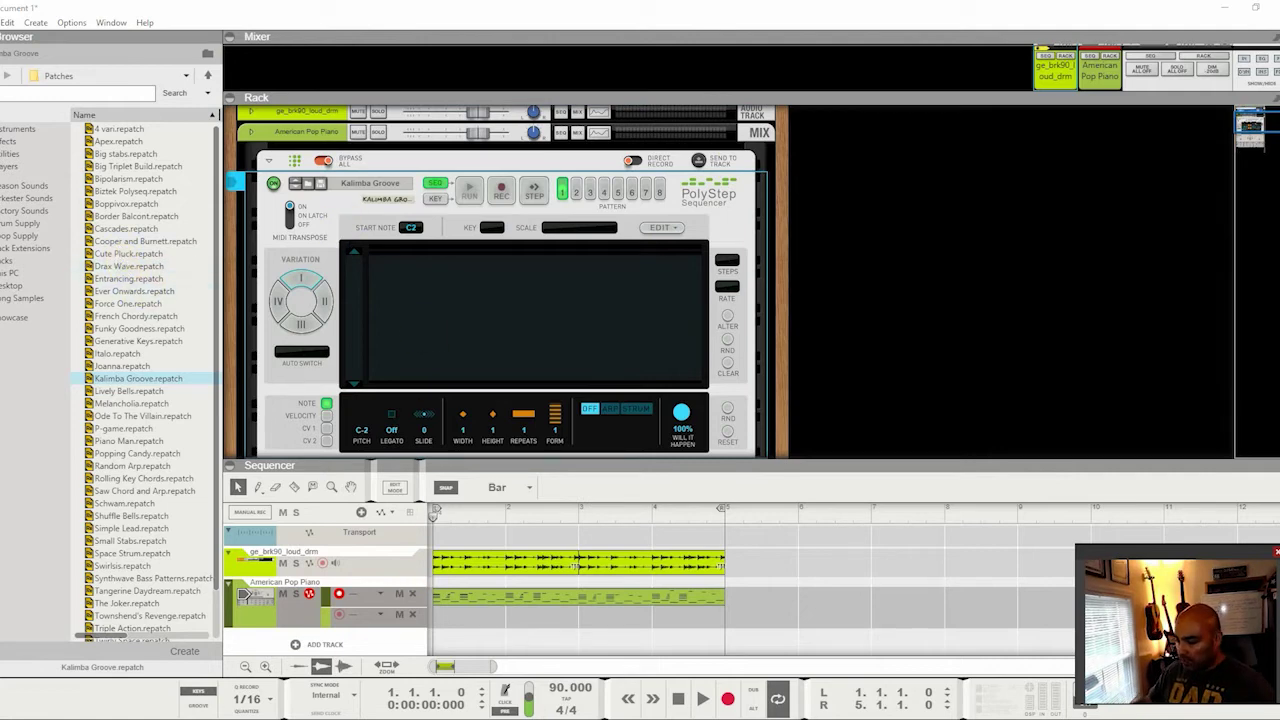
{"action": "key", "text": "F4"}
Briefly play back the drum loop together with the new piano notes from bar 1, and move the song position to bar 2
{"action": "left_click", "coordinate": [703, 700]}
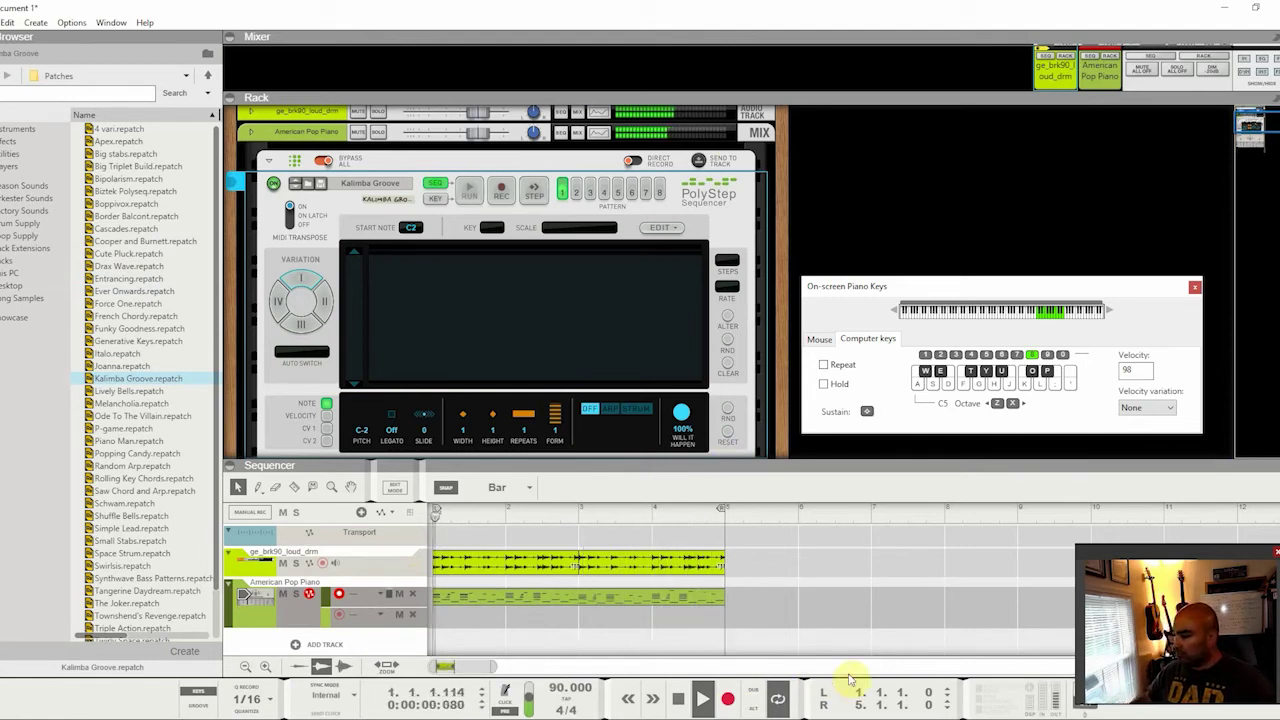
{"action": "left_click", "coordinate": [680, 699]}
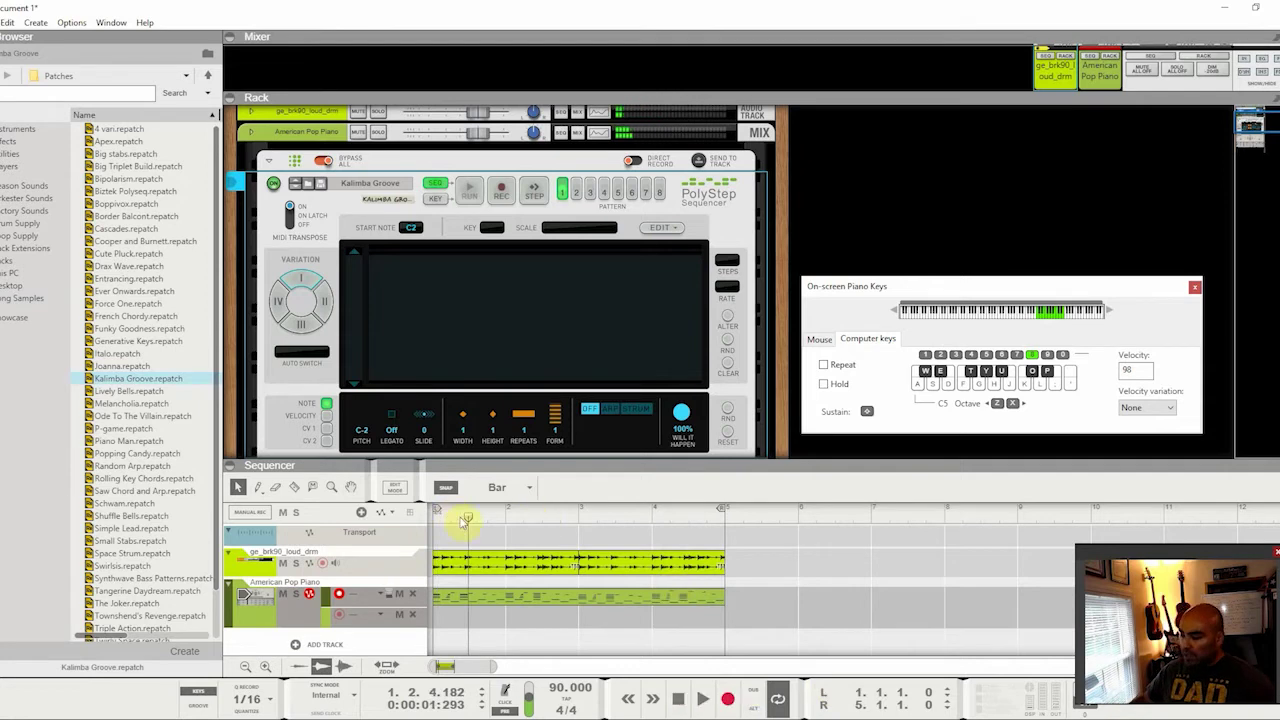
{"action": "left_click", "coordinate": [467, 518]}
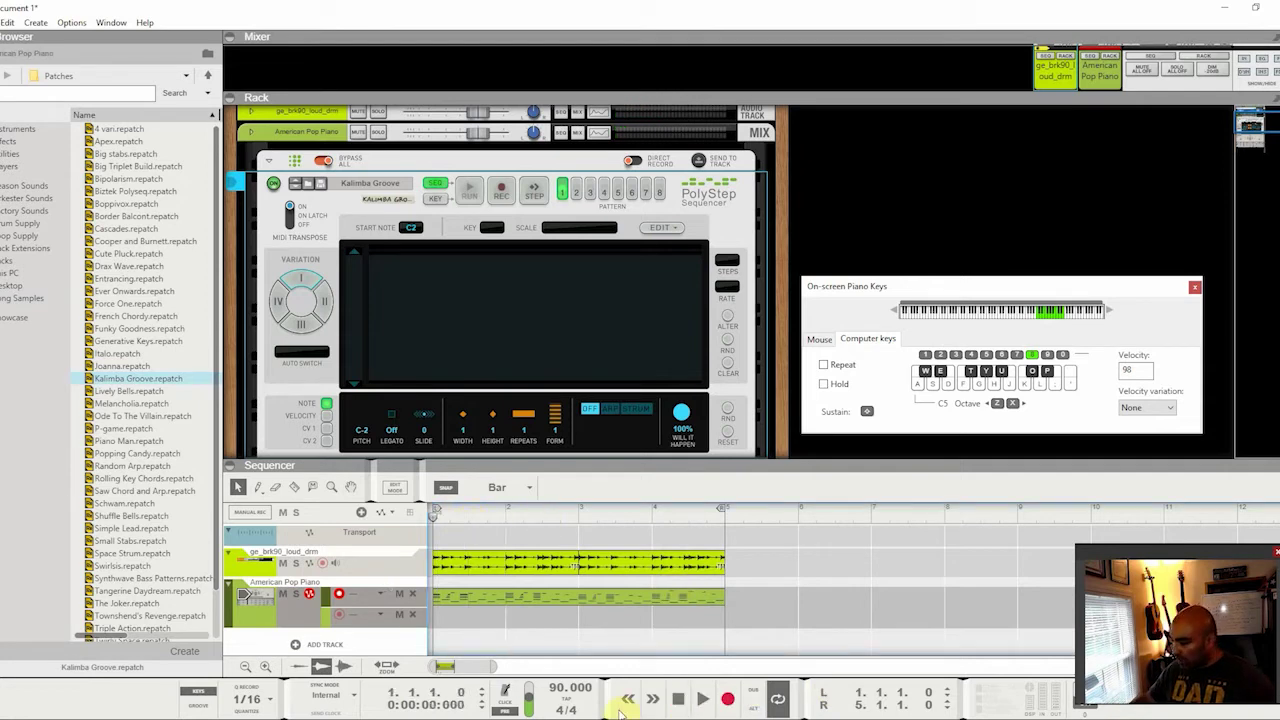
{"action": "left_click", "coordinate": [780, 702]}
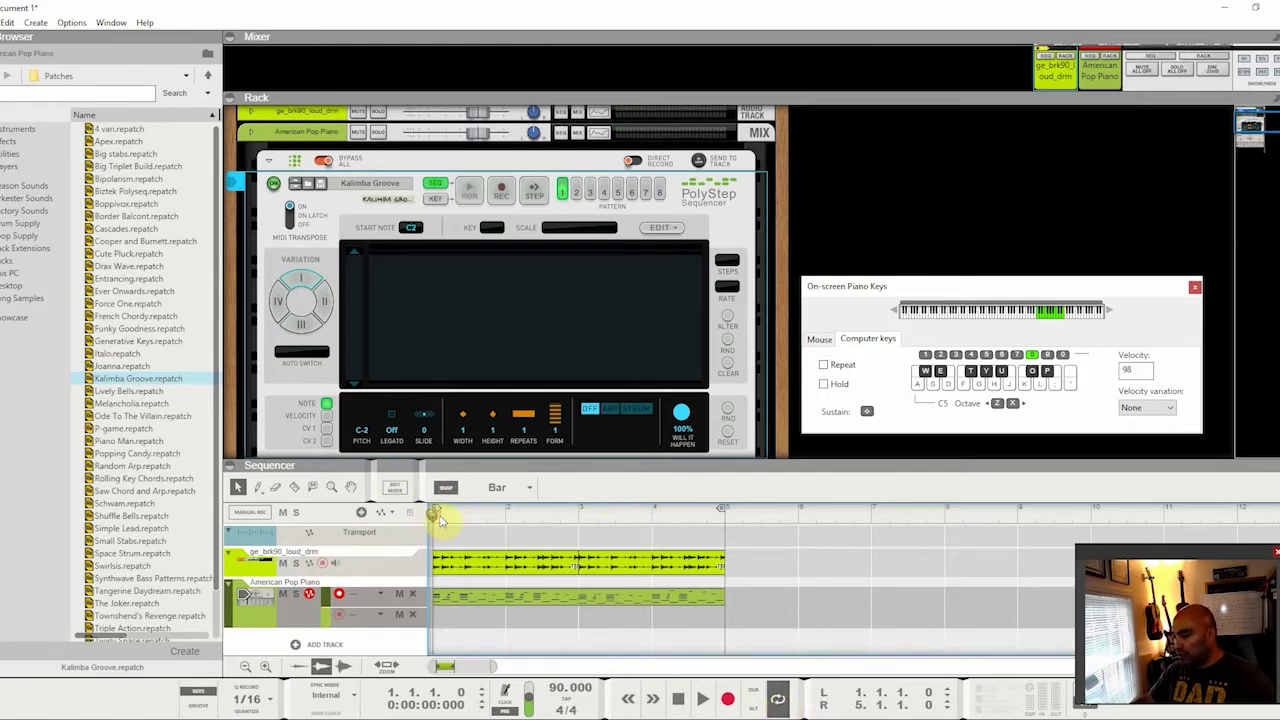
{"action": "left_click", "coordinate": [484, 519]}
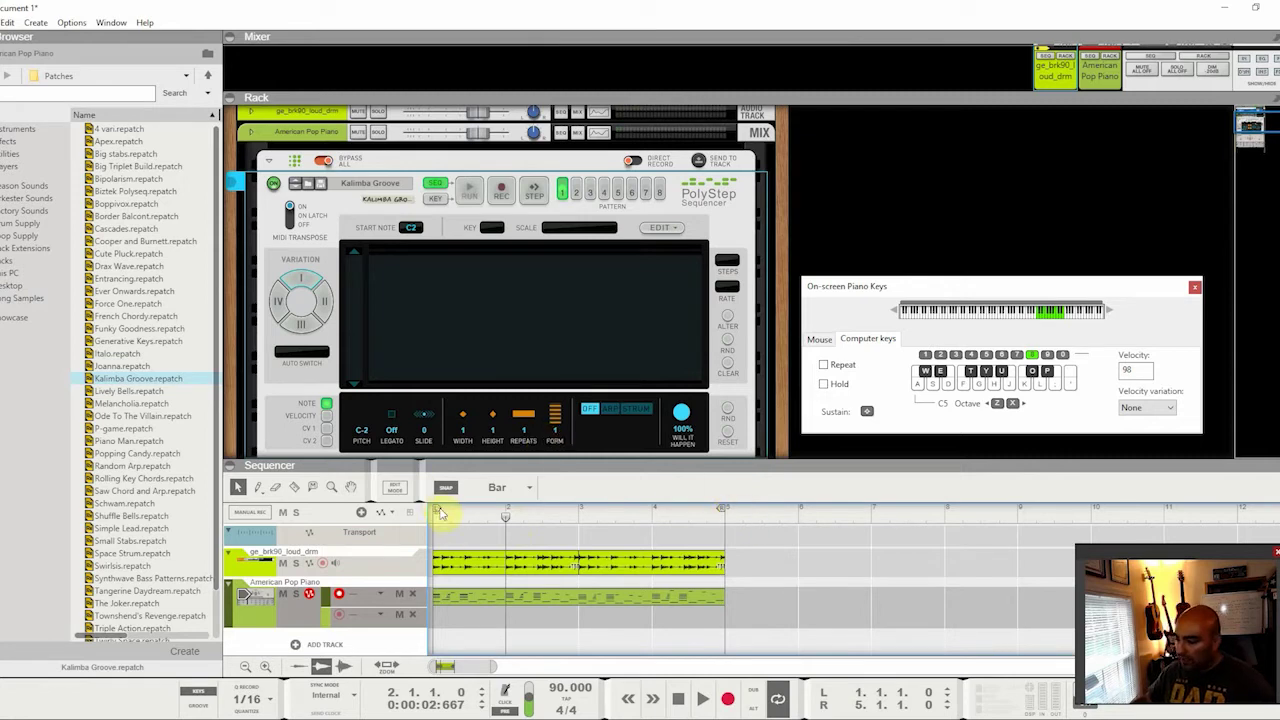
Return the song position to bar 1, then enlarge the sequencer area and close the On-screen Piano Keys window
{"action": "left_click_drag", "start_coordinate": [462, 535], "coordinate": [450, 547]}
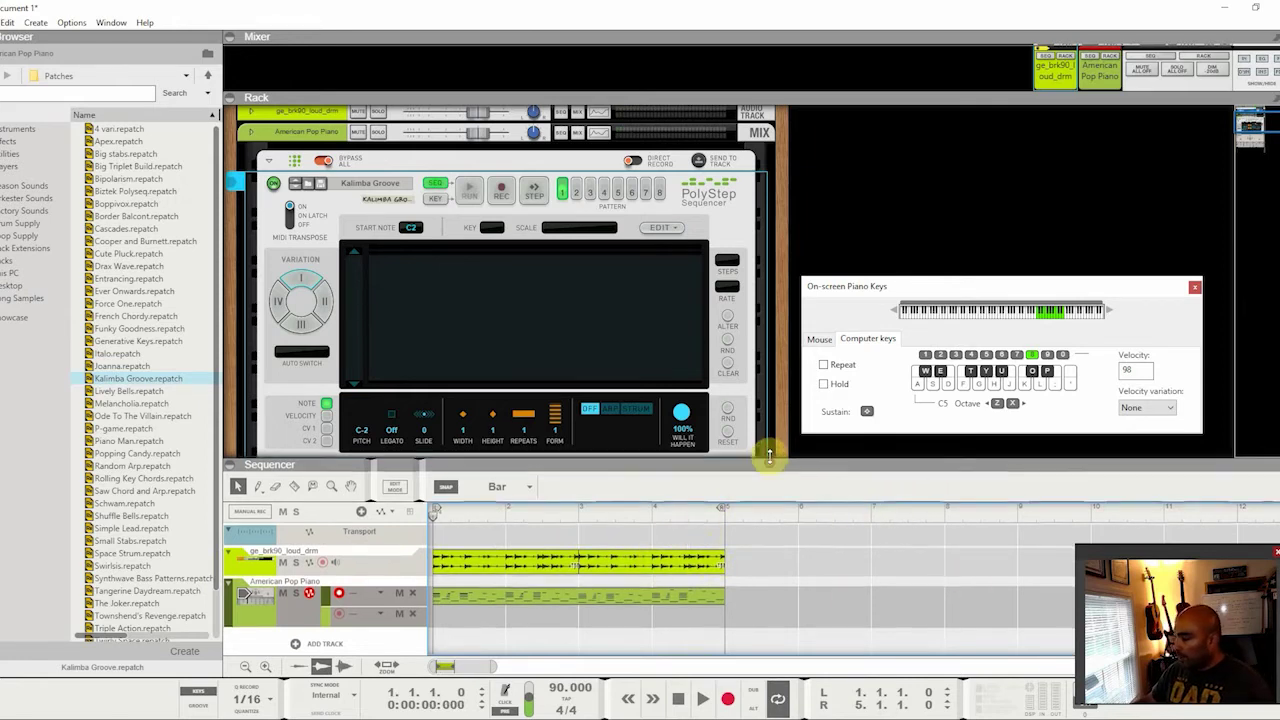
{"action": "left_click_drag", "start_coordinate": [762, 457], "coordinate": [801, 392]}
{"action": "left_click_drag", "start_coordinate": [1129, 294], "coordinate": [1129, 129]}
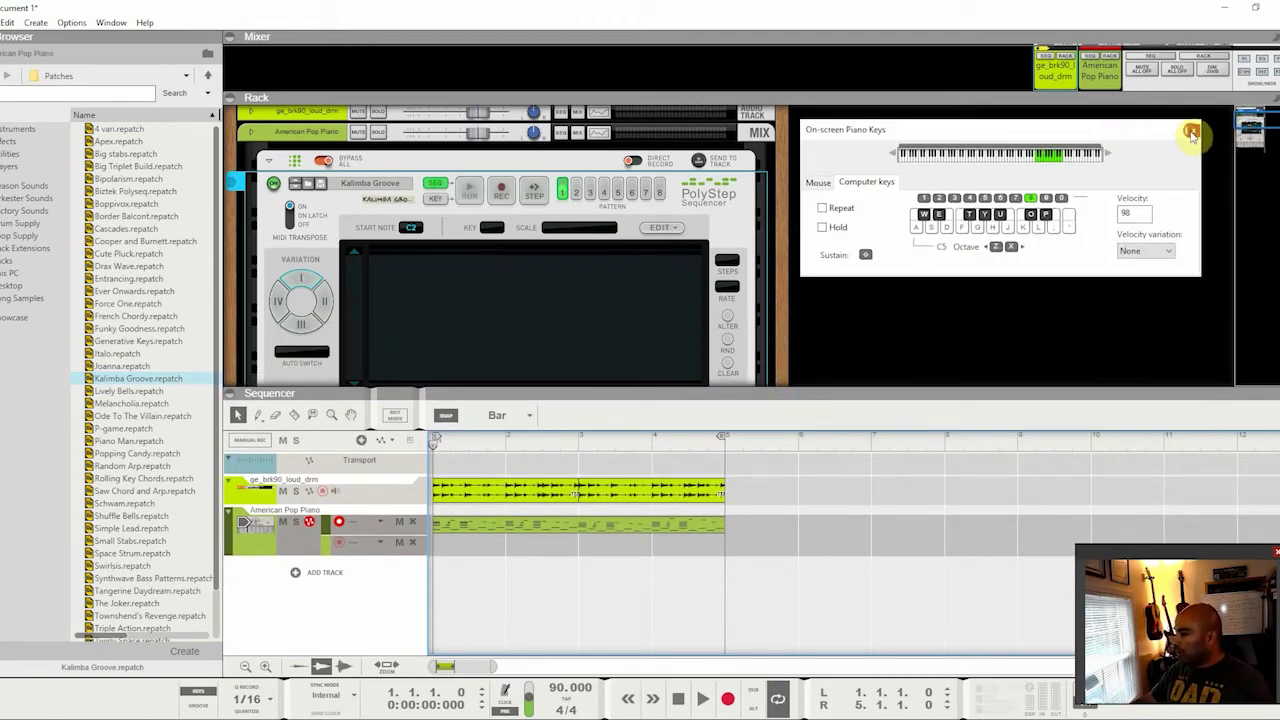
{"action": "left_click", "coordinate": [1192, 133]}
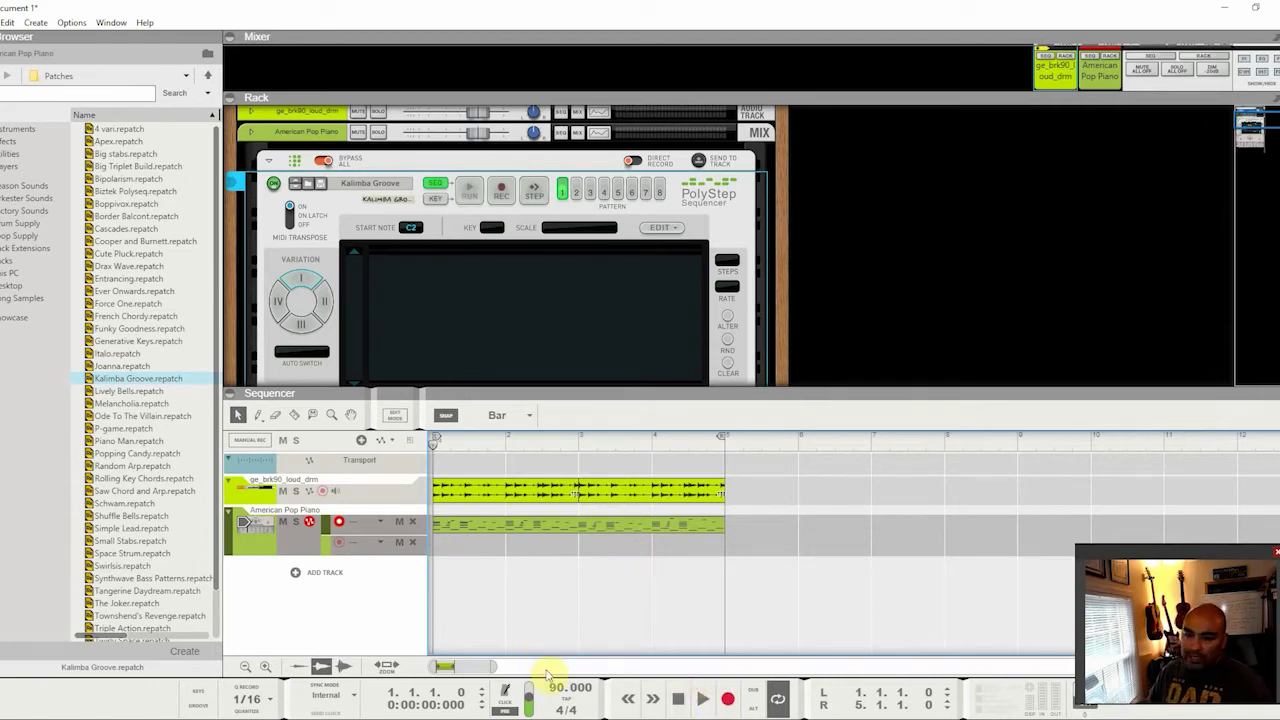
Play the drum loop together with the piano part from bar 1, and return the song position to bar 1
{"action": "left_click", "coordinate": [703, 698]}
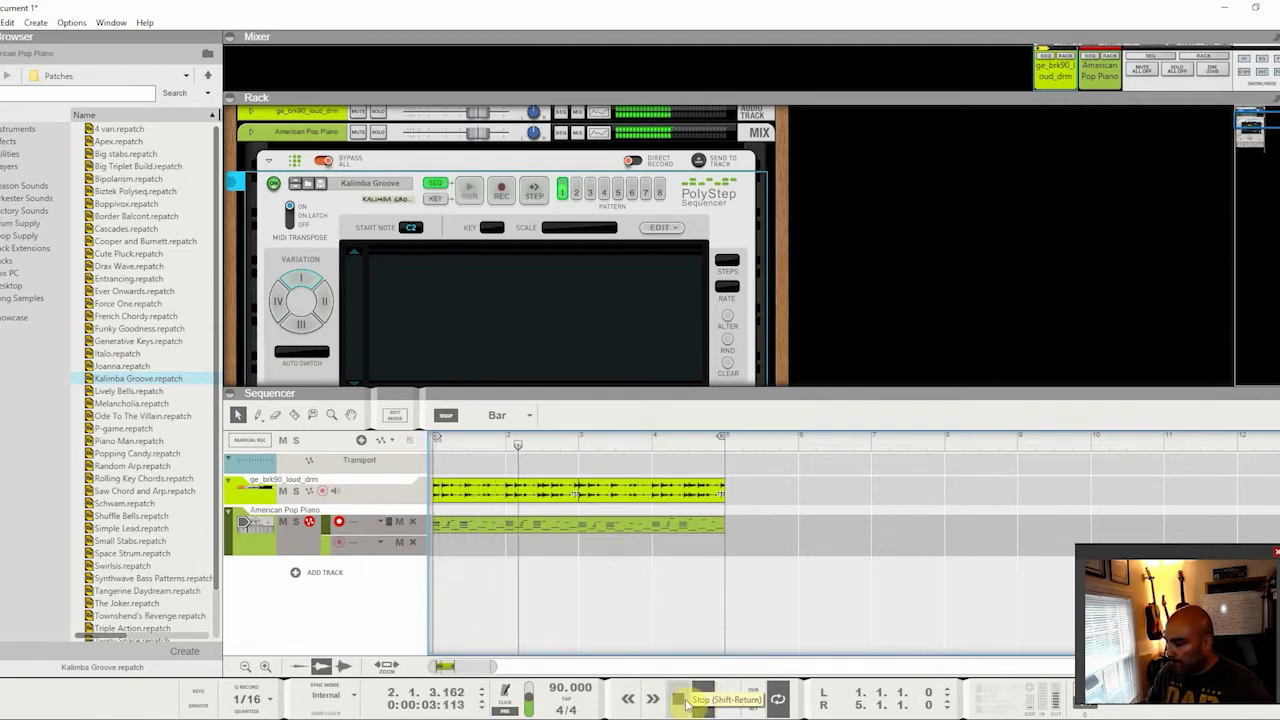
{"action": "left_click_drag", "start_coordinate": [537, 446], "coordinate": [417, 453]}
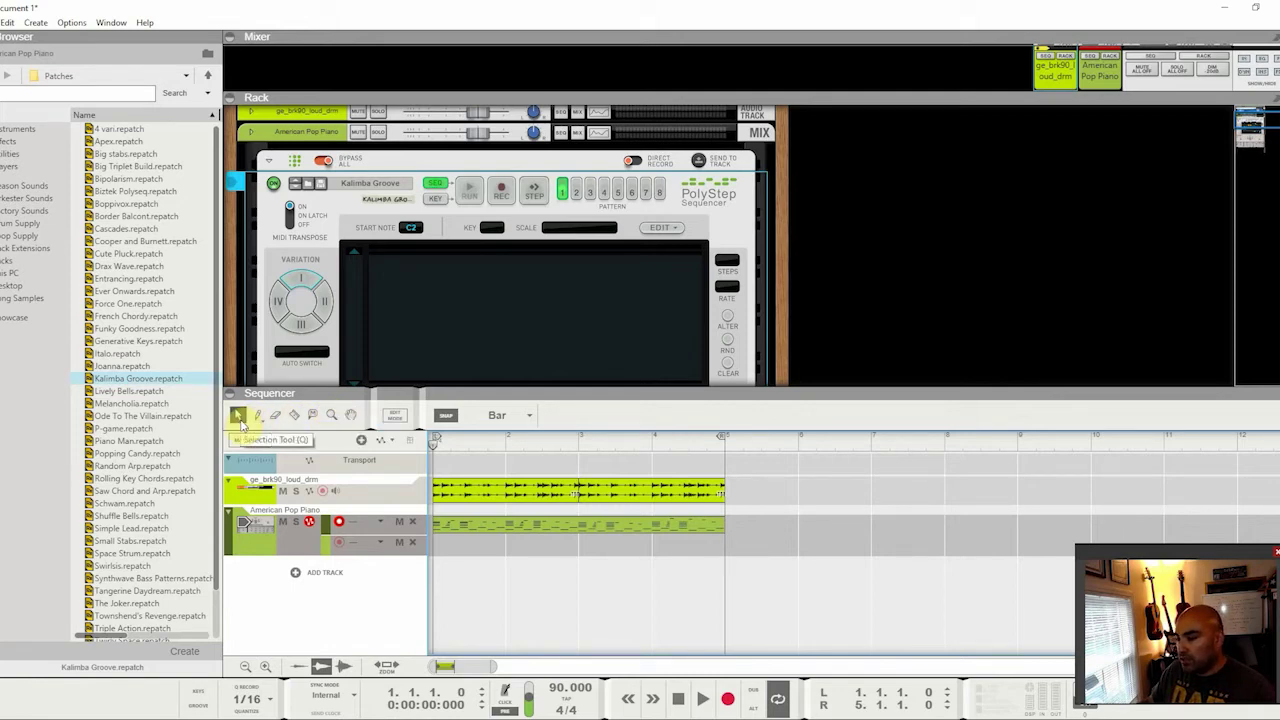
Open the American Pop Piano clip for note editing and draw extra short notes, including C4 at 1.1.3 and E3 at 1.3.3
{"action": "left_click", "coordinate": [240, 416]}
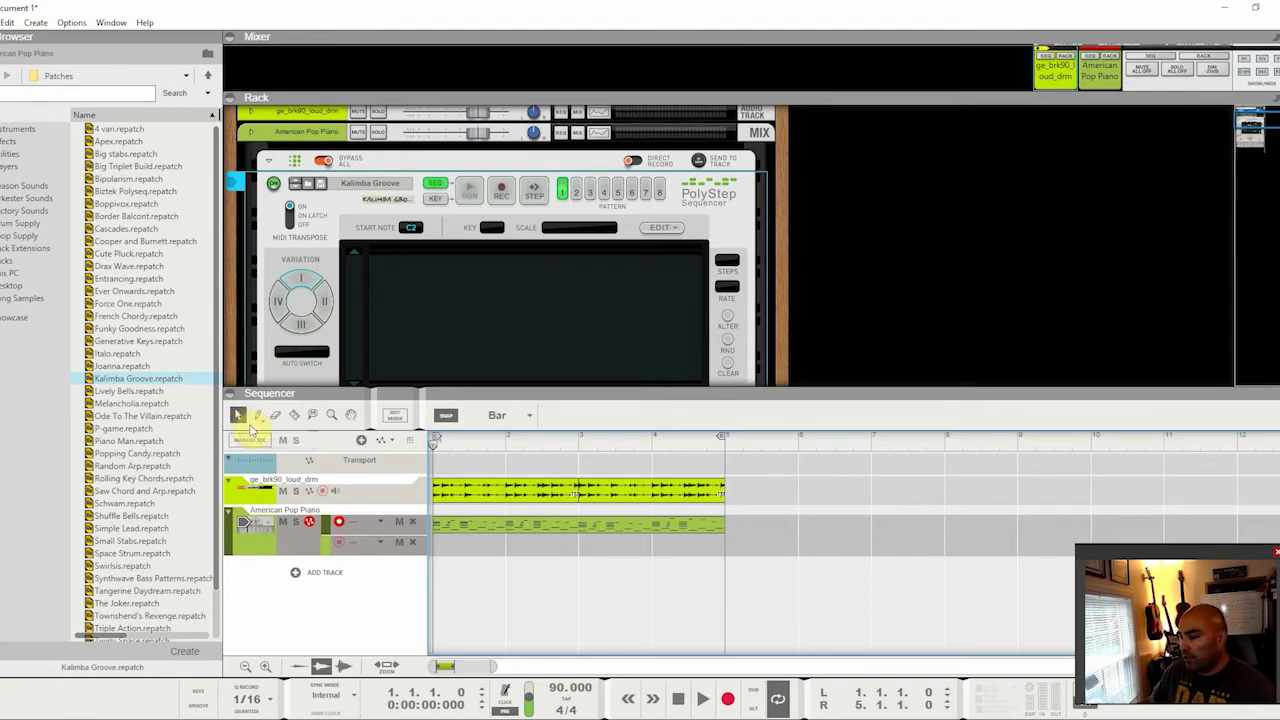
{"action": "left_click", "coordinate": [396, 418]}
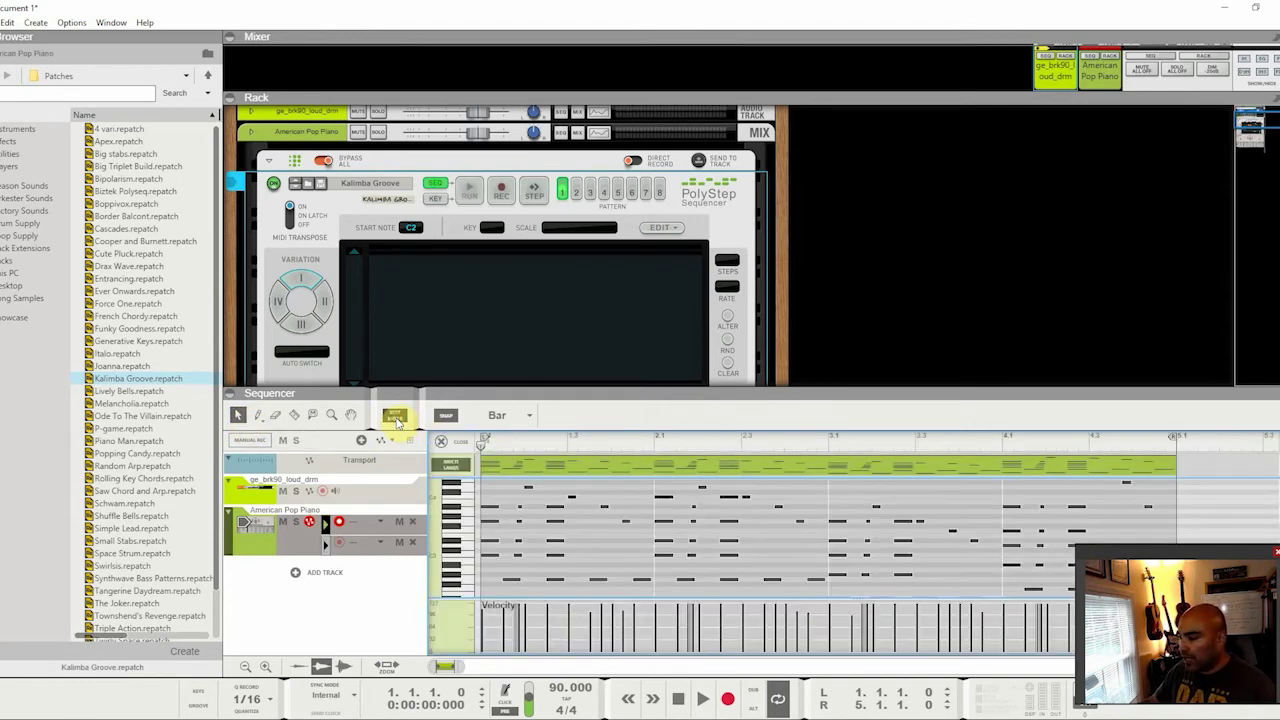
{"action": "left_click", "coordinate": [256, 415]}
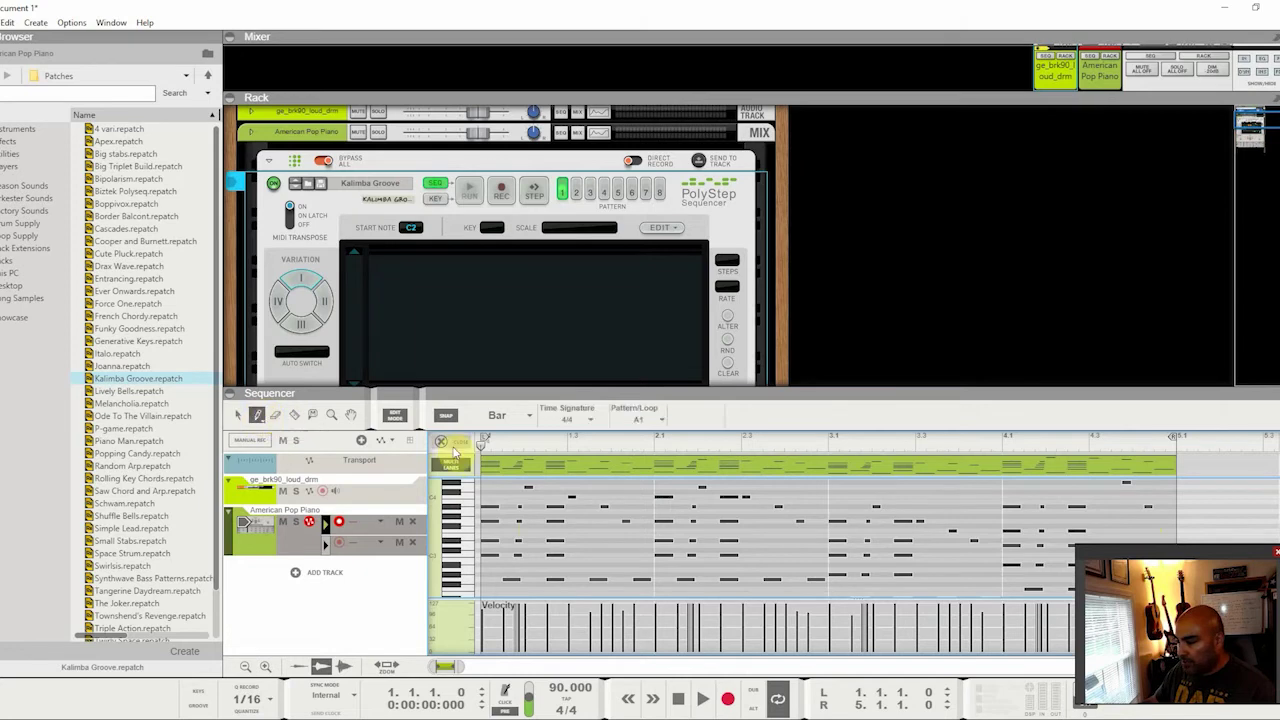
{"action": "double_click", "coordinate": [481, 486]}
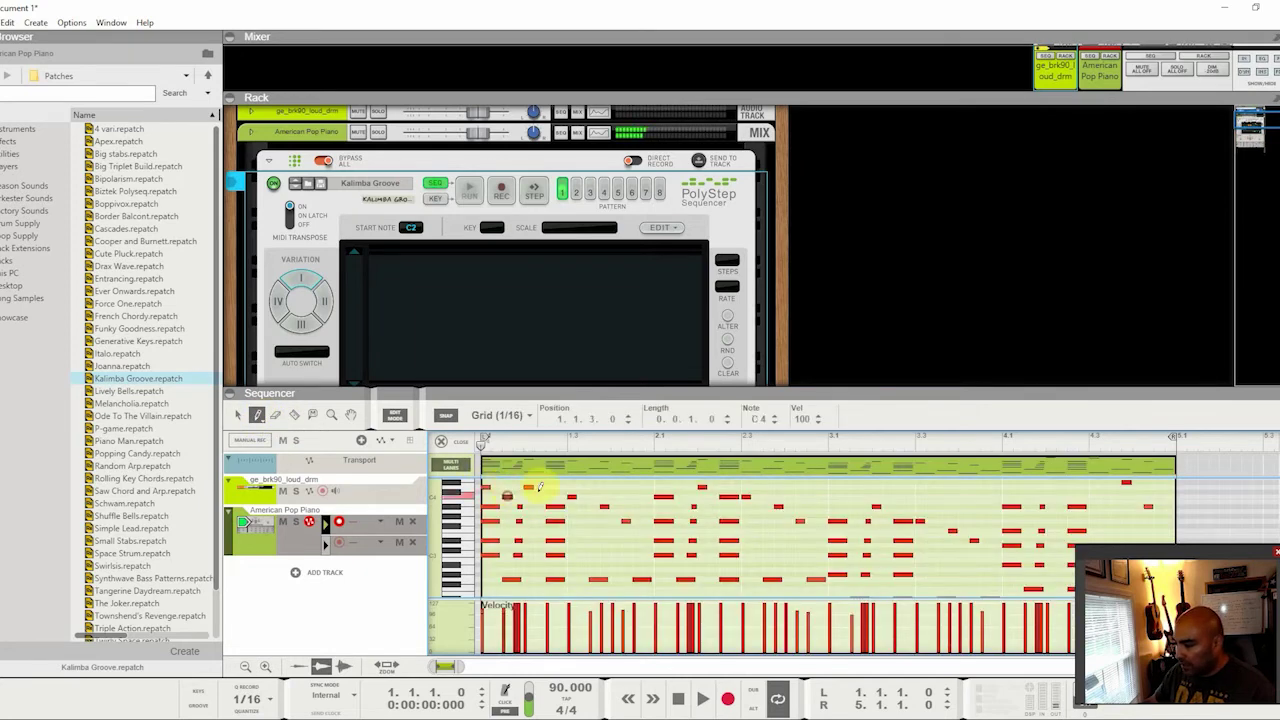
{"action": "left_click", "coordinate": [594, 534]}
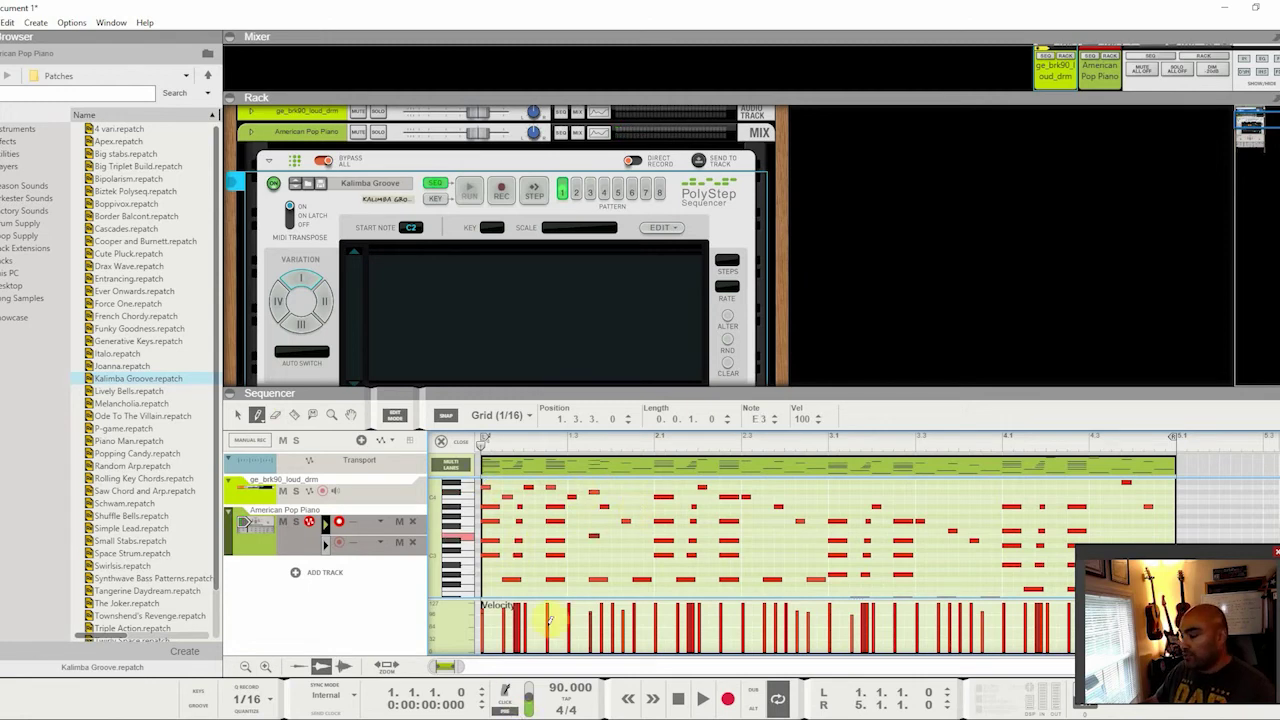
Play the beat with the newly drawn piano notes, stop, and rewind into bar 1
{"action": "left_click", "coordinate": [706, 700]}
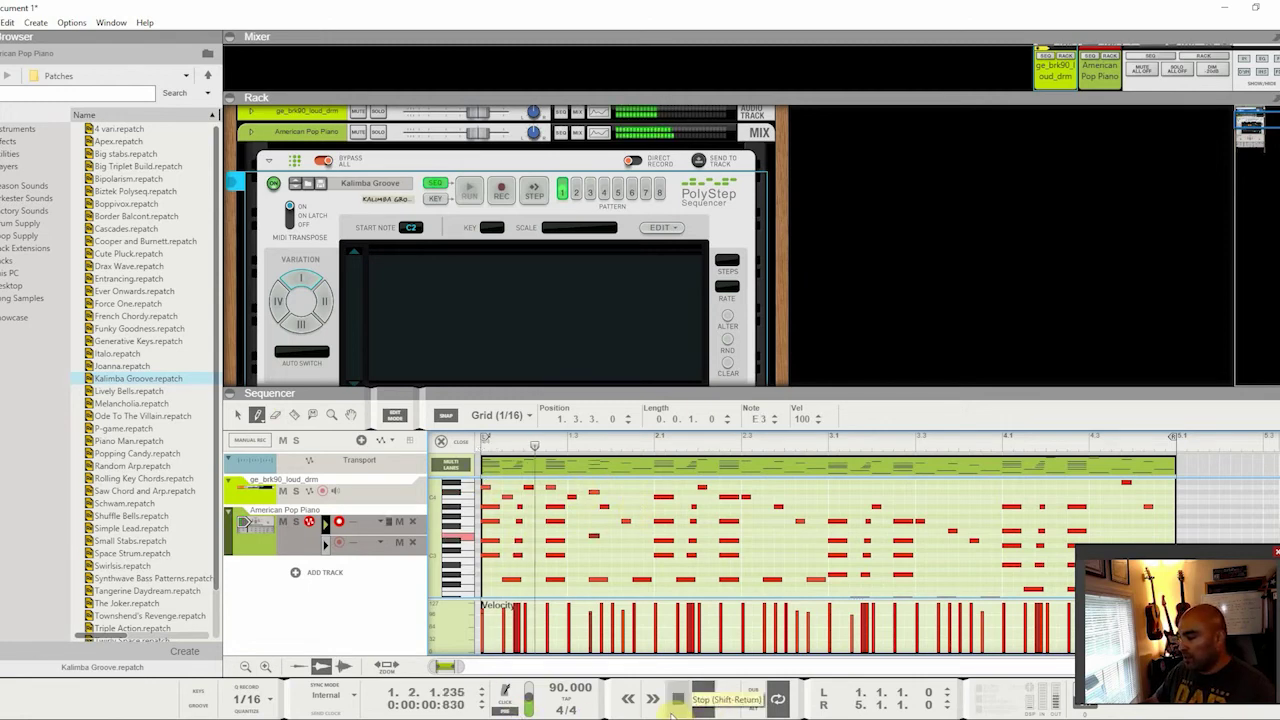
{"action": "left_click", "coordinate": [677, 710]}
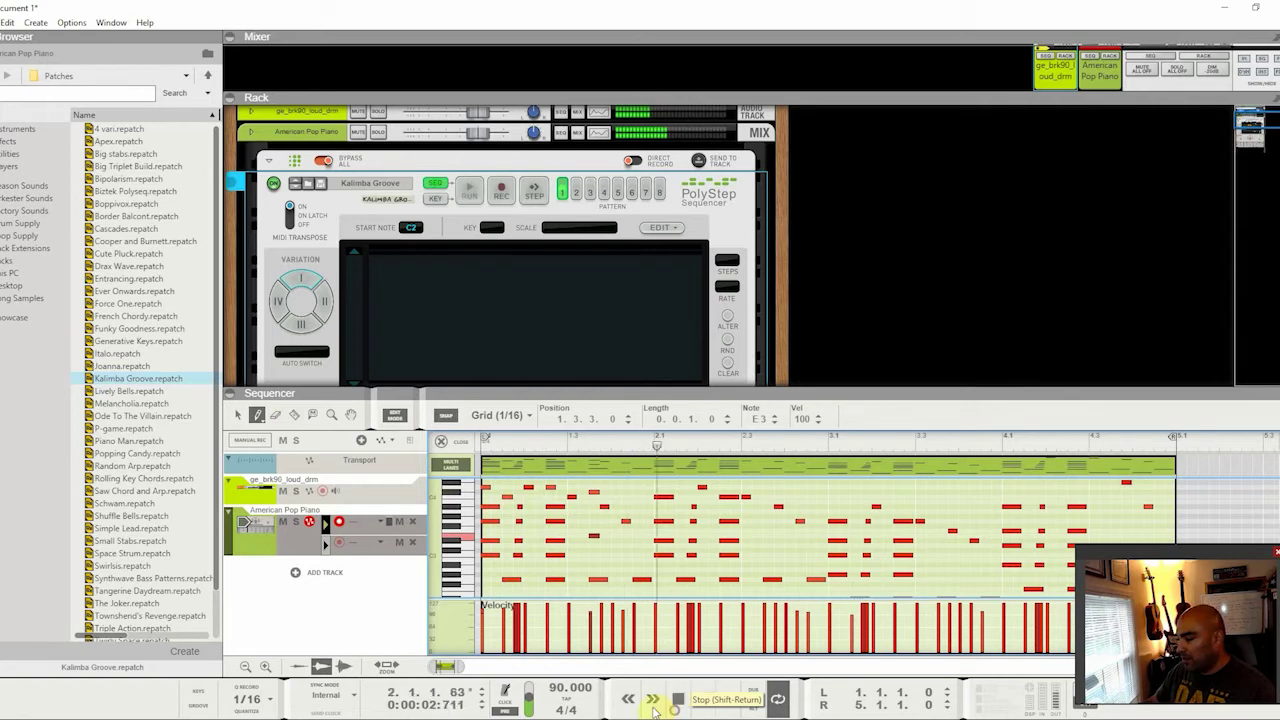
{"action": "left_click", "coordinate": [630, 705]}
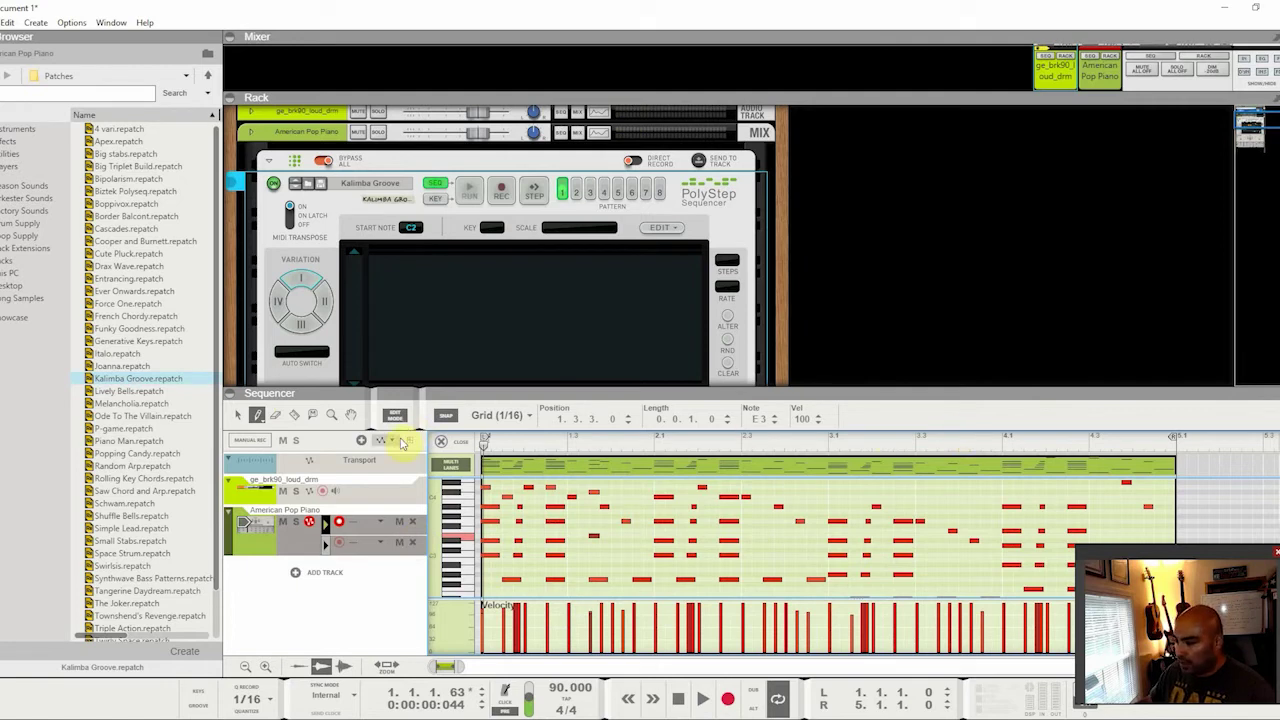
Undo the last drawn piano notes, and close the note editor with the song position at bar 1
{"action": "left_click", "coordinate": [437, 587]}
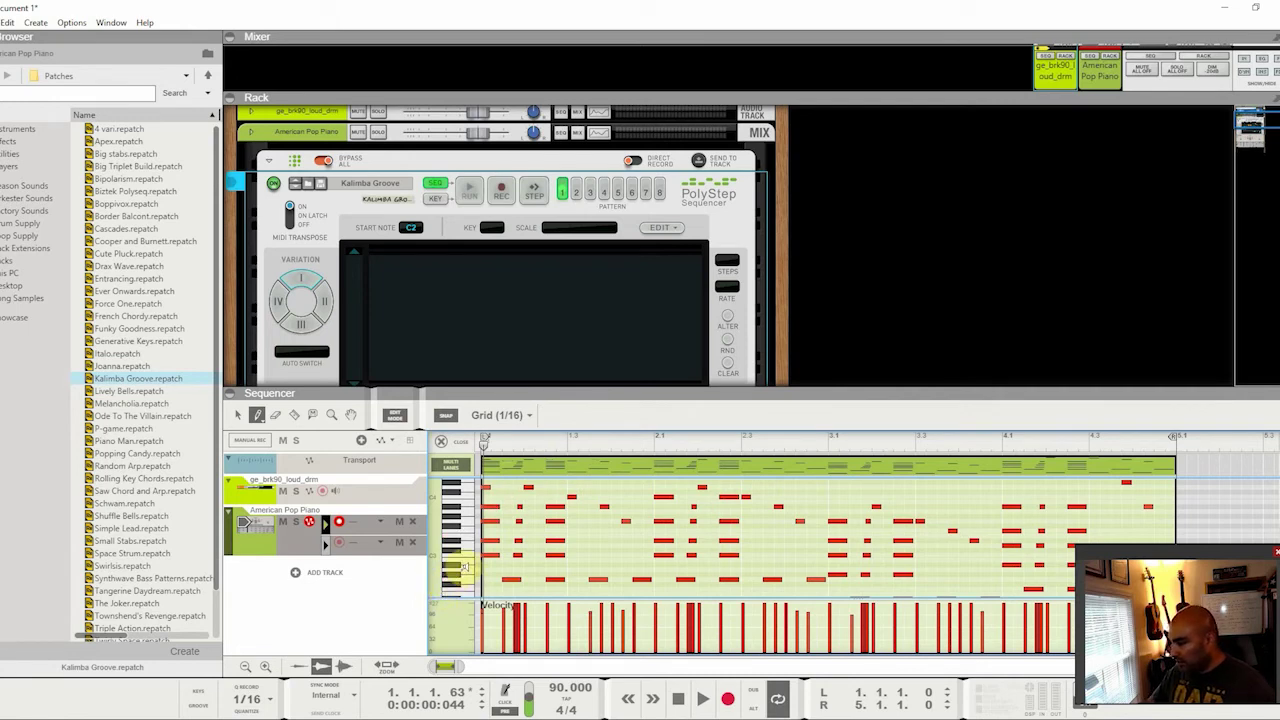
{"action": "left_click", "coordinate": [628, 698]}
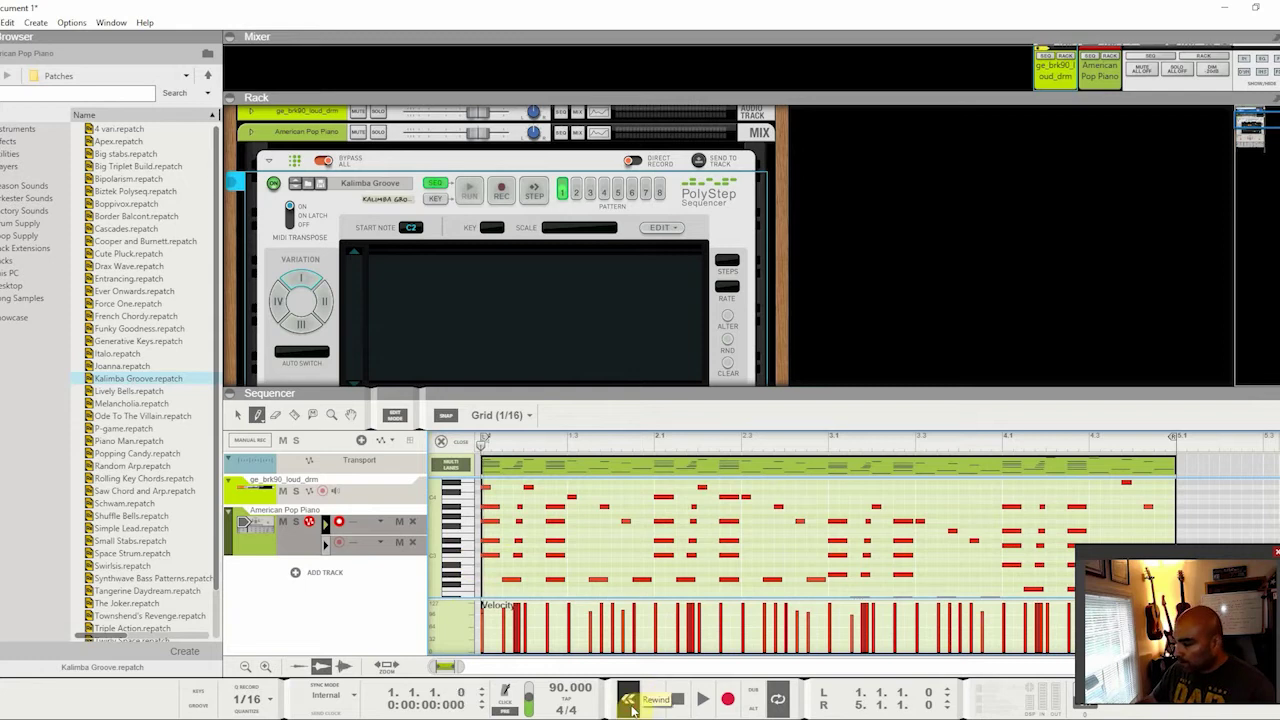
{"action": "left_click", "coordinate": [440, 443]}
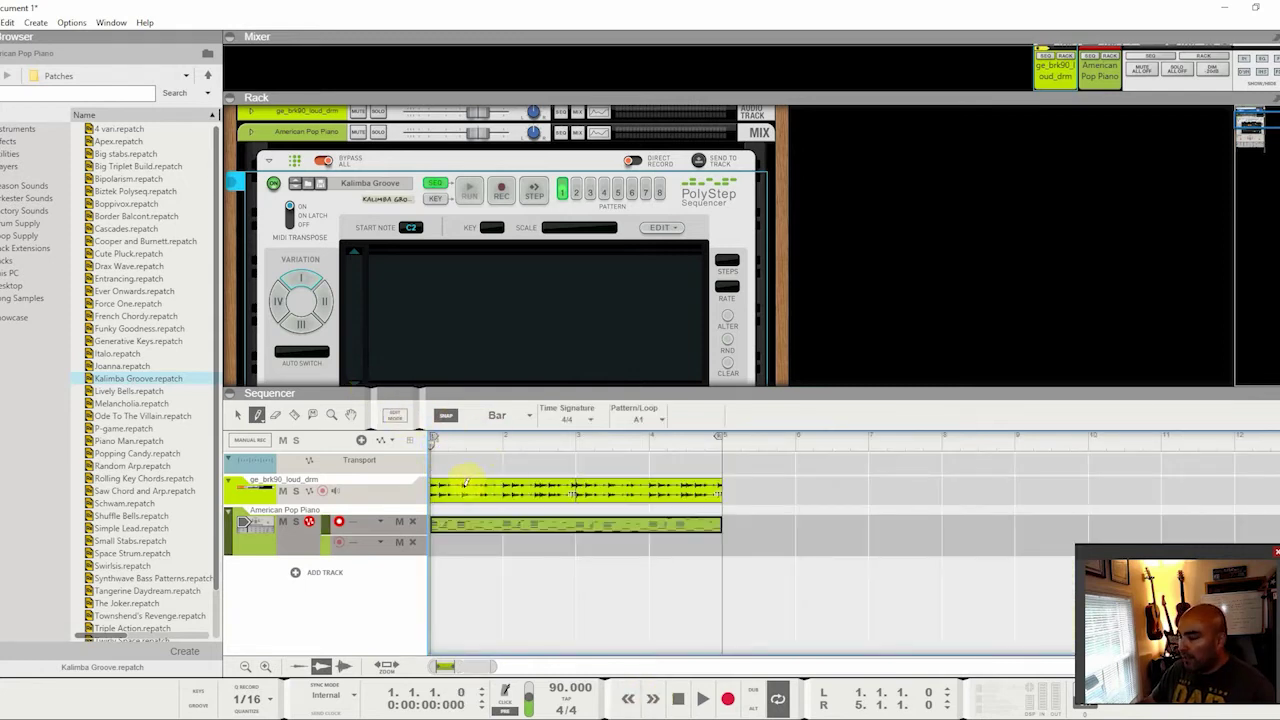
Split the drum loop clip at bar 2 with the Razor tool and erase its first bar
{"action": "left_click", "coordinate": [294, 415]}
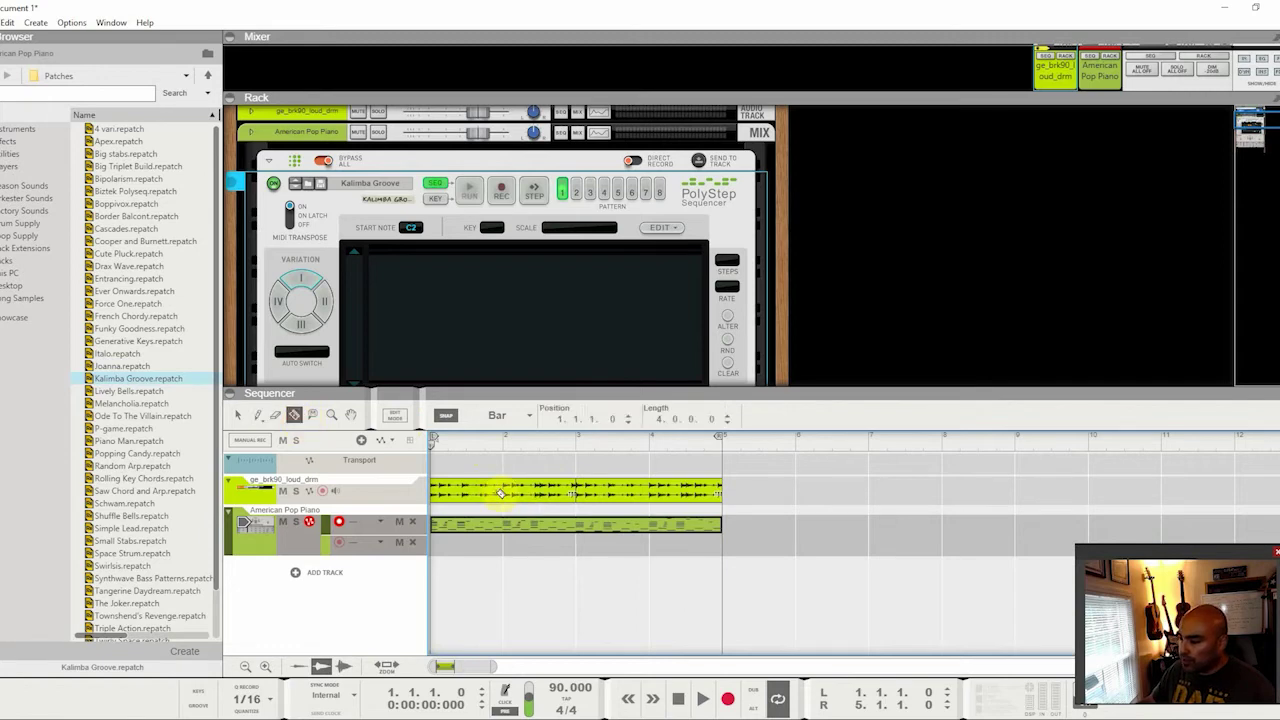
{"action": "left_click", "coordinate": [510, 502]}
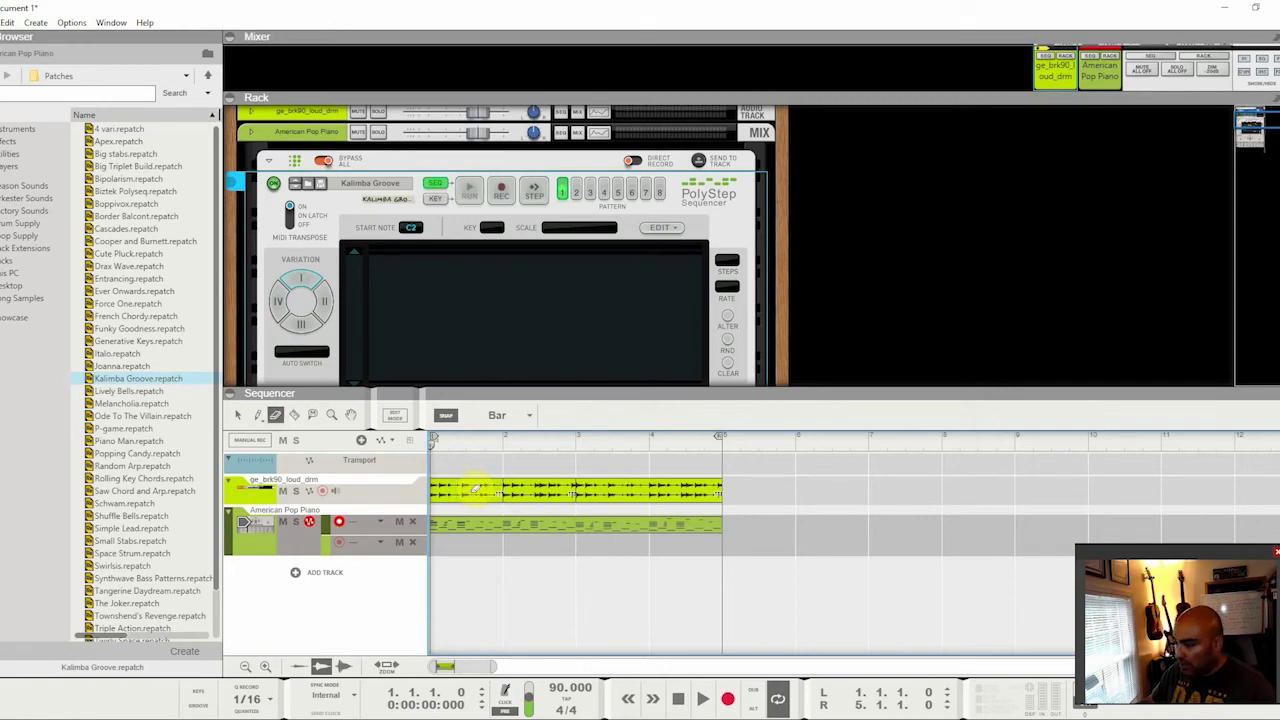
{"action": "left_click", "coordinate": [475, 489]}
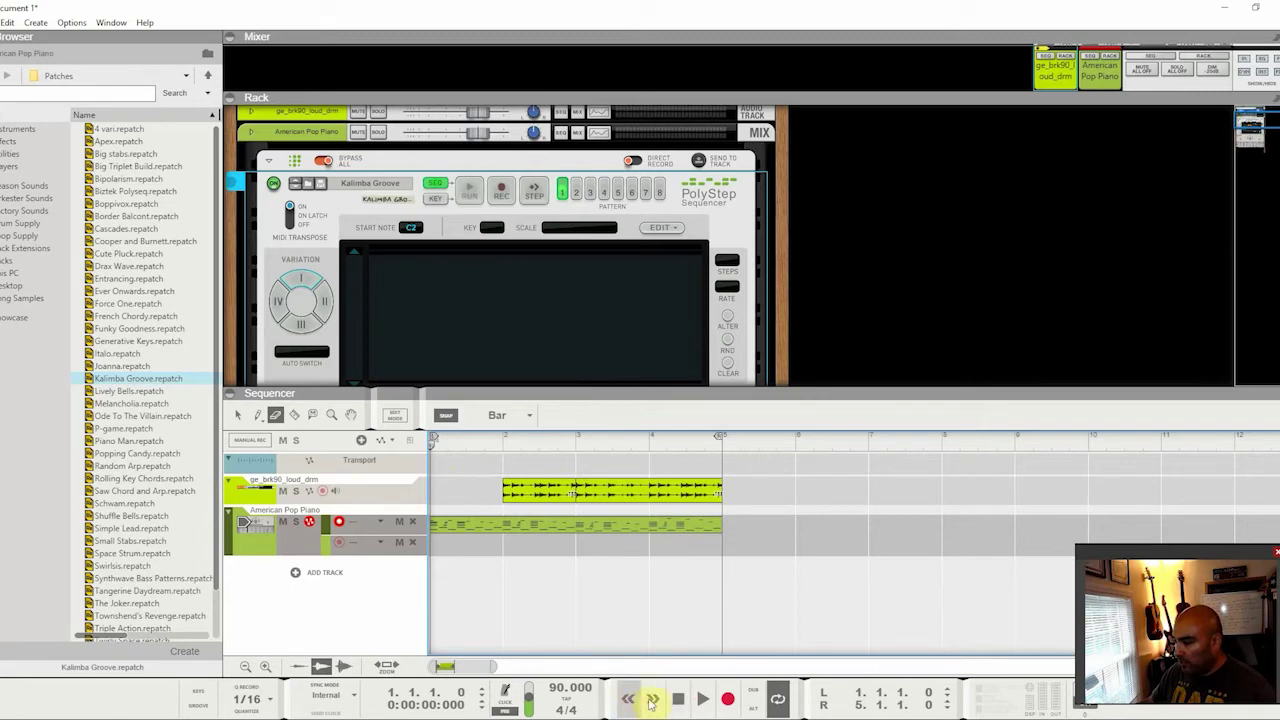
Play the arrangement with the drums entering at bar 2, and rewind to bar 1
{"action": "left_click", "coordinate": [701, 699]}
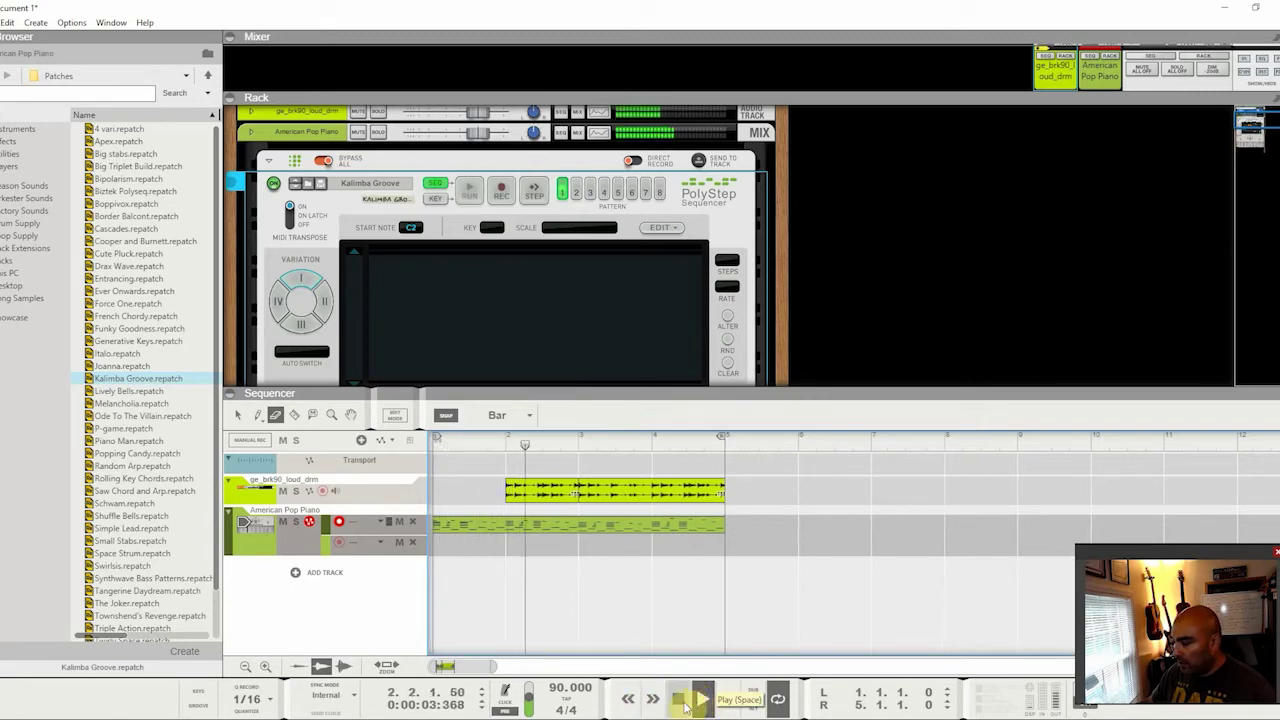
{"action": "left_click", "coordinate": [679, 703]}
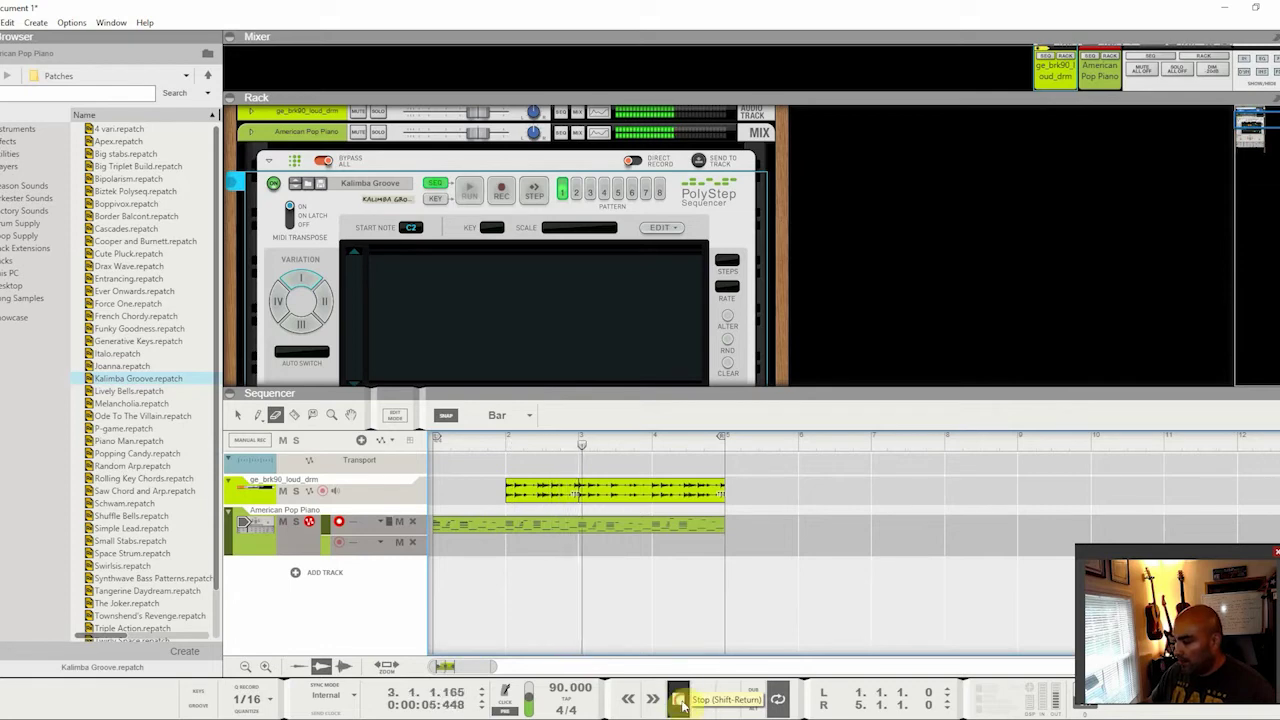
{"action": "left_click", "coordinate": [628, 699]}
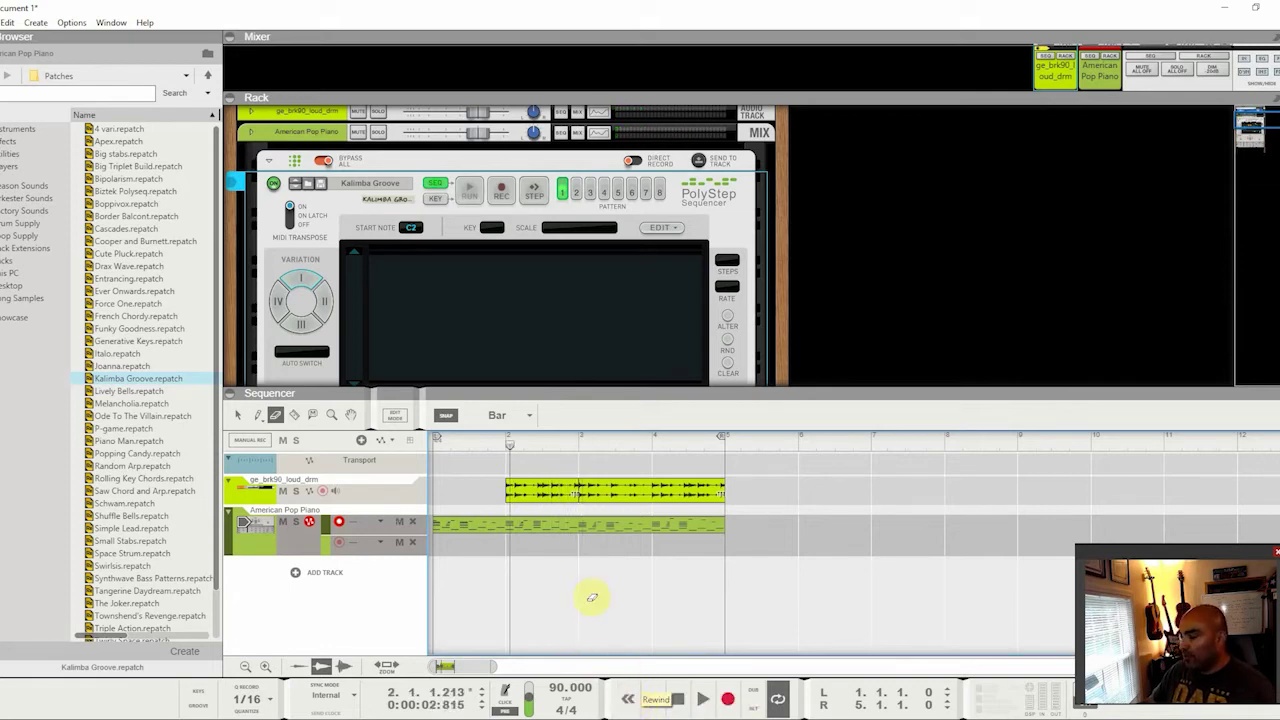
{"action": "left_click", "coordinate": [628, 699]}
{"action": "left_click", "coordinate": [628, 699]}
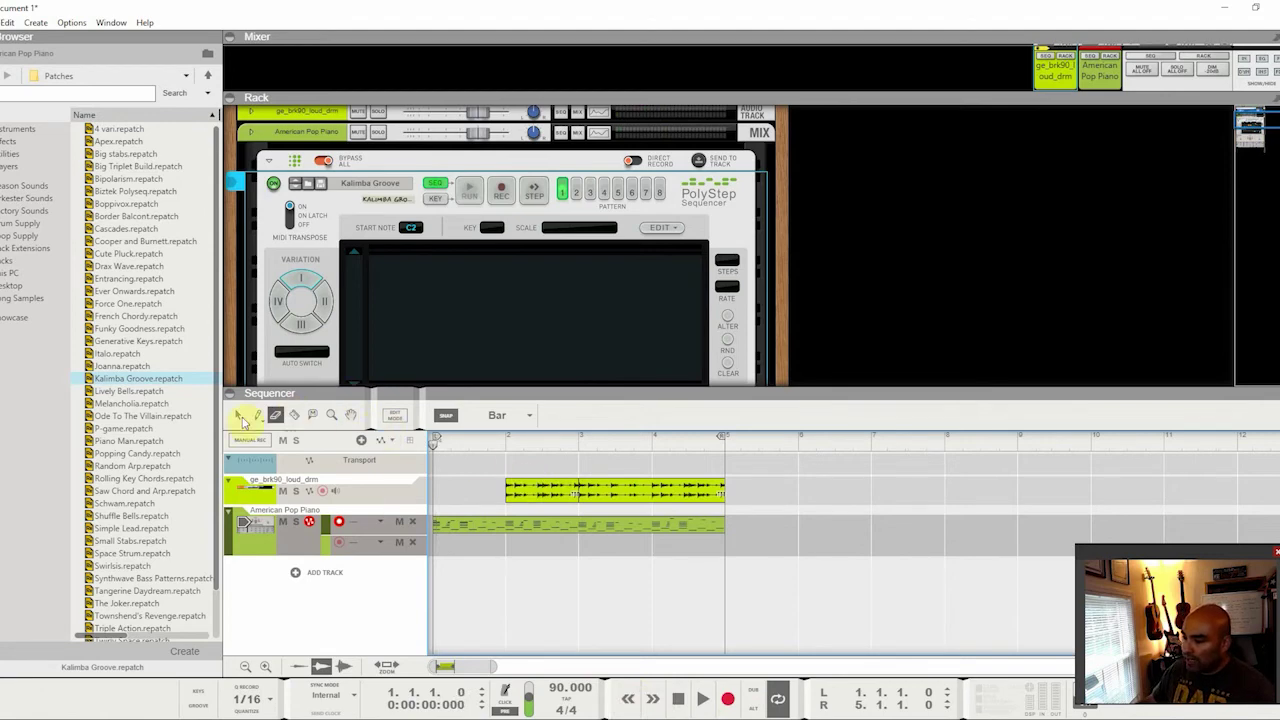
Try to split the ge_brk90_loud_drm clip within bar 2 using the Razor tool in the track's edit view
{"action": "left_click", "coordinate": [380, 497]}
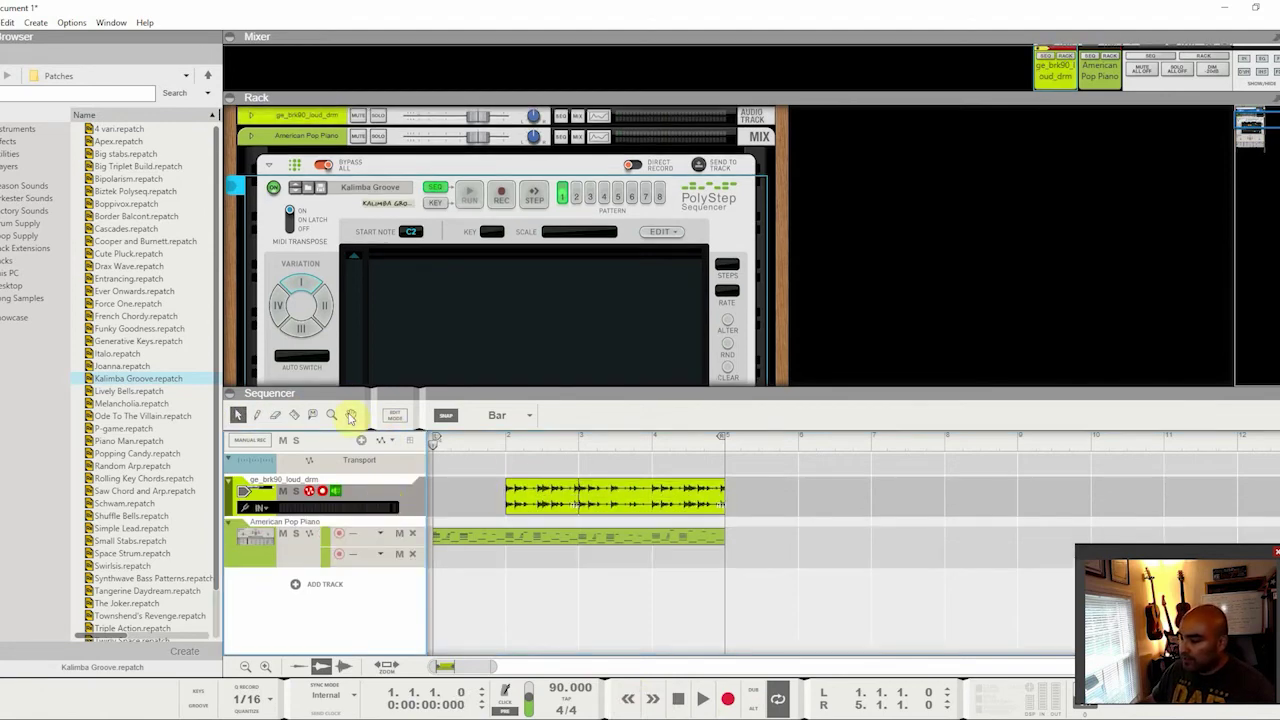
{"action": "left_click", "coordinate": [391, 417]}
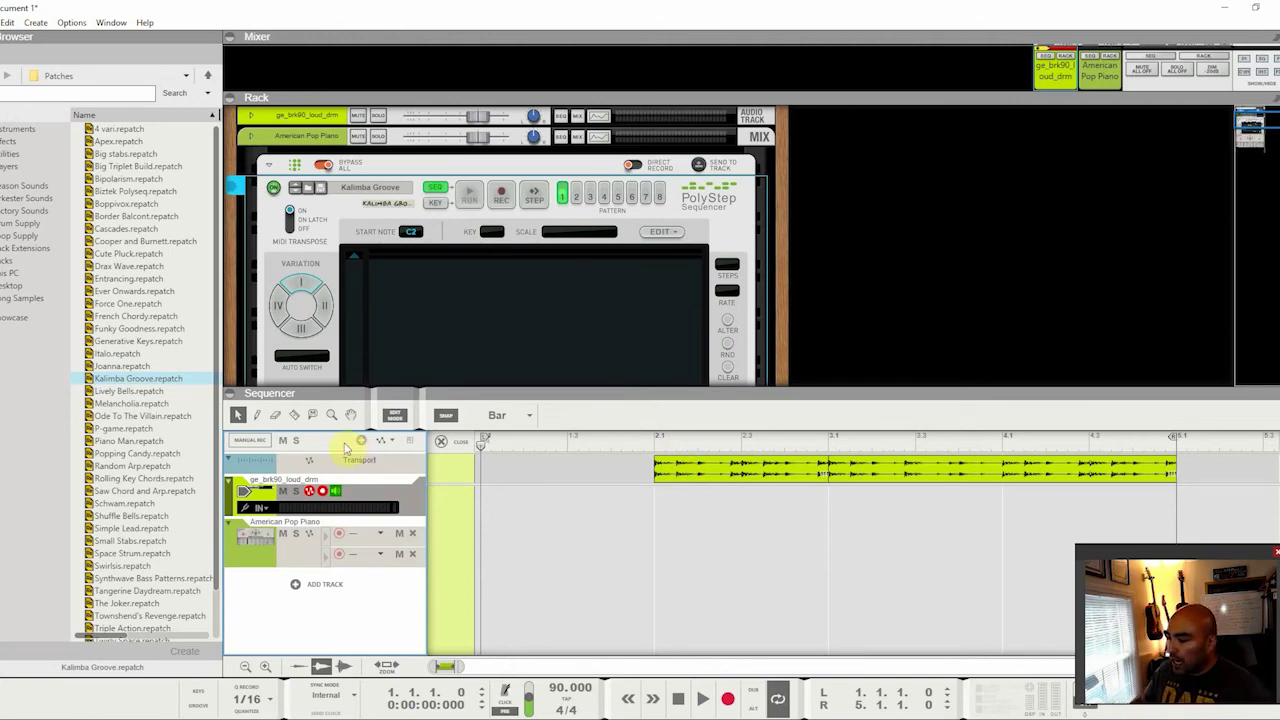
{"action": "left_click", "coordinate": [294, 414]}
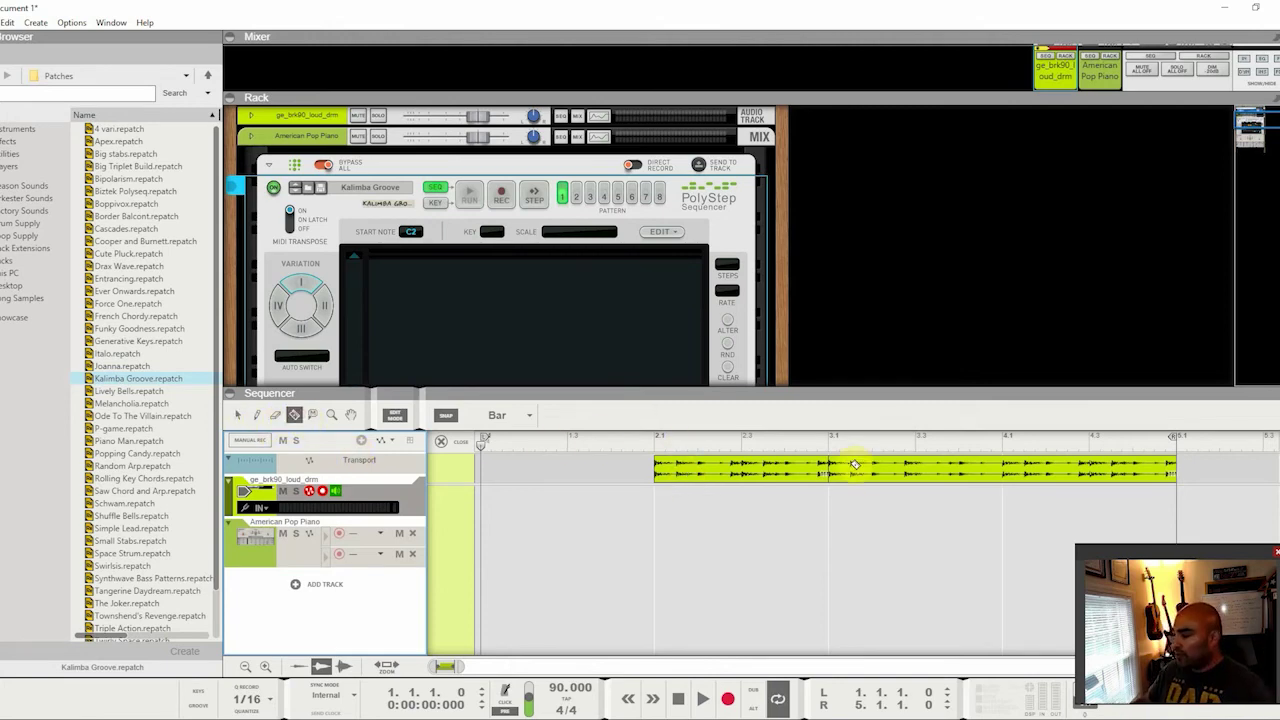
{"action": "left_click", "coordinate": [745, 460]}
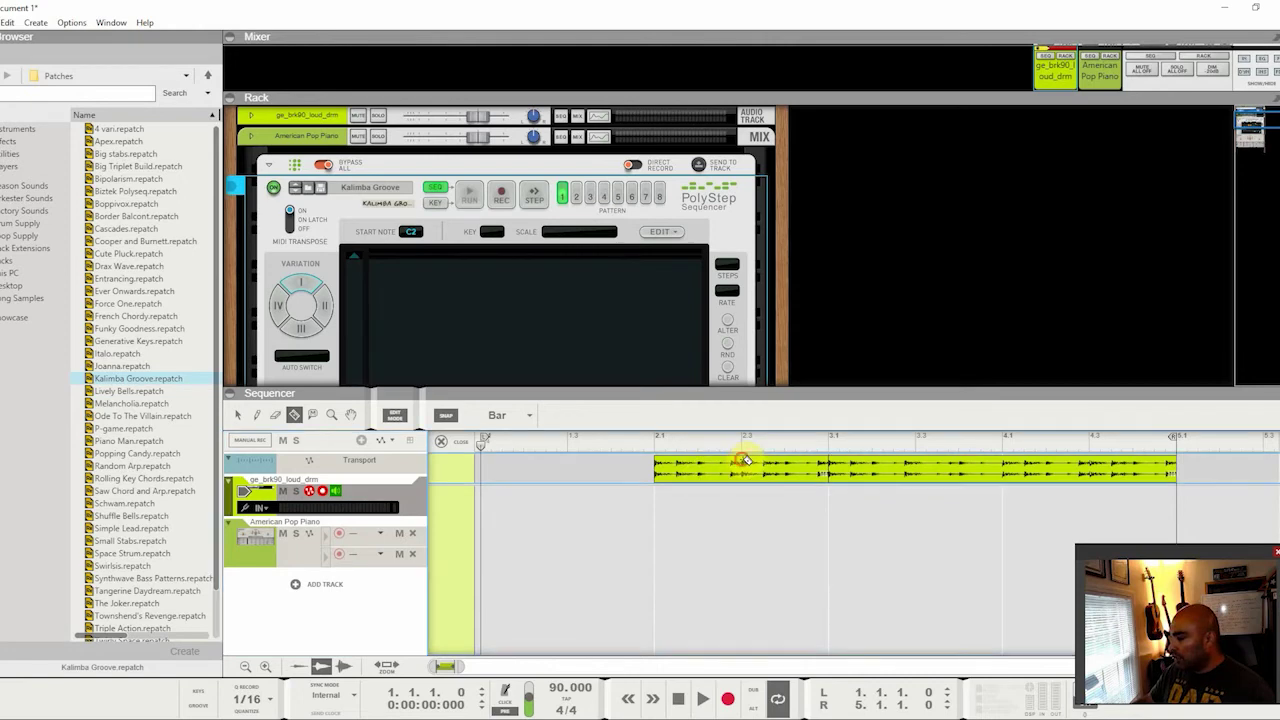
{"action": "left_click", "coordinate": [396, 415]}
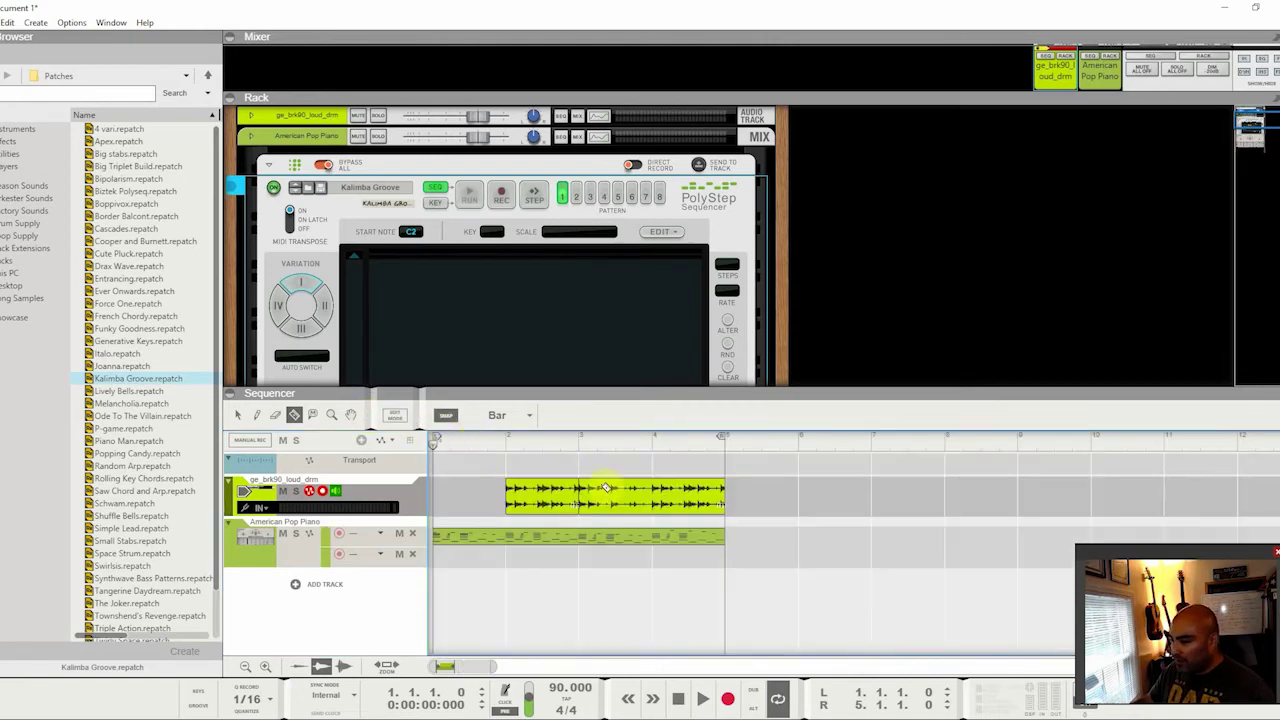
Erase the one-bar drum clip at bar 2 on the ge_brk90_loud_drm track
{"action": "left_click", "coordinate": [545, 498]}
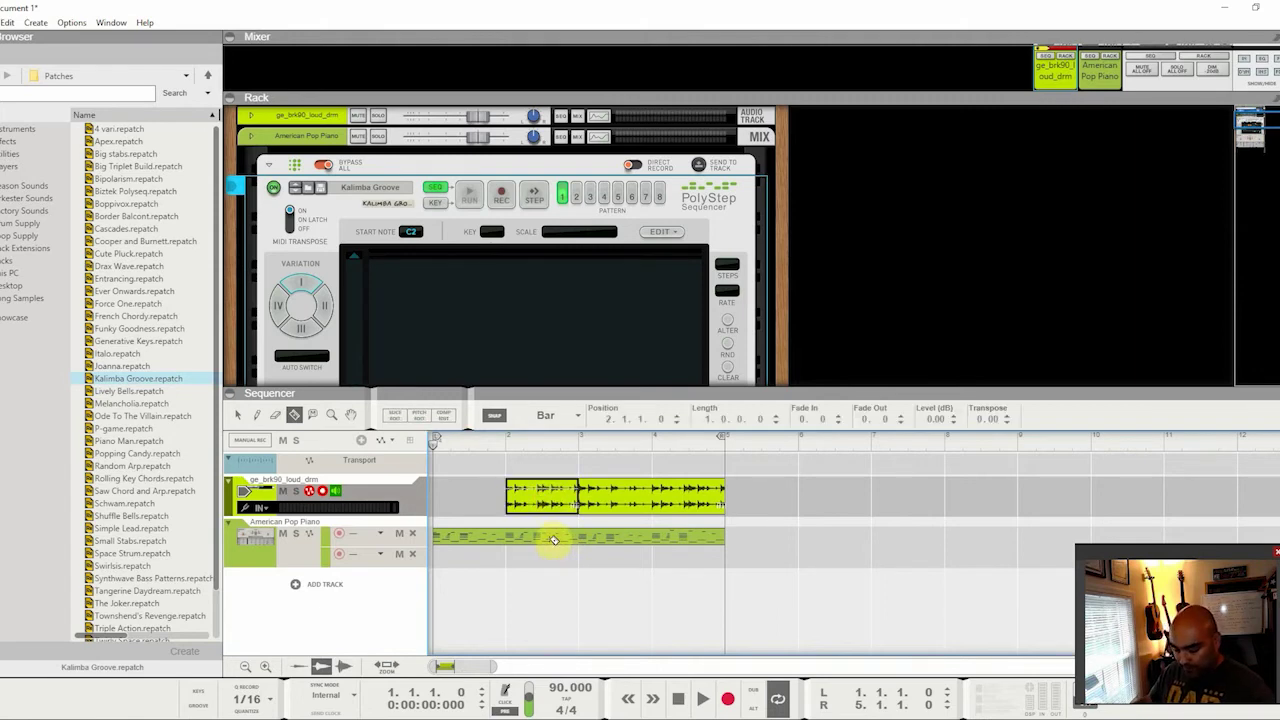
{"action": "key", "text": "e"}
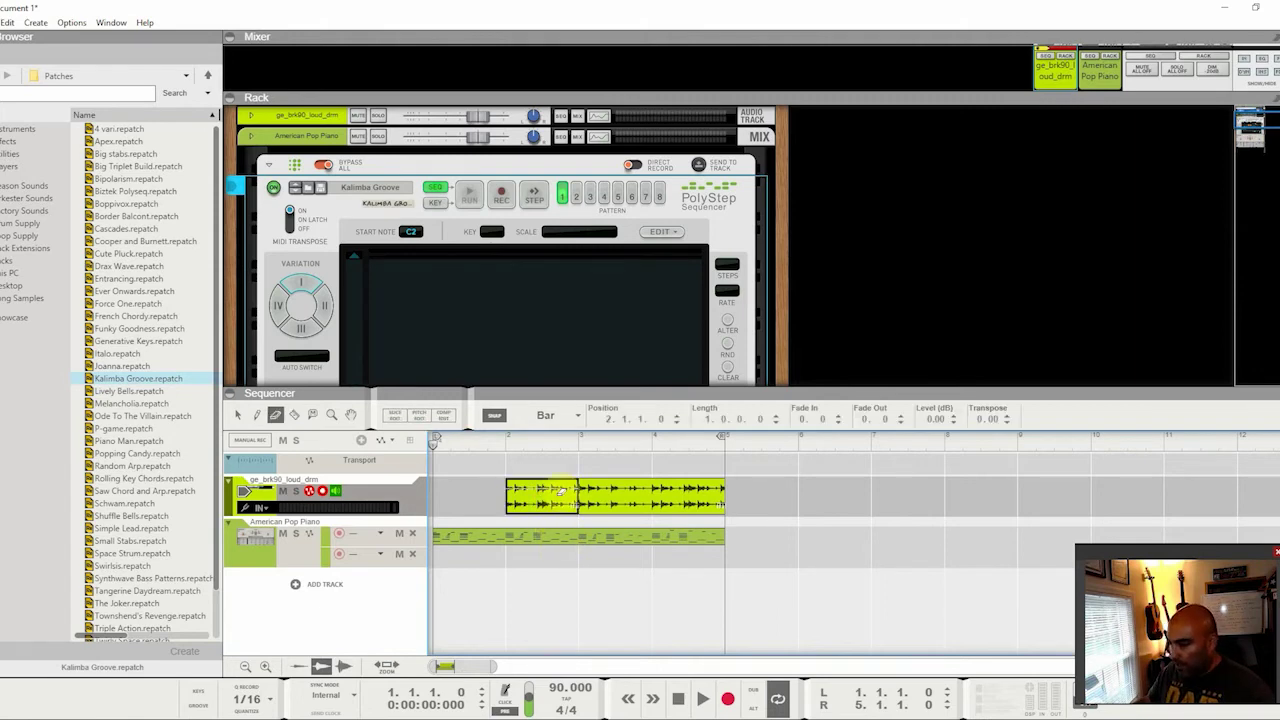
{"action": "left_click", "coordinate": [558, 495]}
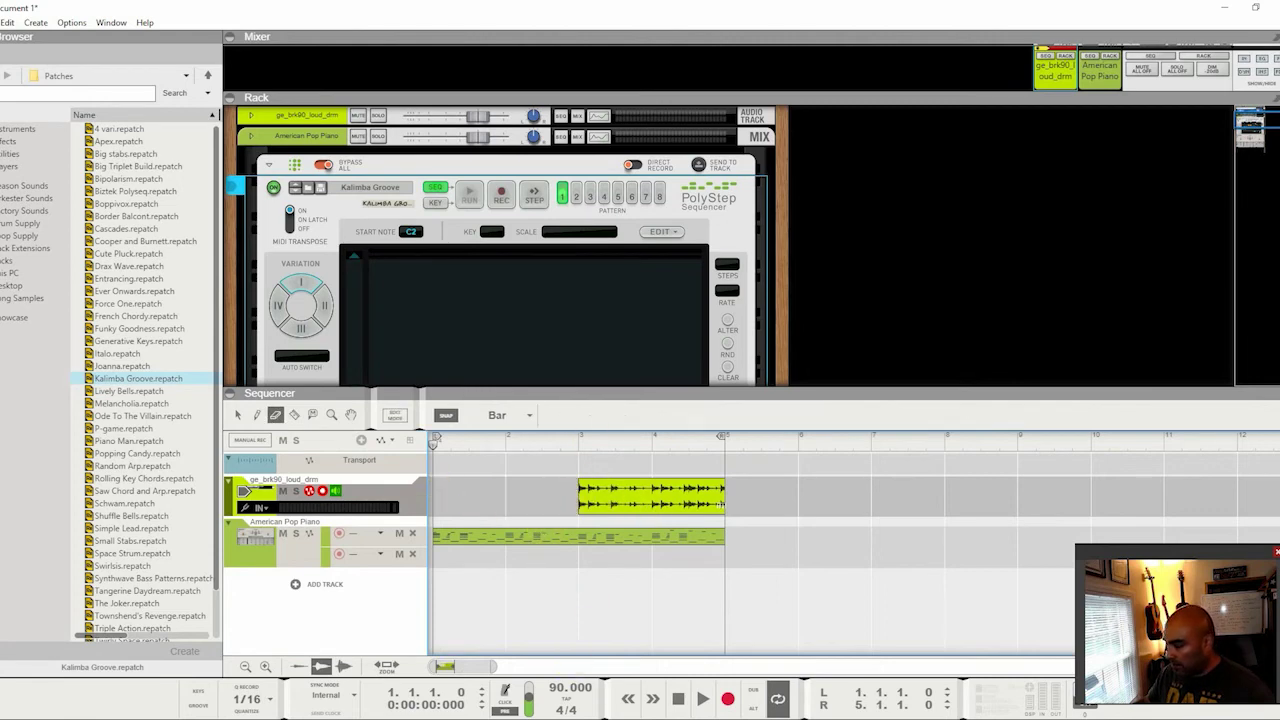
Briefly play the piano intro with the shortened drum part, and return the song position to bar 1
{"action": "left_click", "coordinate": [702, 699]}
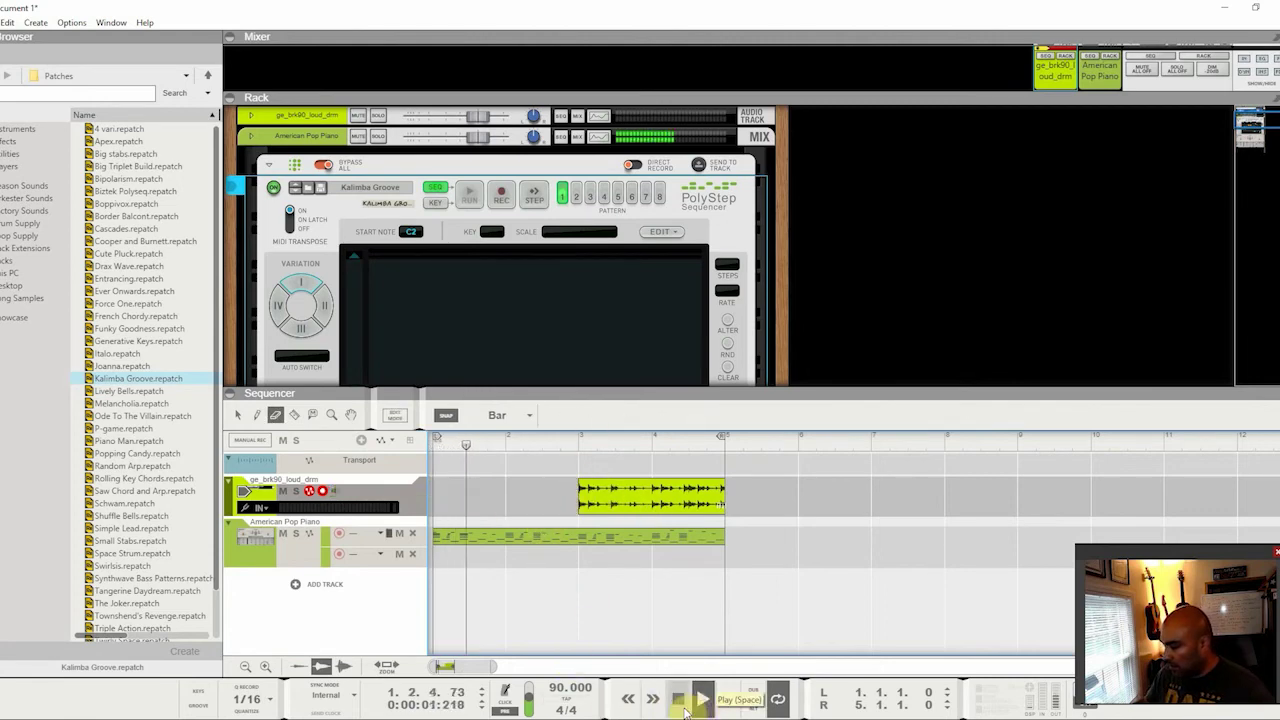
{"action": "left_click", "coordinate": [629, 700]}
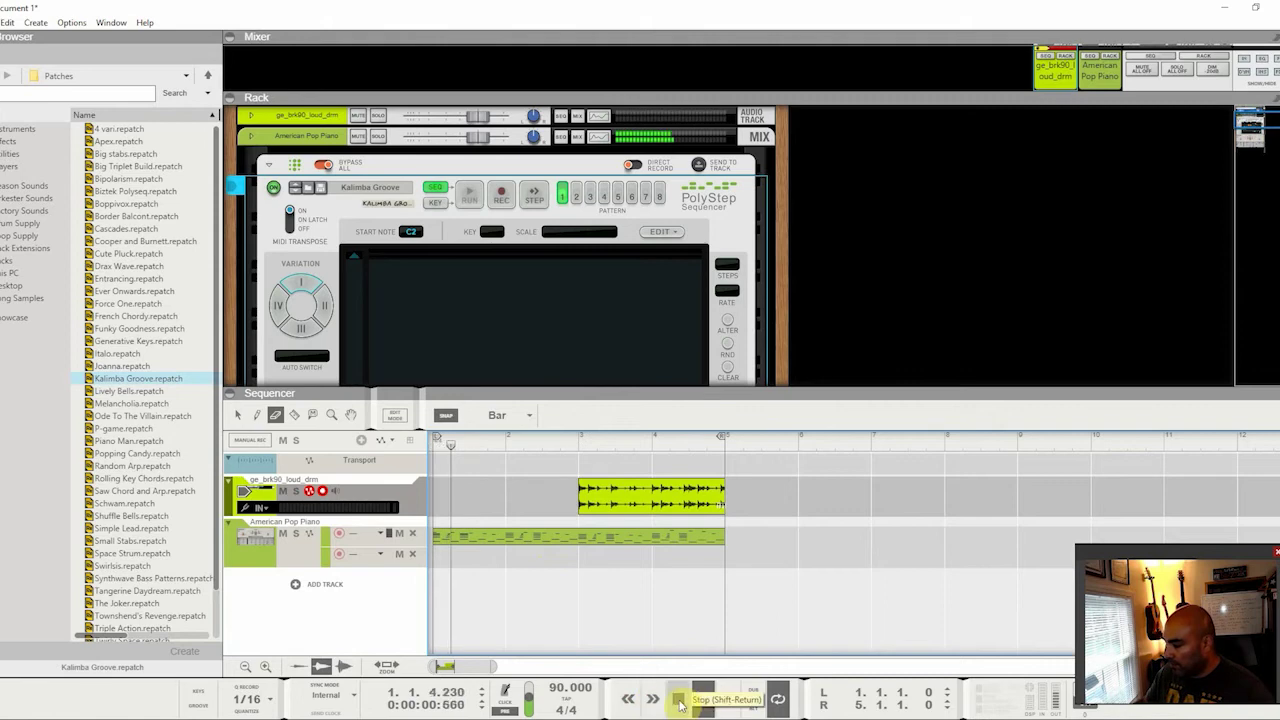
{"action": "left_click", "coordinate": [678, 700]}
{"action": "left_click", "coordinate": [634, 700]}
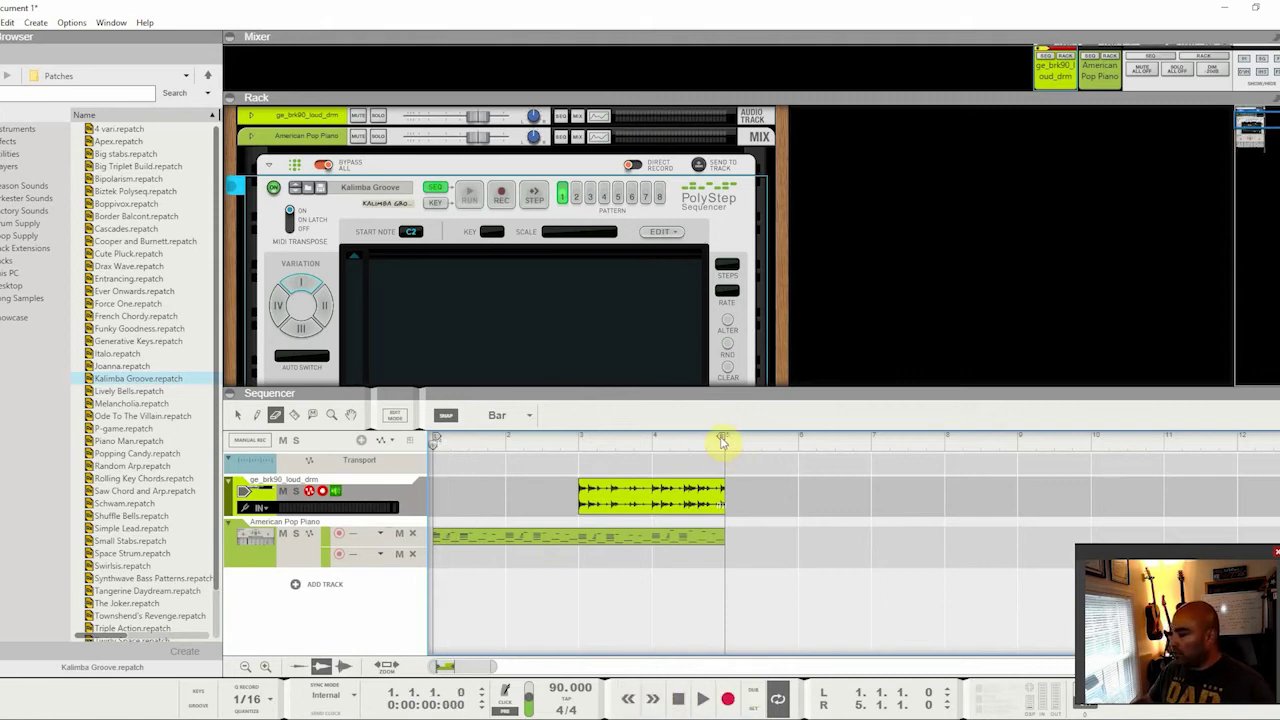
Extend the loop region by moving its right locator to bar 9
{"action": "left_click_drag", "start_coordinate": [722, 440], "coordinate": [994, 460]}
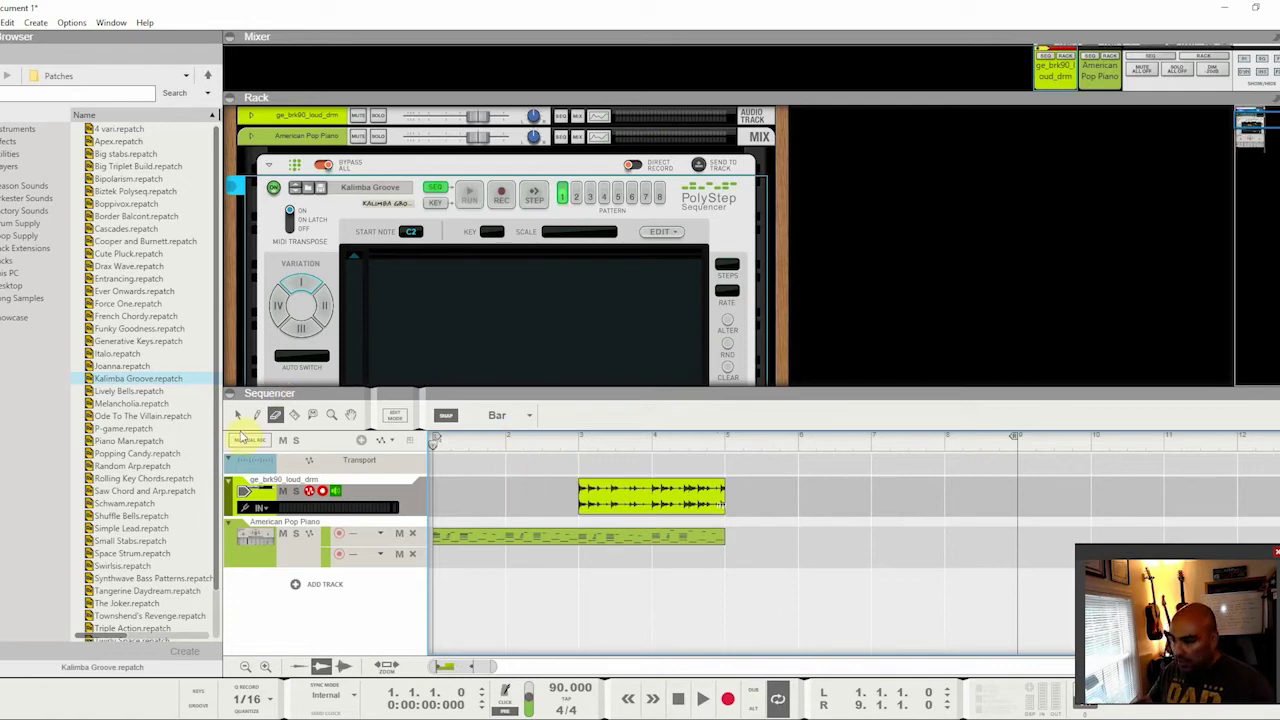
Copy the drum clip and the piano clip together and paste the copies directly after the originals, from bar 5 on
{"action": "key", "text": "q"}
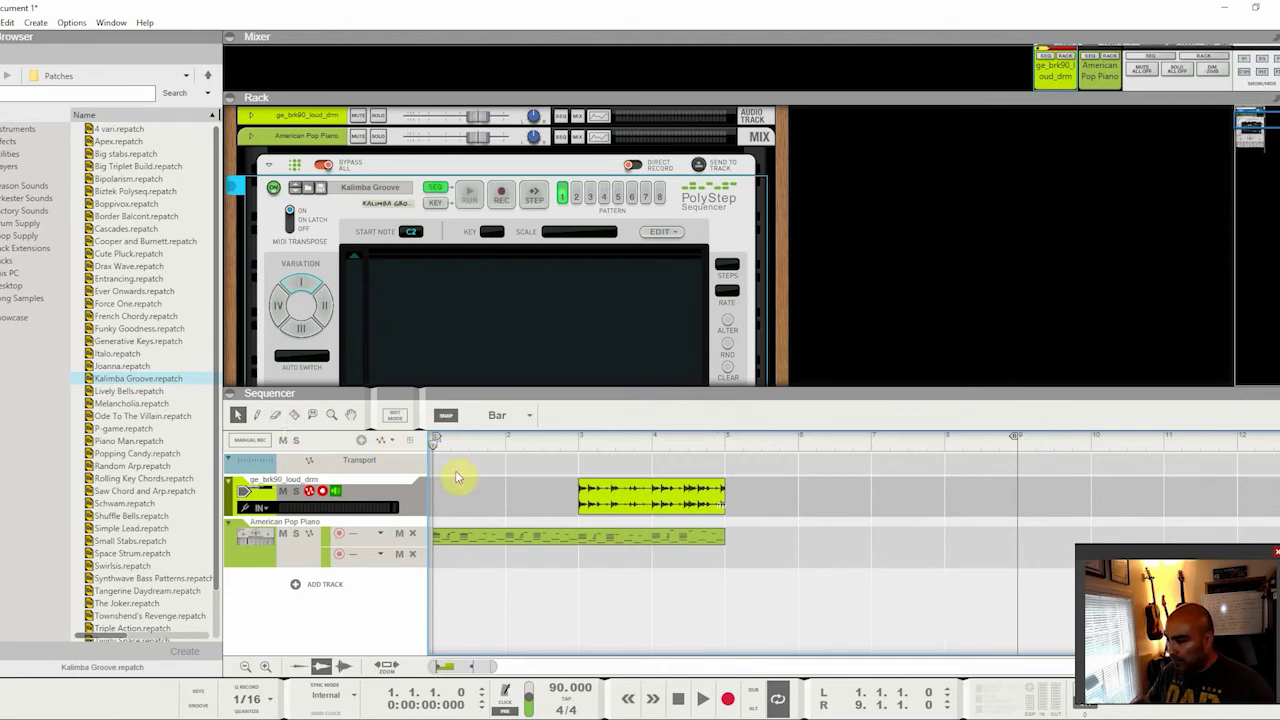
{"action": "left_click", "coordinate": [612, 484]}
{"action": "left_click", "coordinate": [590, 540], "text": "shift"}
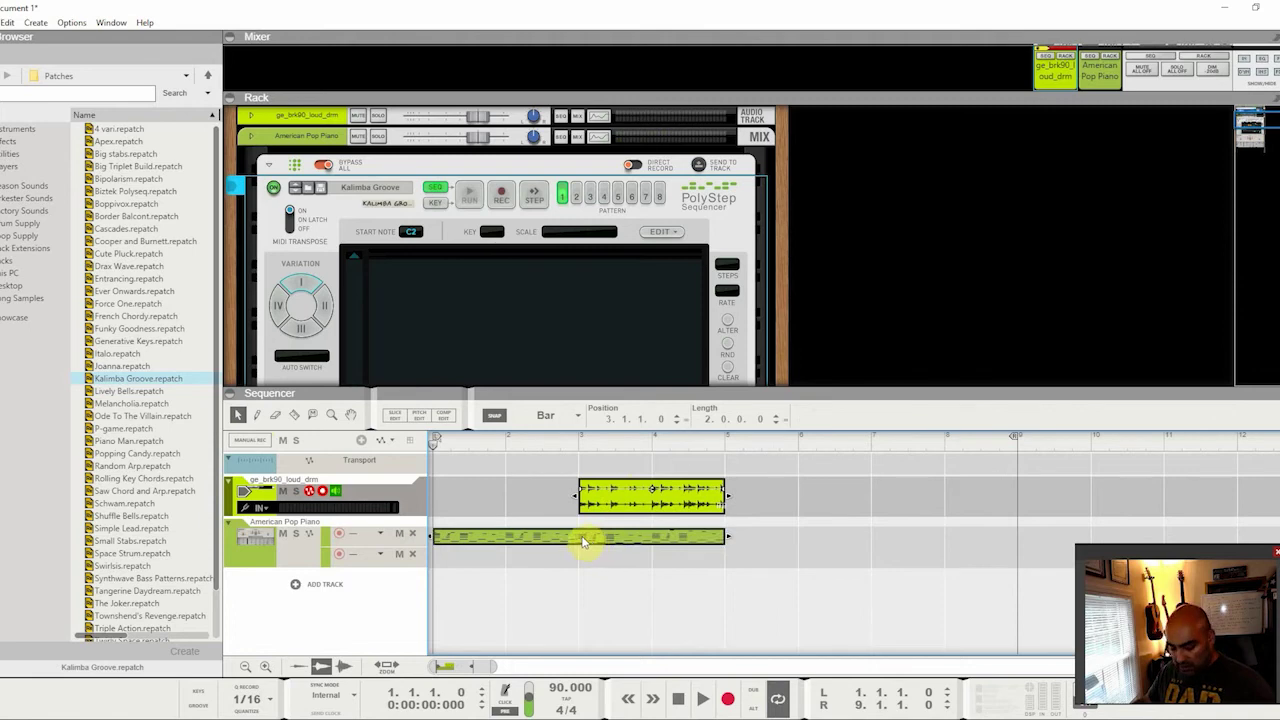
{"action": "key", "text": "ctrl+c"}
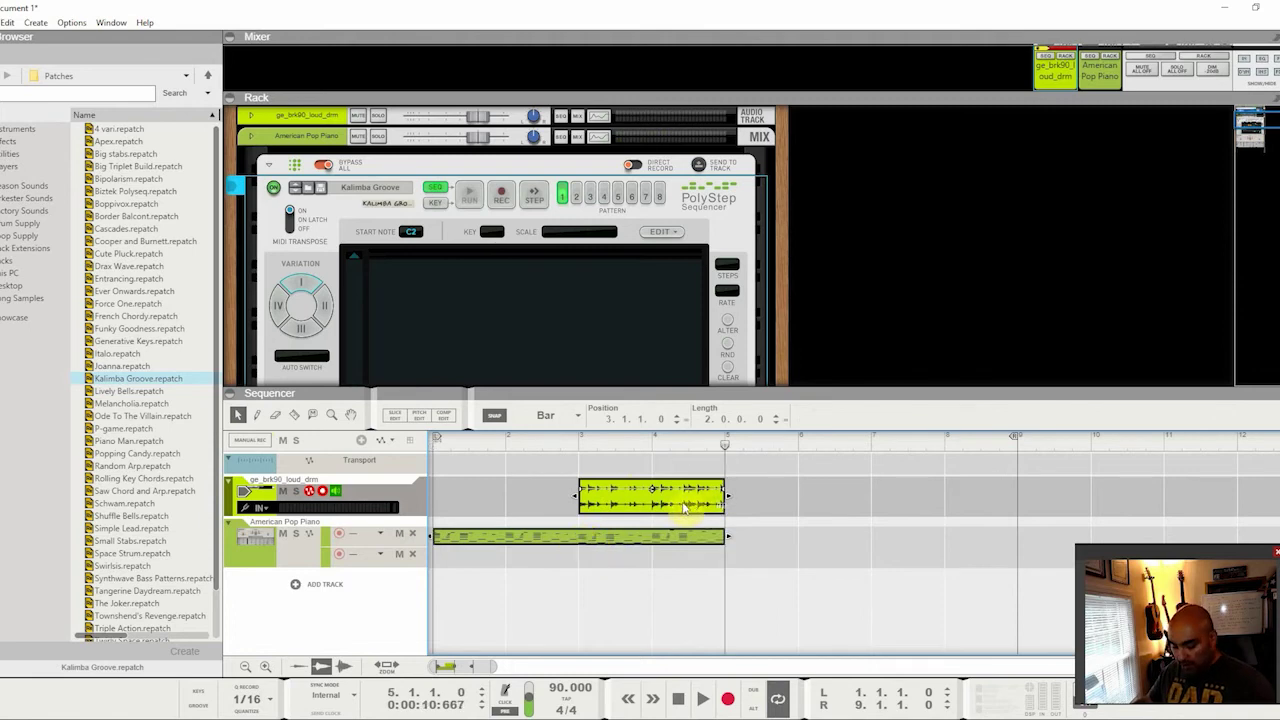
{"action": "key", "text": "ctrl+v"}
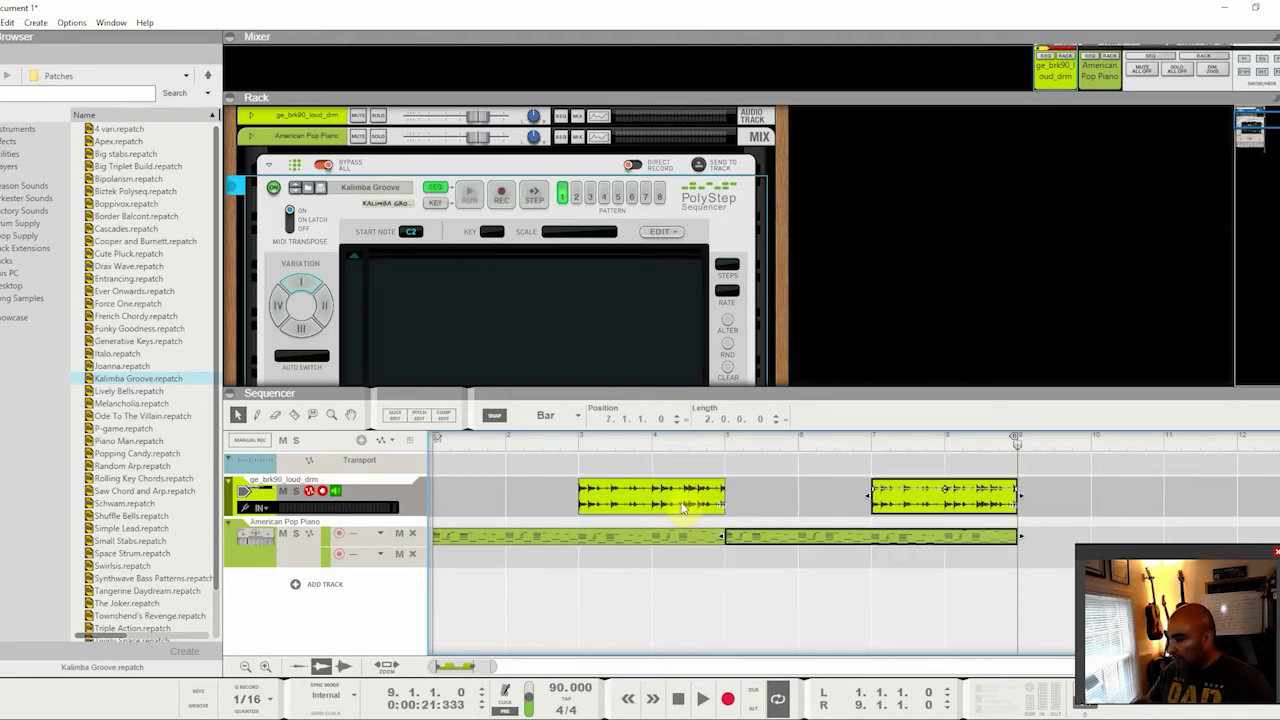
Paste an additional two-bar drum clip at bar 5 to fill the gap on the ge_brk90_loud_drm track
{"action": "left_click", "coordinate": [882, 492]}
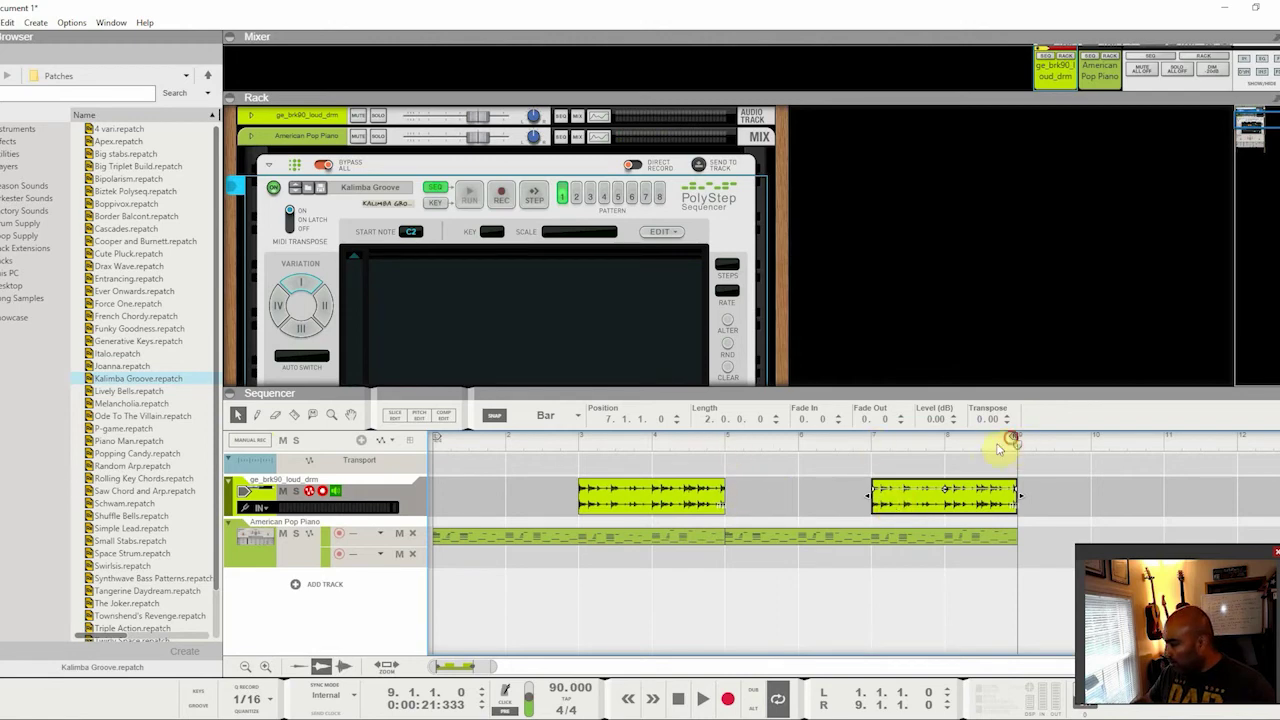
{"action": "mouse_move", "coordinate": [1013, 438]}
{"action": "left_mouse_down"}
{"action": "mouse_move", "coordinate": [971, 463]}
{"action": "mouse_move", "coordinate": [724, 462]}
{"action": "left_mouse_up"}
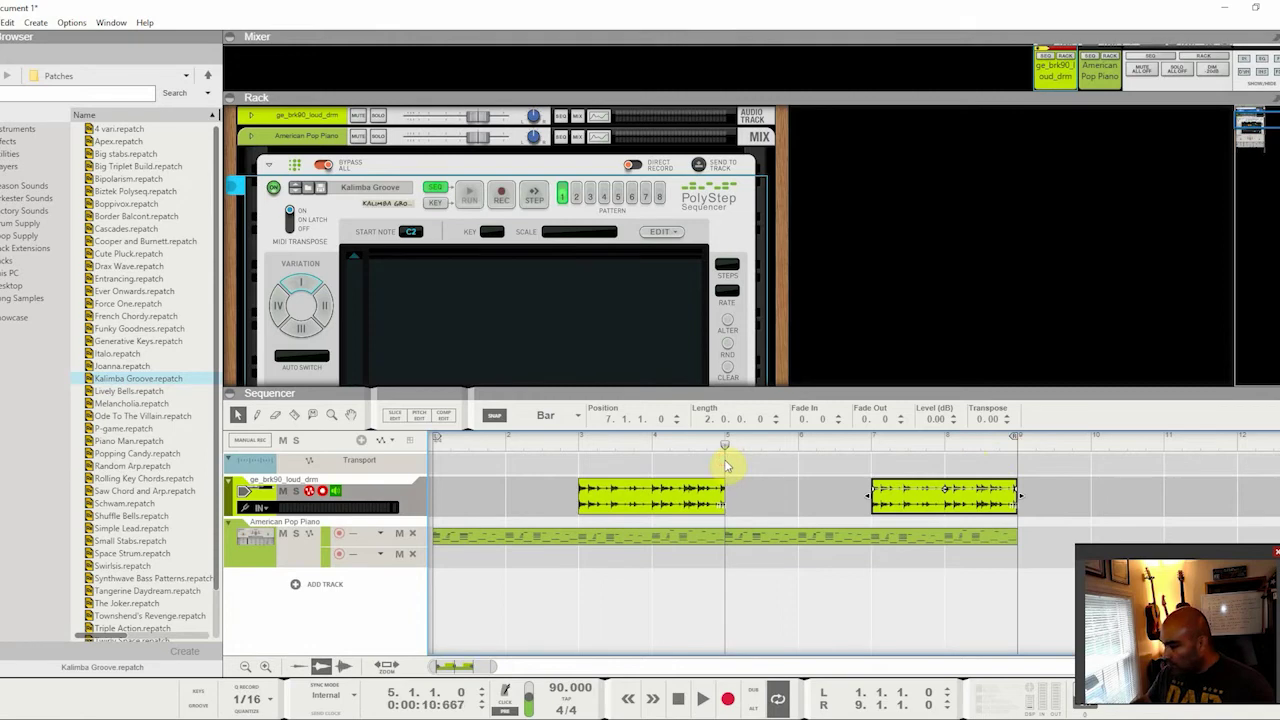
{"action": "key", "text": "ctrl+v"}
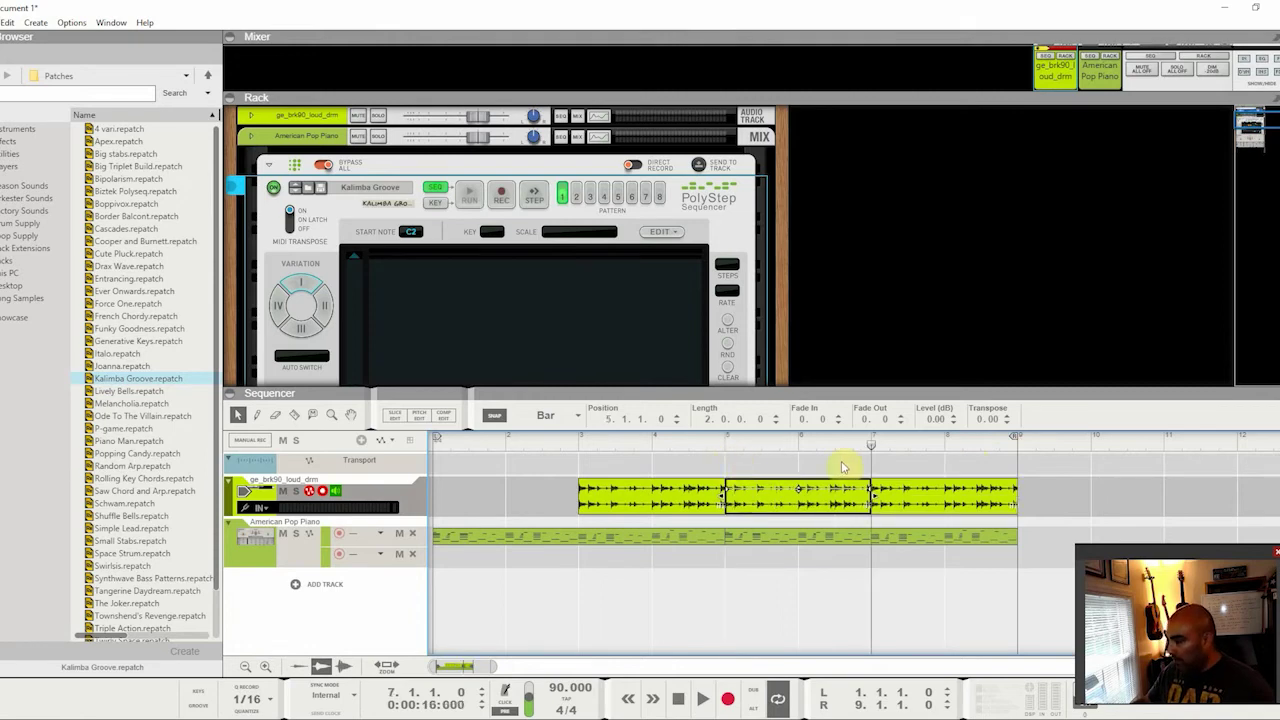
Play the extended arrangement from bar 1 into bar 8
{"action": "left_click_drag", "start_coordinate": [866, 448], "coordinate": [425, 450]}
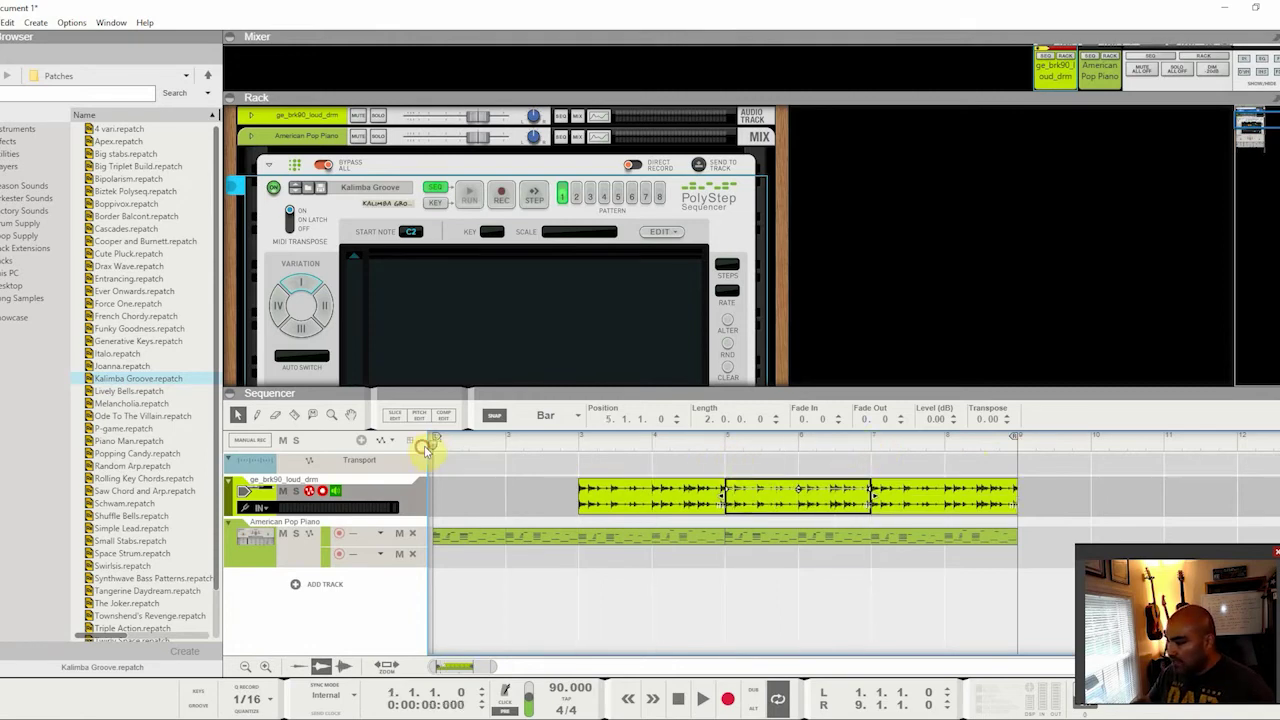
{"action": "key", "text": "space"}
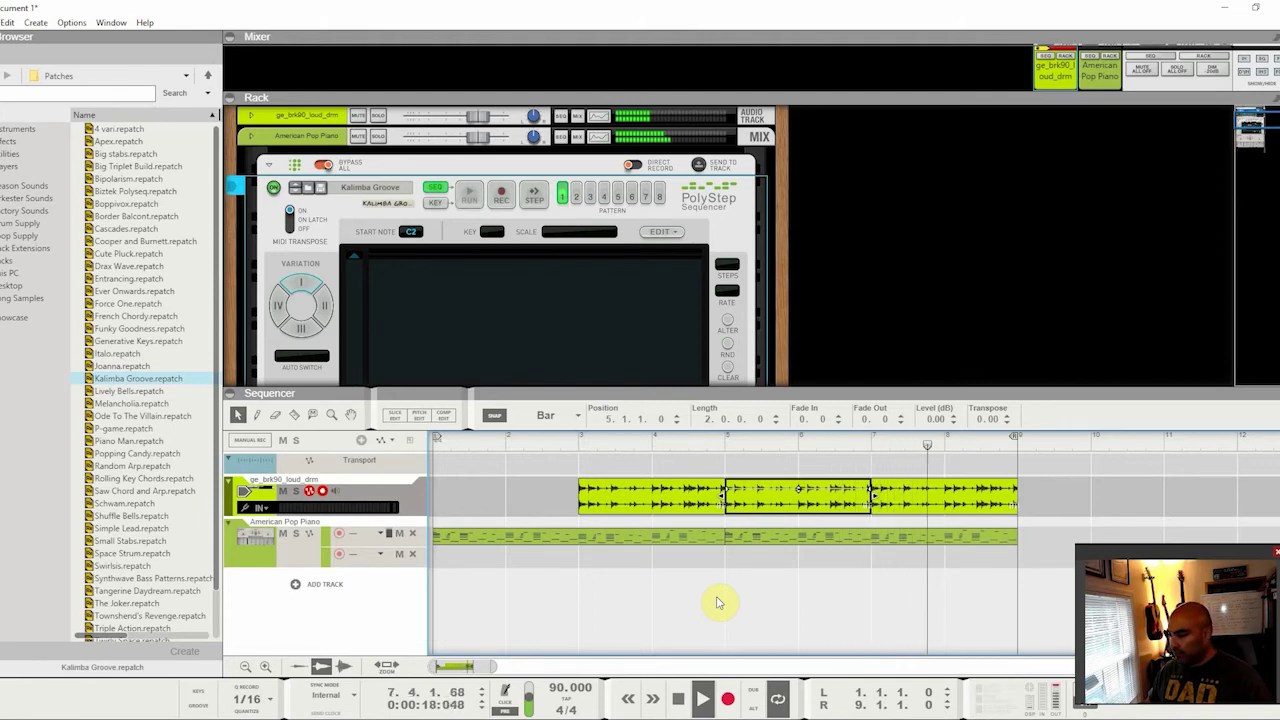
{"action": "key", "text": "space"}
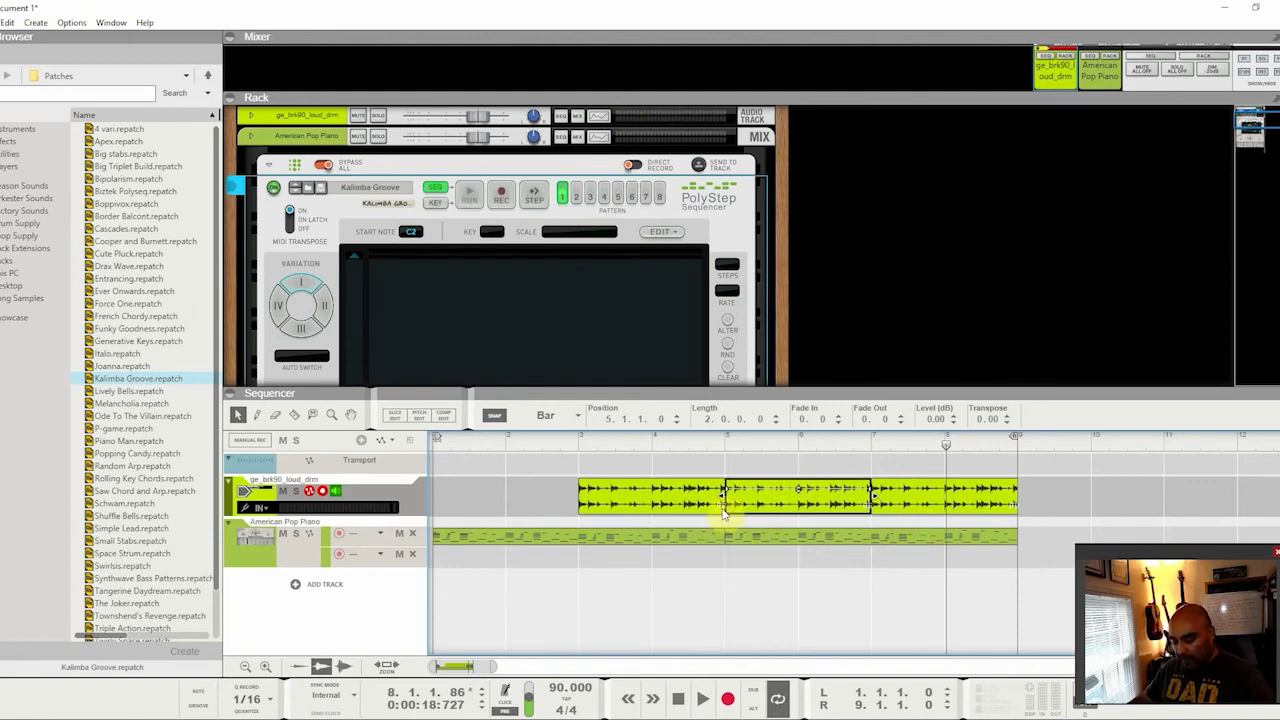
Split the last drum clip at bar 8 with the Razor tool and erase its one-bar piece at bar 7
{"action": "key", "text": "r"}
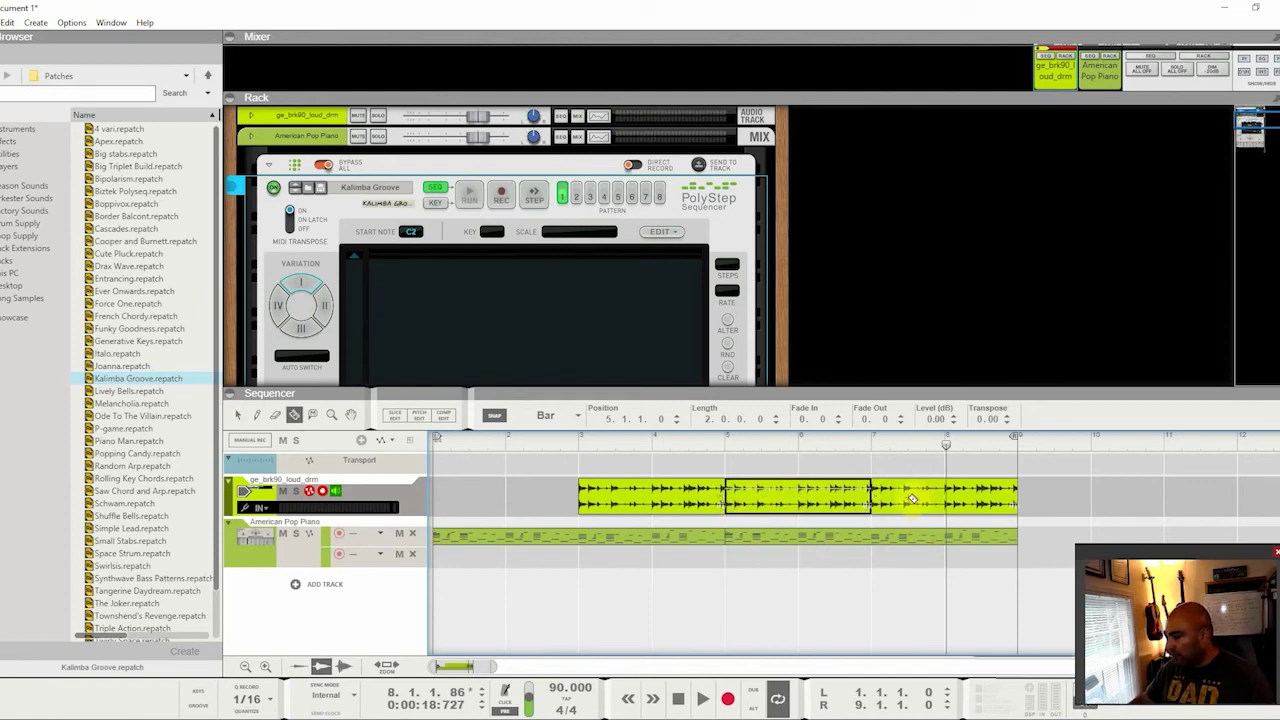
{"action": "left_click", "coordinate": [955, 501]}
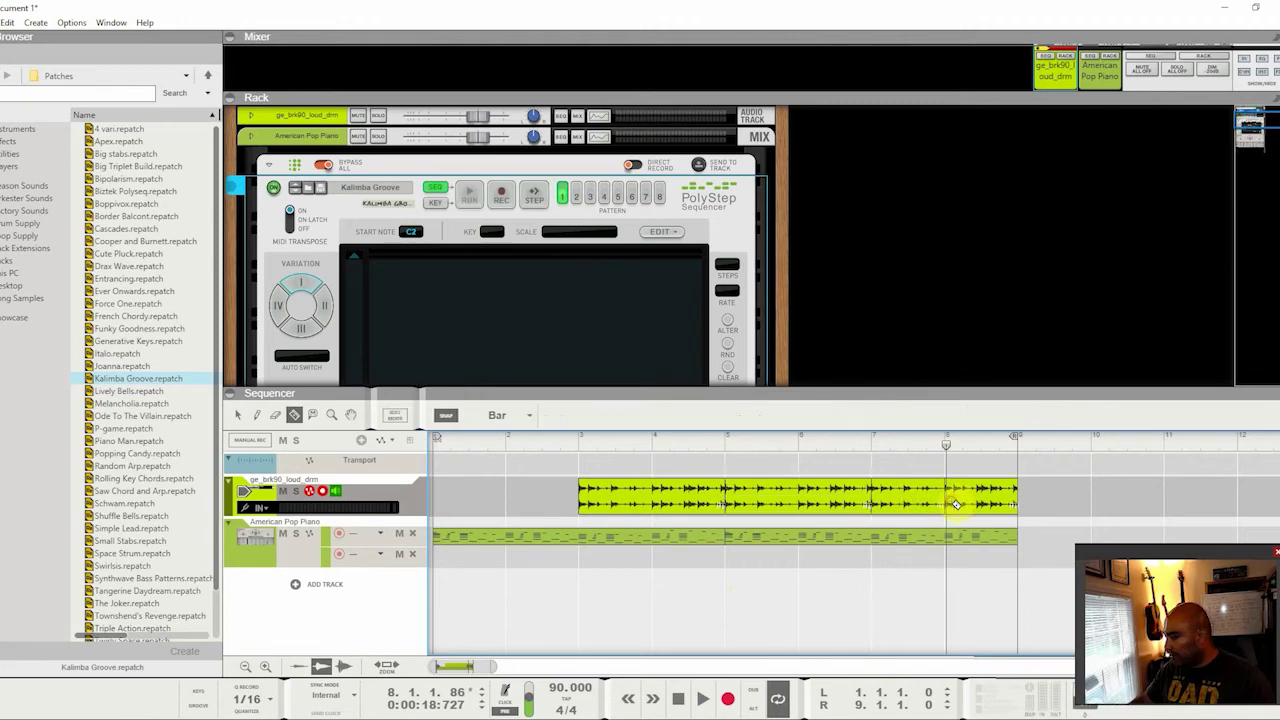
{"action": "left_click", "coordinate": [904, 490]}
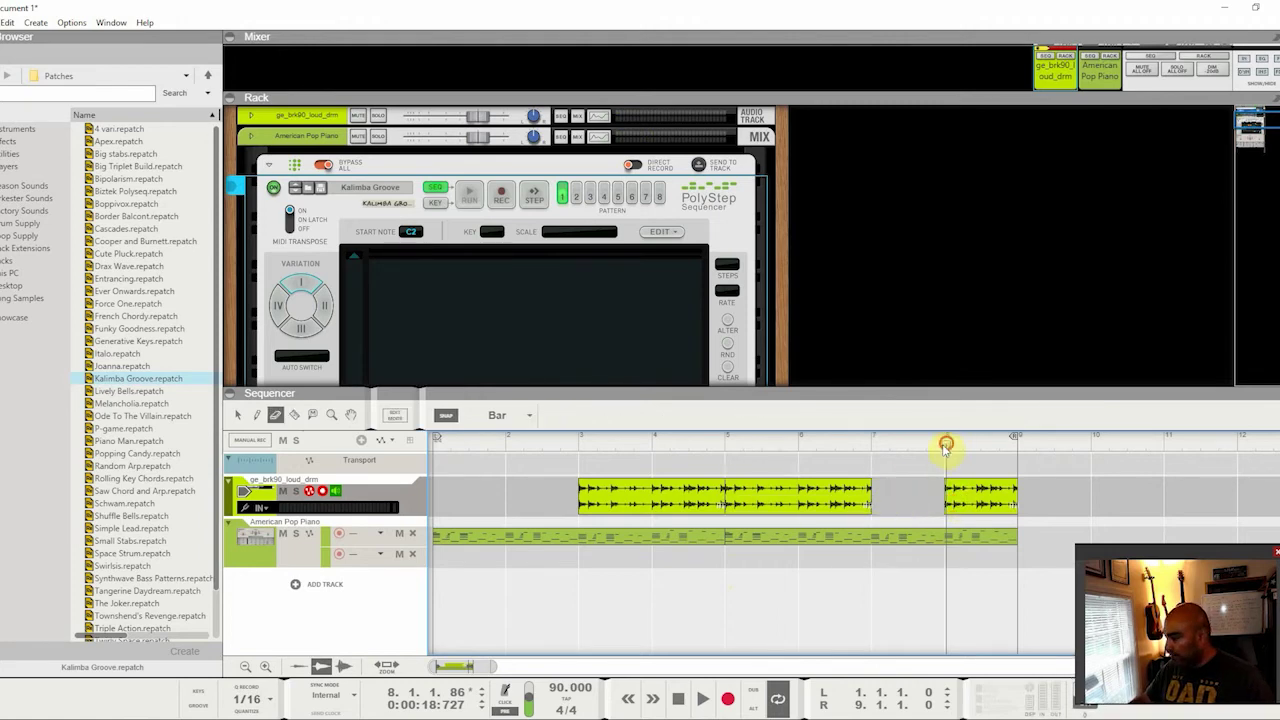
Play the arrangement from around bar 6 through the drum break and back around to the loop start
{"action": "left_click_drag", "start_coordinate": [946, 446], "coordinate": [813, 456]}
{"action": "key", "text": "space"}
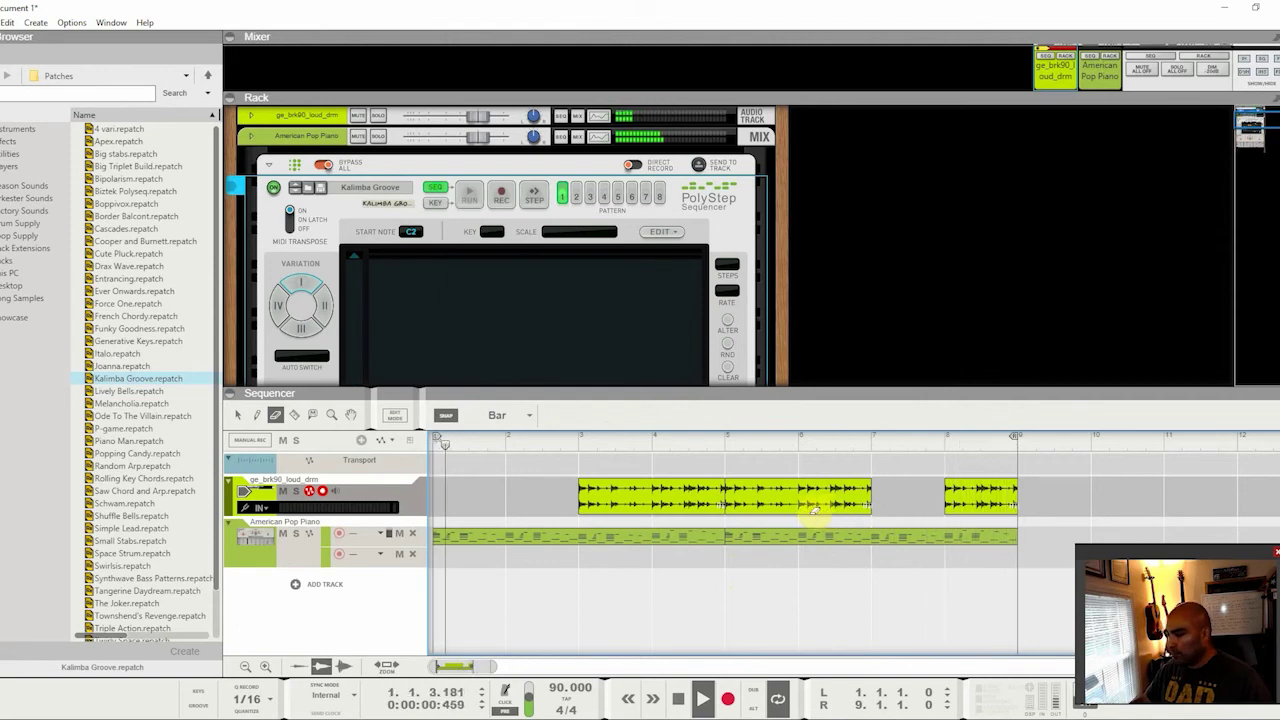
{"action": "key", "text": "space"}
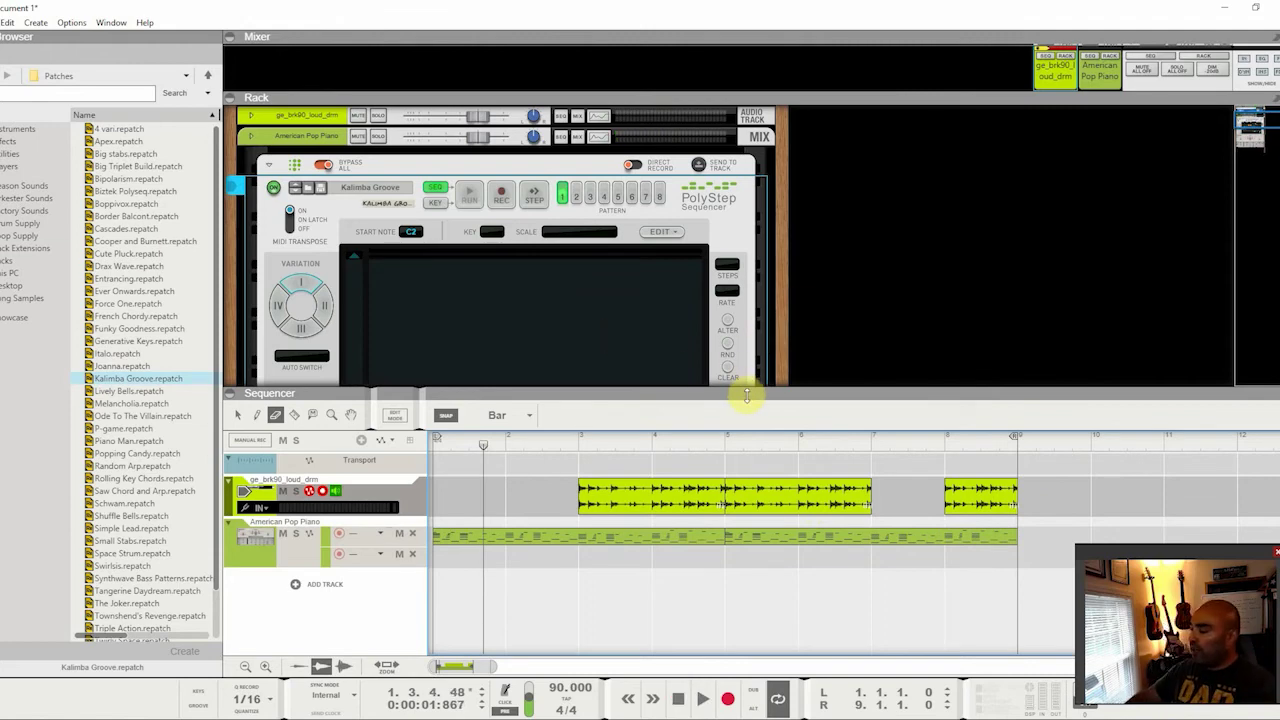
Enlarge the mixer area by shrinking the sequencer and collapsing the rack beneath it
{"action": "left_click_drag", "start_coordinate": [1009, 92], "coordinate": [994, 290]}
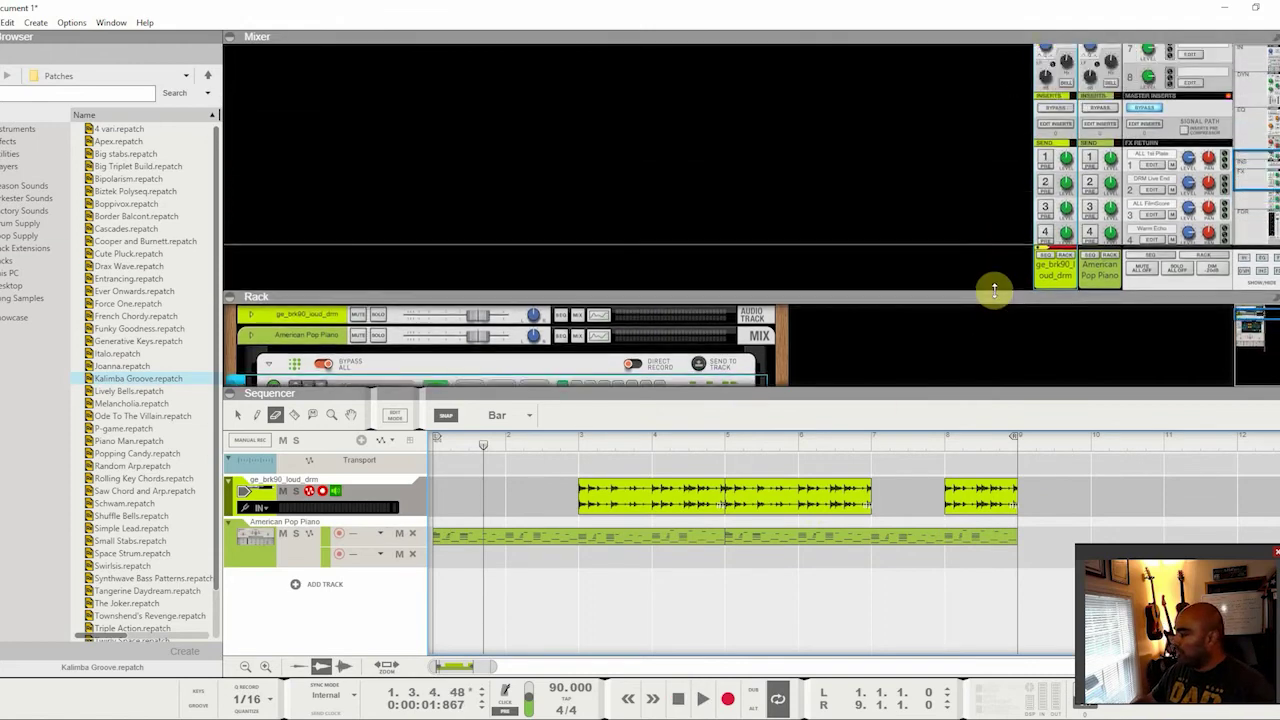
{"action": "left_click_drag", "start_coordinate": [1023, 392], "coordinate": [1011, 502]}
{"action": "left_click_drag", "start_coordinate": [997, 282], "coordinate": [987, 474]}
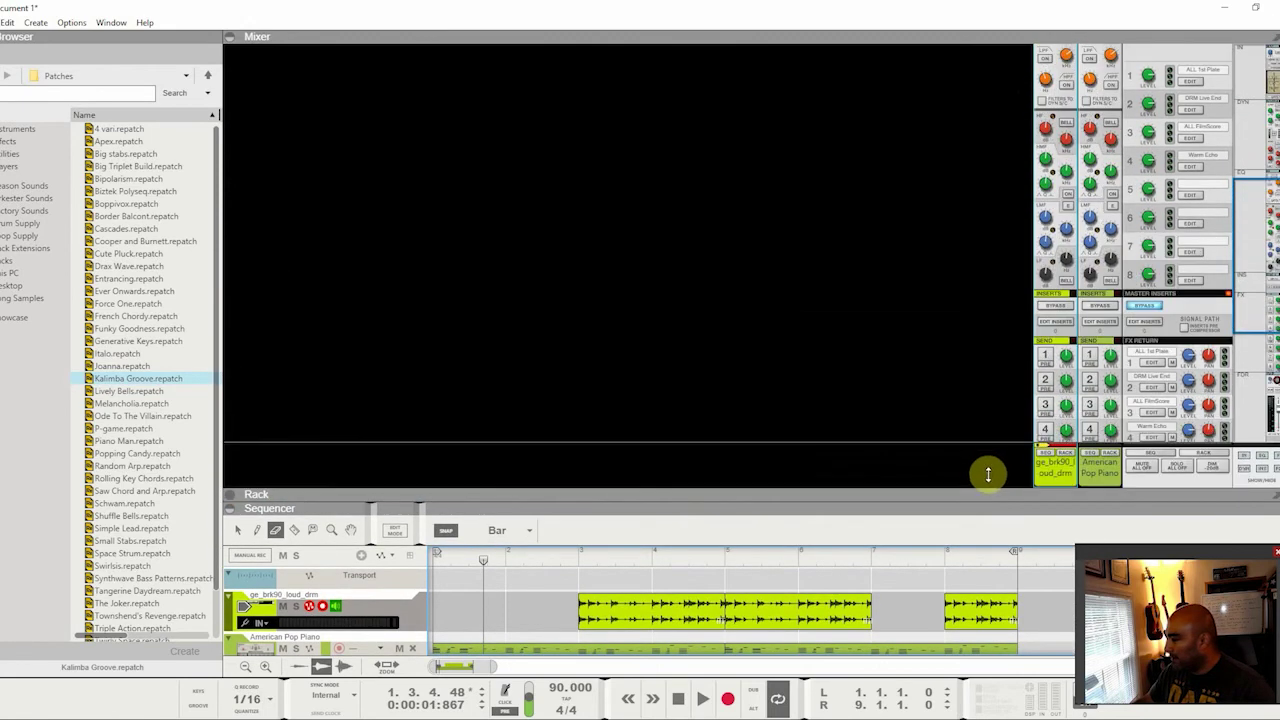
Rename the ge_brk90_loud_drm mixer channel to Beat and the American Pop Piano channel to Piano
{"action": "double_click", "coordinate": [1046, 477]}
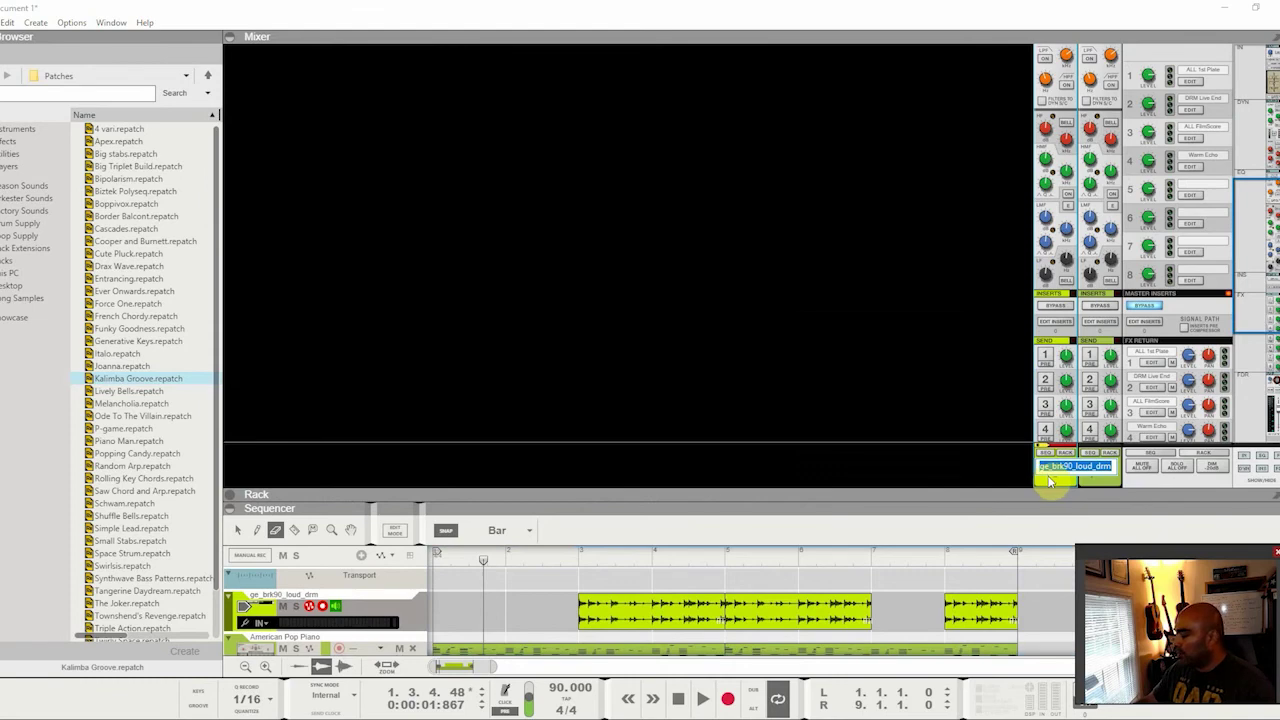
{"action": "type", "text": "Beat"}
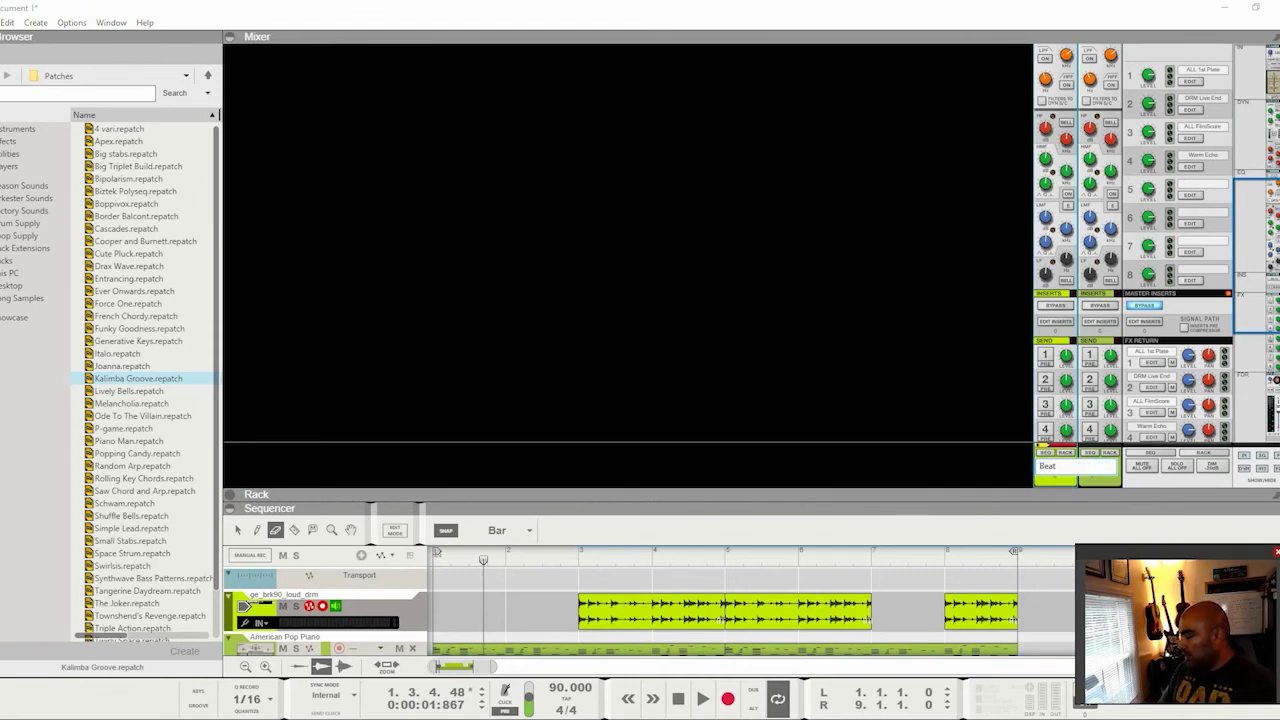
{"action": "key", "text": "Return"}
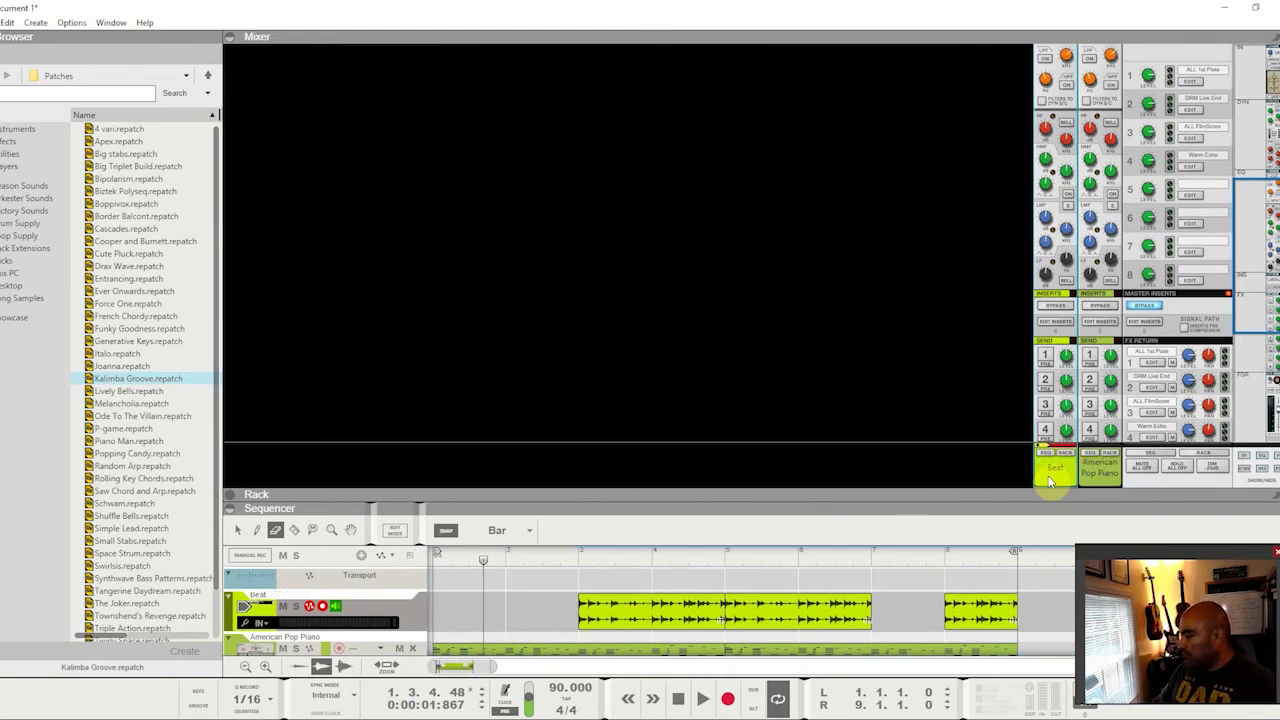
{"action": "double_click", "coordinate": [1112, 467]}
{"action": "left_click", "coordinate": [1133, 476]}
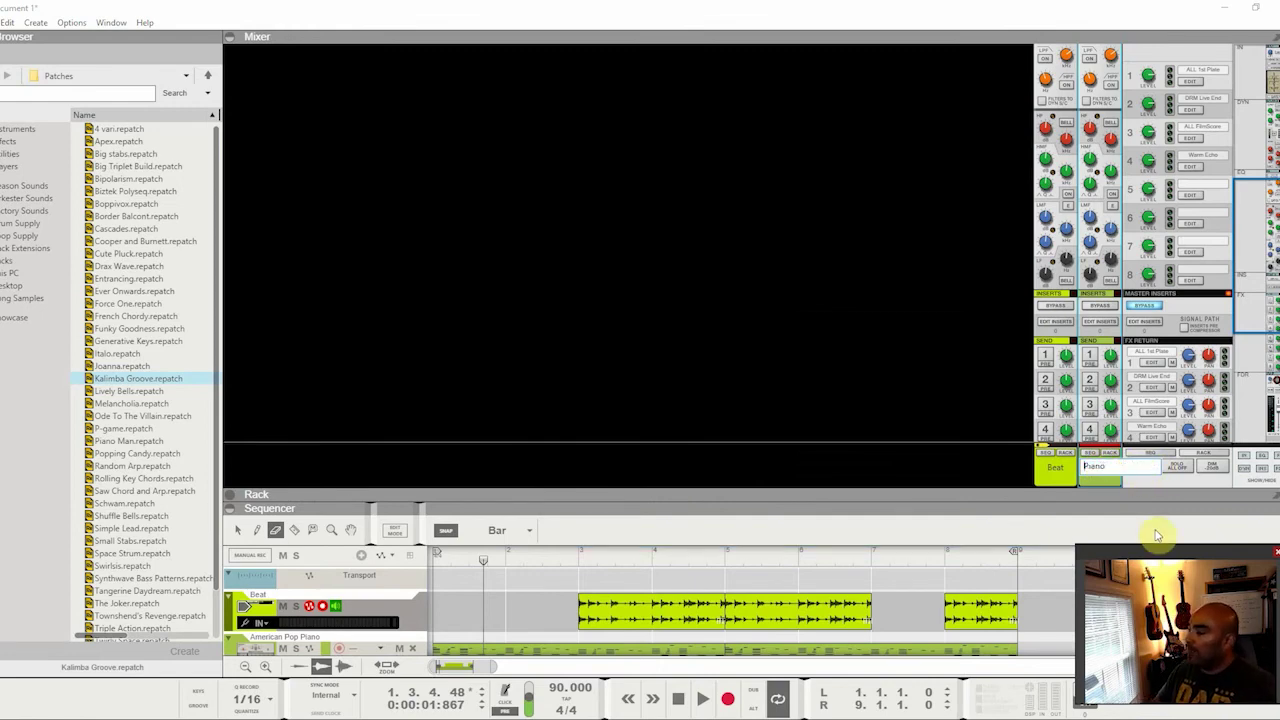
{"action": "key", "text": "Return"}
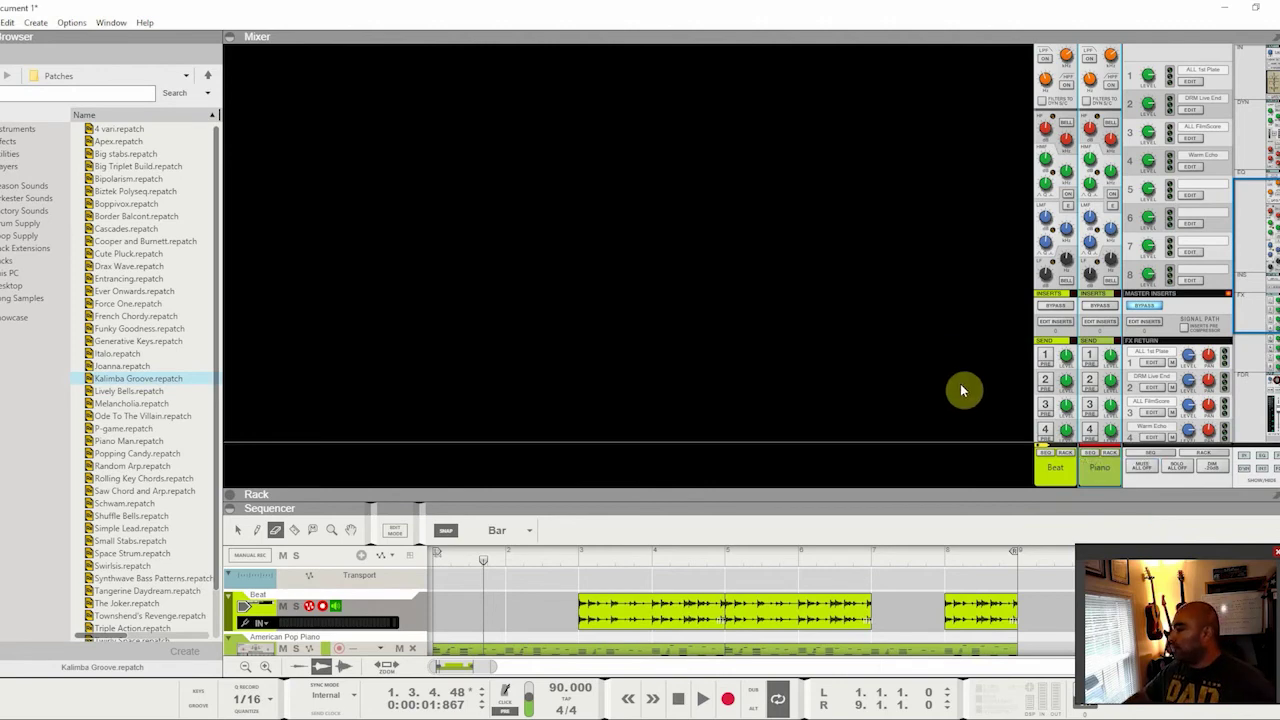
Examine the mixer strips from the compressor section down to the sends, FX returns and faders
{"action": "scroll", "coordinate": [1132, 380], "scroll_direction": "up", "scroll_amount": 5}
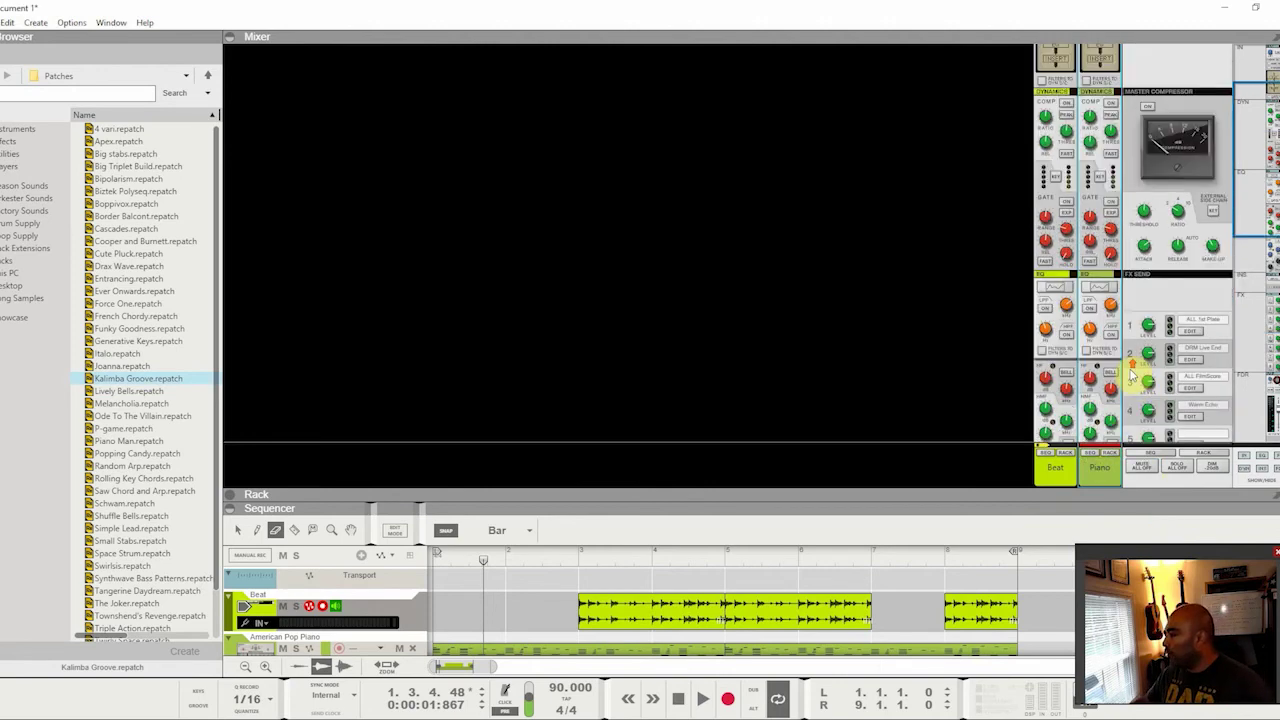
{"action": "scroll", "coordinate": [1135, 376], "scroll_direction": "down", "scroll_amount": 8}
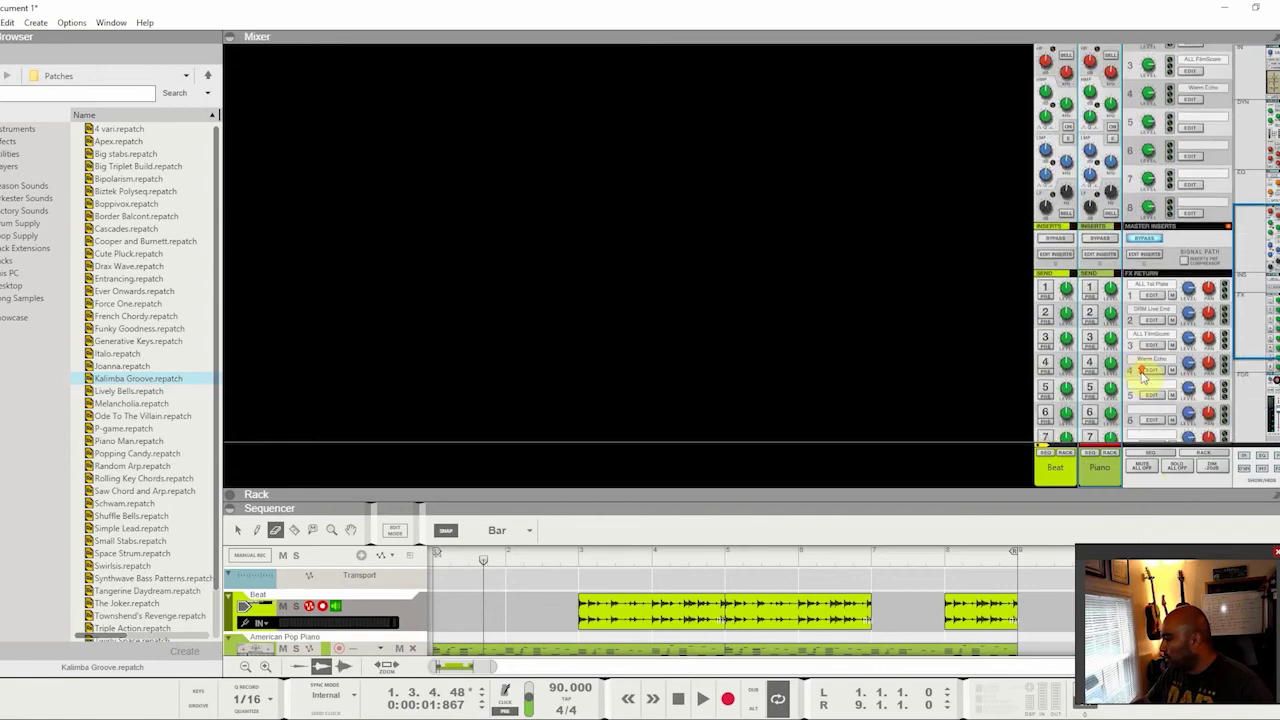
{"action": "mouse_move", "coordinate": [1264, 320]}
{"action": "left_mouse_down"}
{"action": "mouse_move", "coordinate": [1261, 142]}
{"action": "mouse_move", "coordinate": [1254, 394]}
{"action": "mouse_move", "coordinate": [1262, 130]}
{"action": "mouse_move", "coordinate": [1260, 410]}
{"action": "mouse_move", "coordinate": [1272, 80]}
{"action": "mouse_move", "coordinate": [1272, 342]}
{"action": "left_mouse_up"}
{"action": "mouse_move", "coordinate": [1270, 425]}
{"action": "left_mouse_down"}
{"action": "mouse_move", "coordinate": [1265, 358]}
{"action": "mouse_move", "coordinate": [1264, 414]}
{"action": "left_mouse_up"}
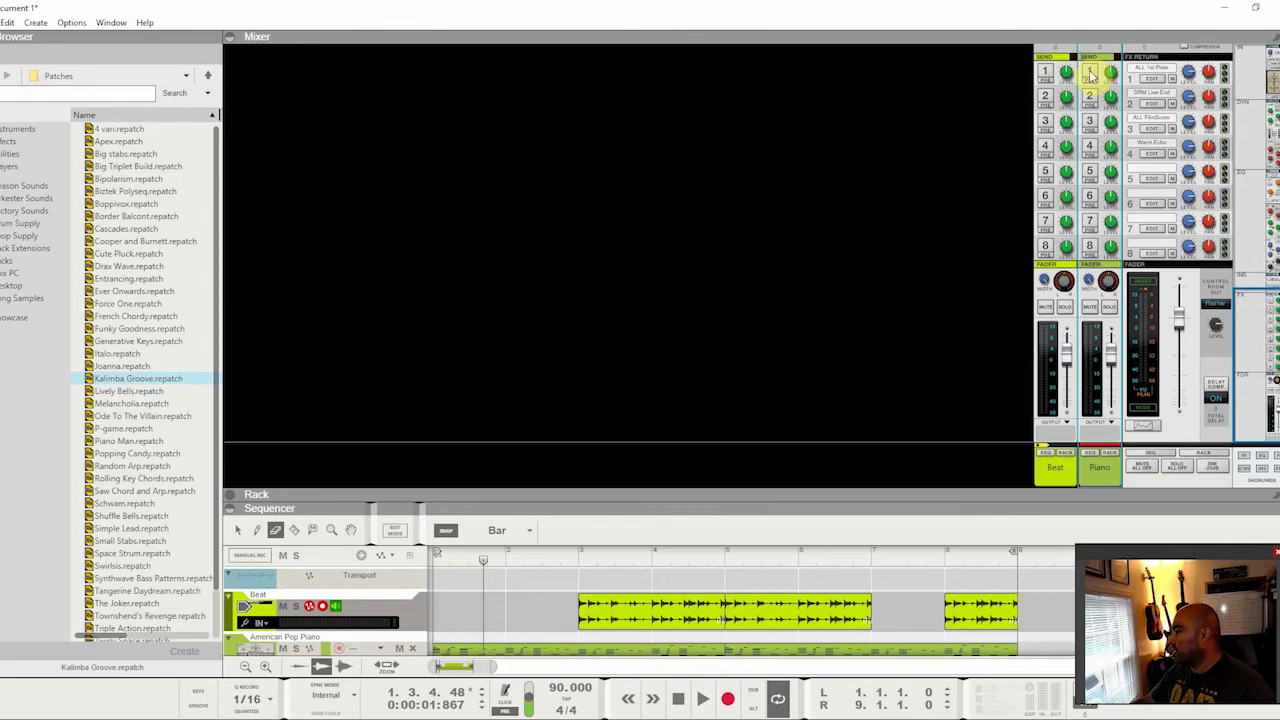
Show the FX return devices in the rack and unfold the ALL FilmScore RV7000 MkII reverb
{"action": "left_click", "coordinate": [1157, 104]}
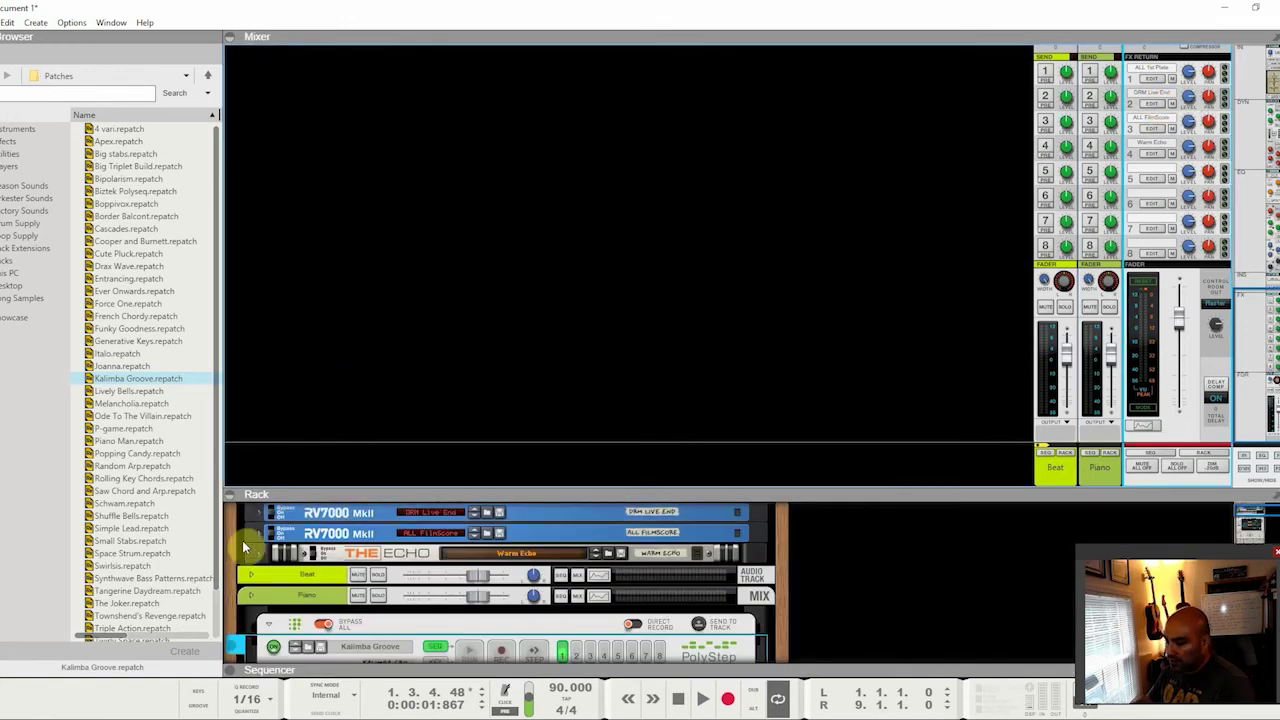
{"action": "left_click", "coordinate": [264, 512]}
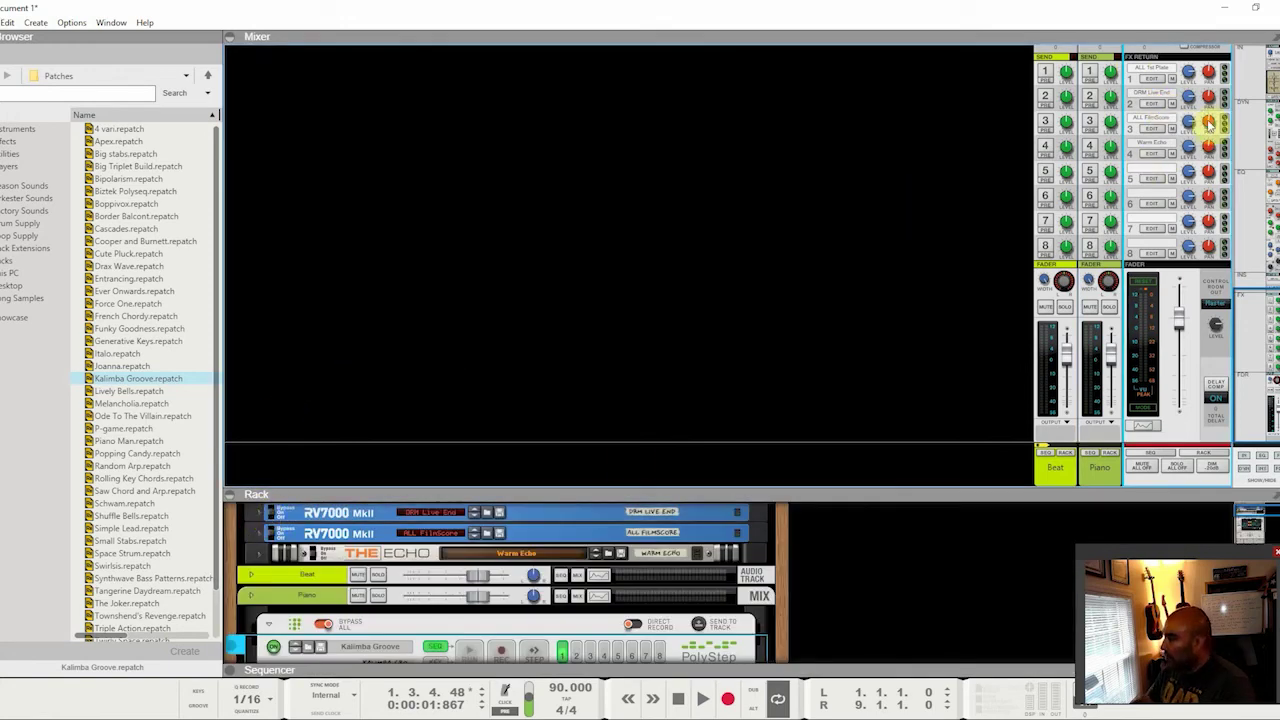
{"action": "left_click", "coordinate": [1154, 129]}
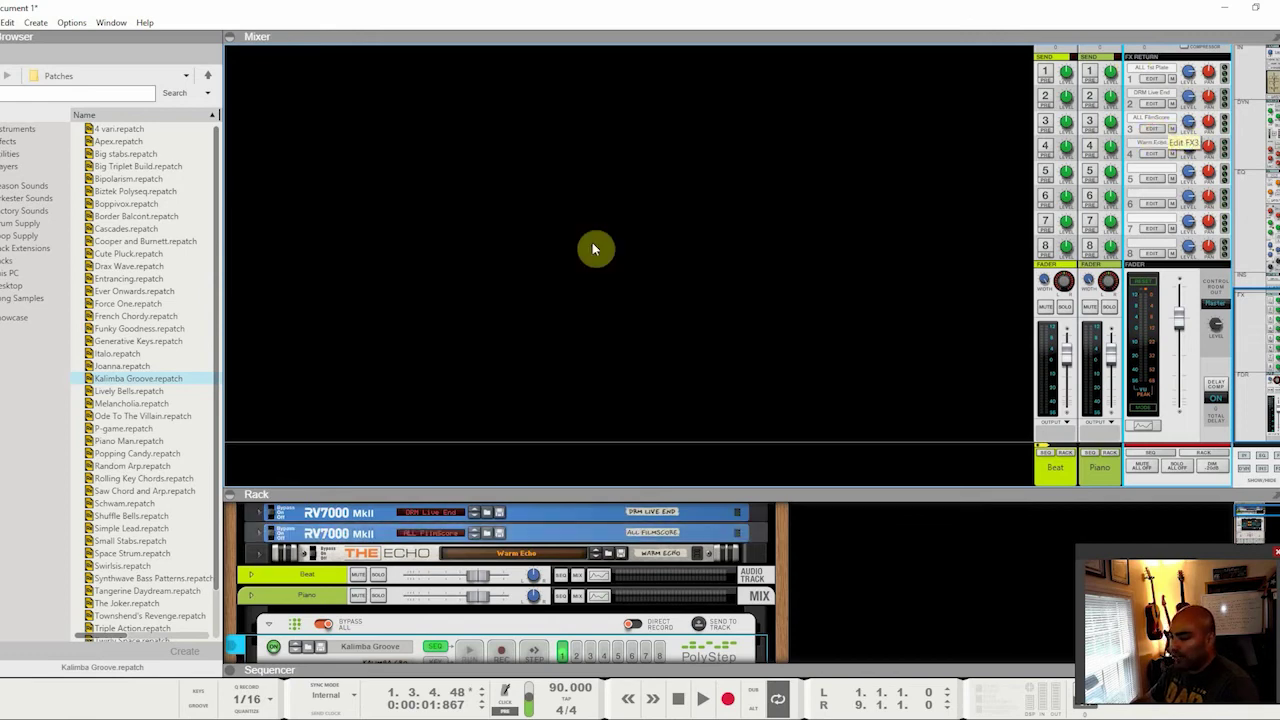
{"action": "left_click", "coordinate": [257, 535]}
{"action": "scroll", "coordinate": [350, 539], "scroll_direction": "down", "scroll_amount": 2}
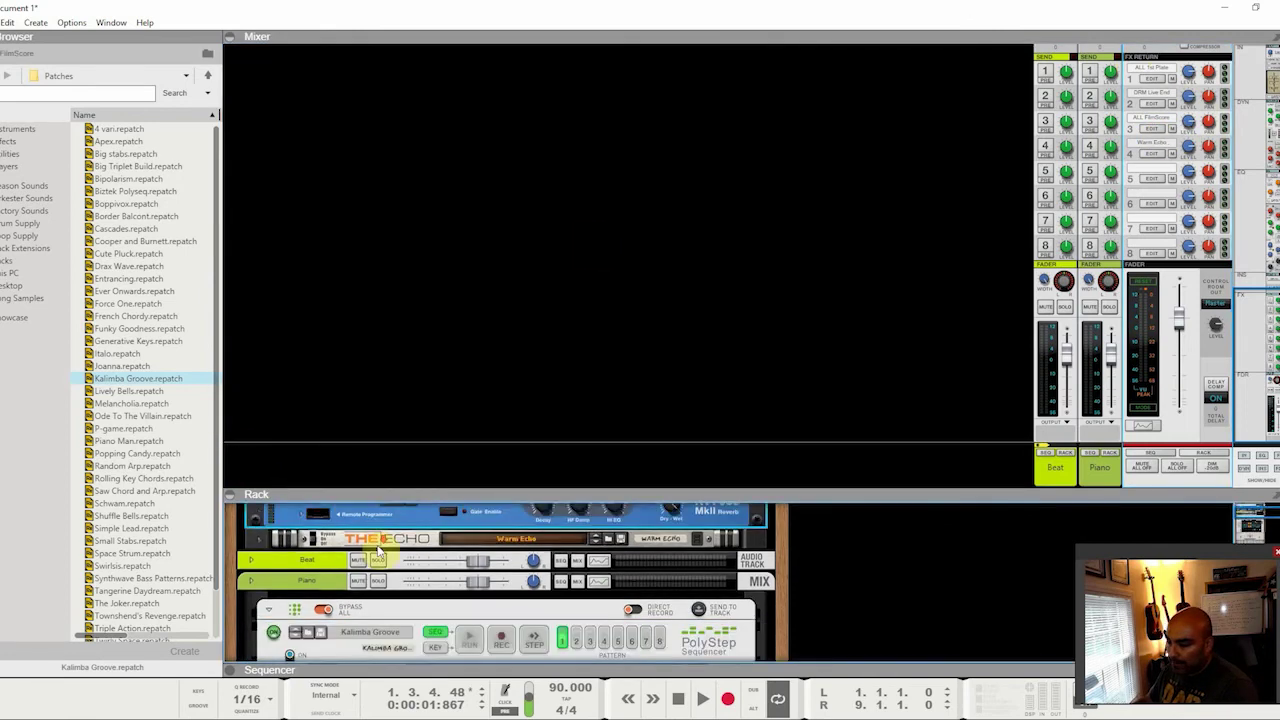
{"action": "scroll", "coordinate": [378, 560], "scroll_direction": "up", "scroll_amount": 3}
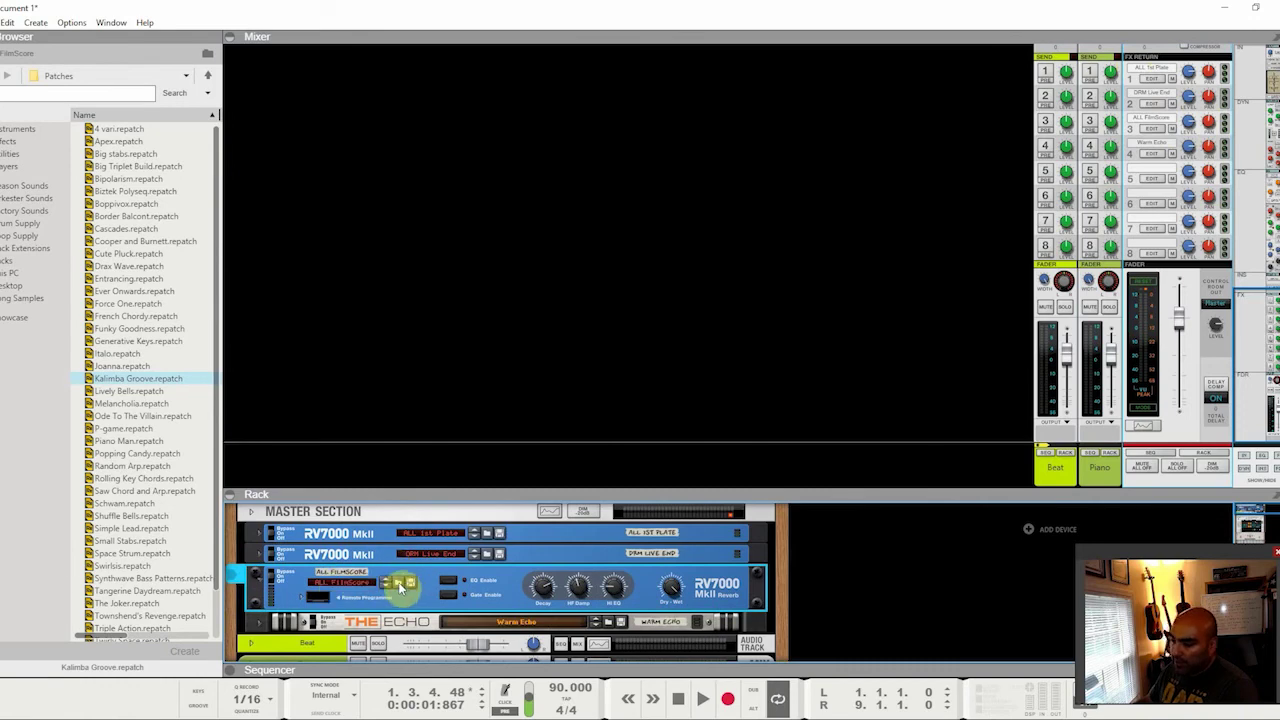
Browse the RV7000 MkII patches for the ALL FilmScore reverb and the list of built-in effect devices
{"action": "left_click", "coordinate": [400, 587]}
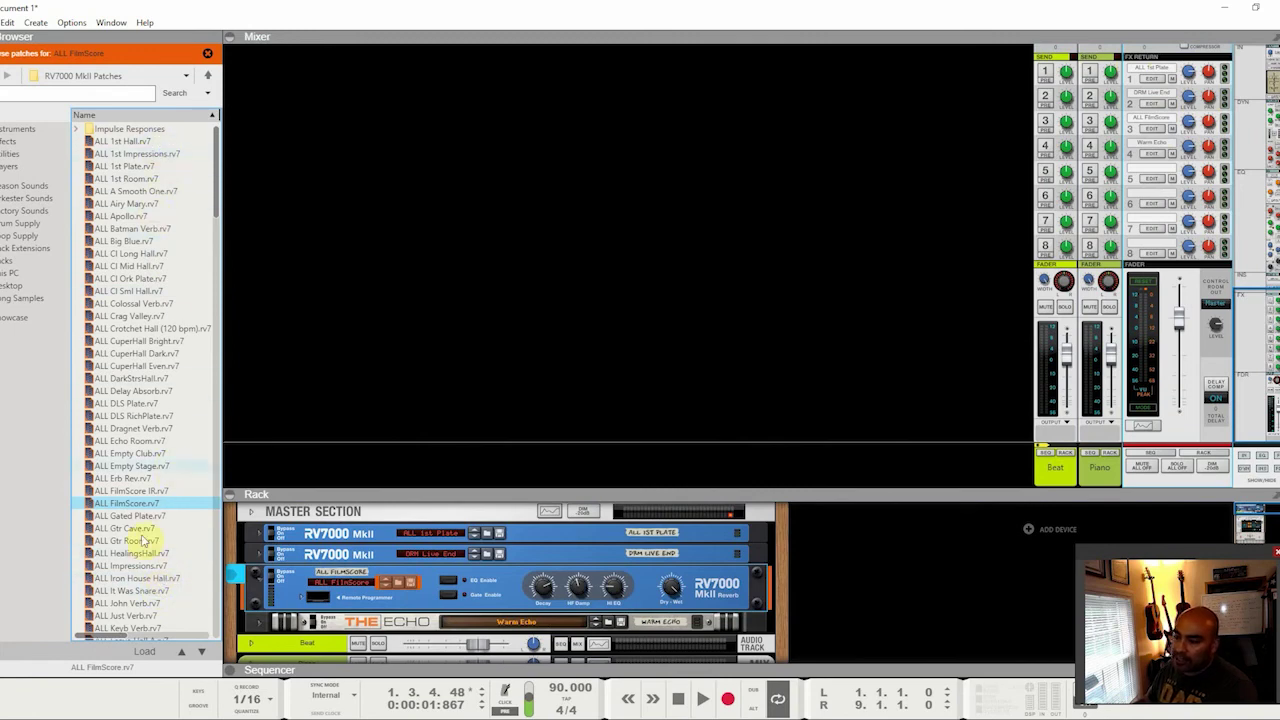
{"action": "scroll", "coordinate": [132, 614], "scroll_direction": "down", "scroll_amount": 6}
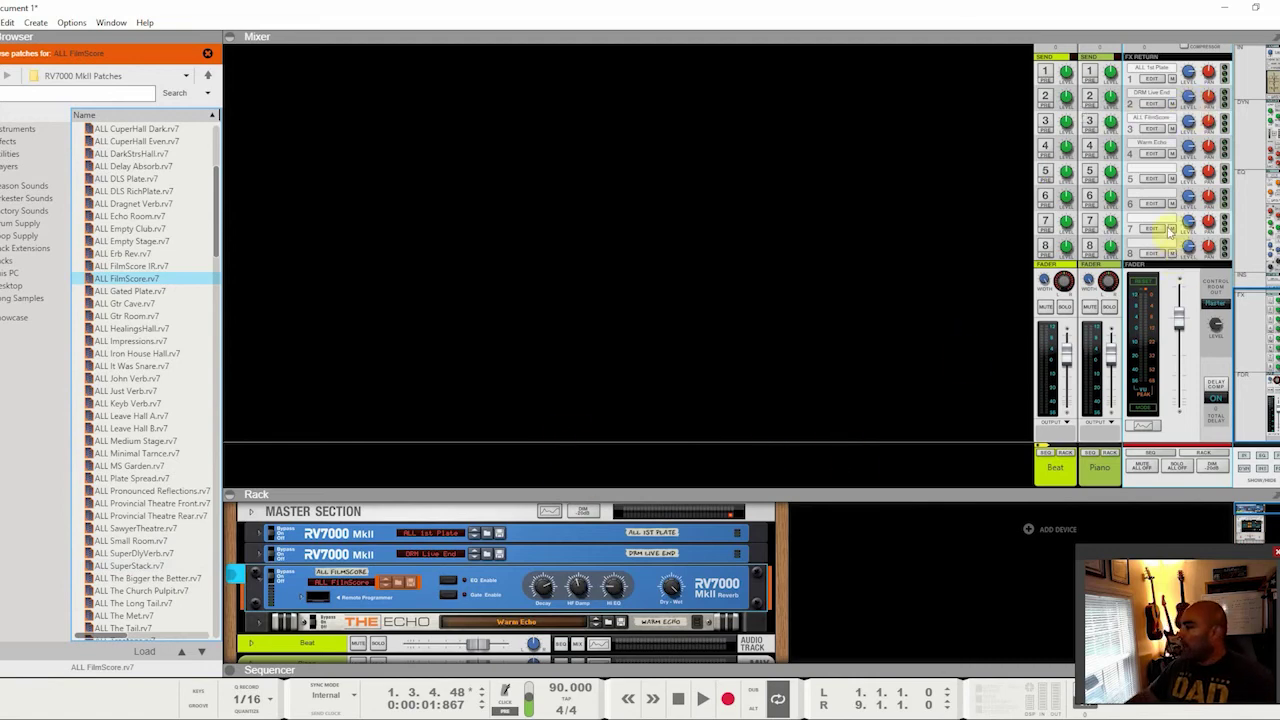
{"action": "left_click", "coordinate": [15, 142]}
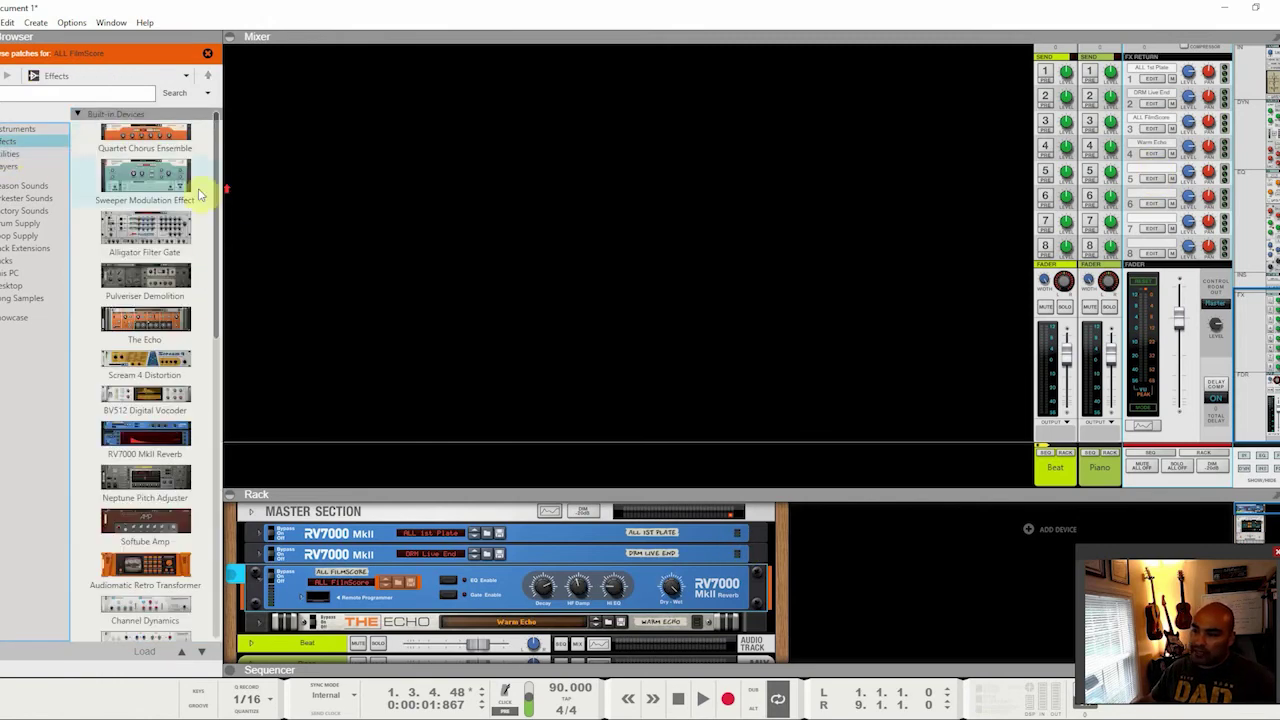
{"action": "scroll", "coordinate": [133, 226], "scroll_direction": "down", "scroll_amount": 5}
{"action": "scroll", "coordinate": [133, 226], "scroll_direction": "down", "scroll_amount": 5}
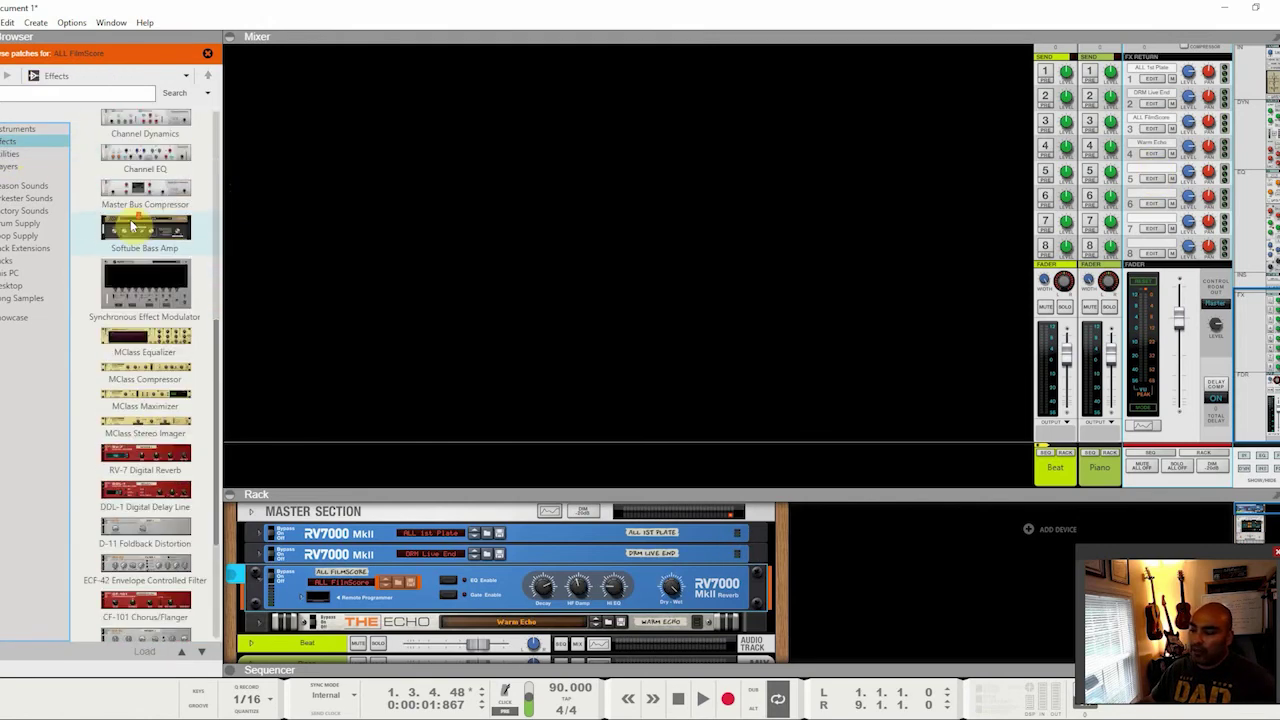
{"action": "scroll", "coordinate": [133, 226], "scroll_direction": "up", "scroll_amount": 4}
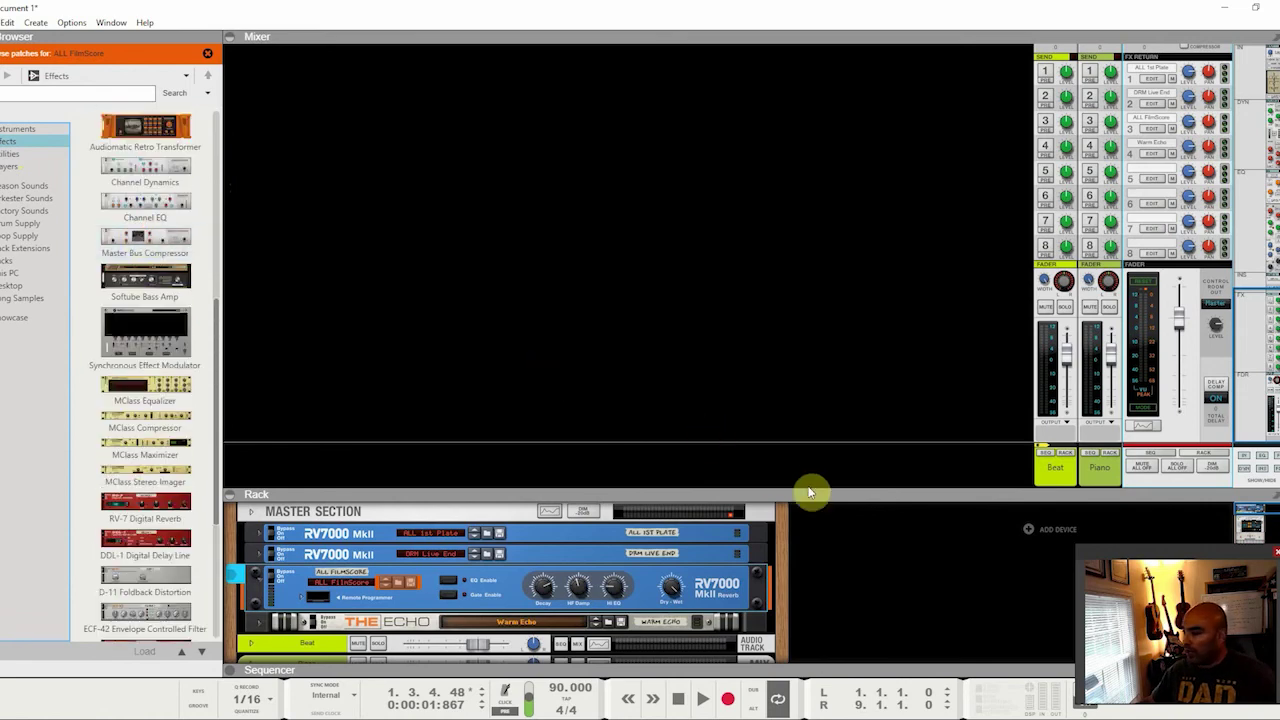
Show the rear of the rack and unfold the Master Section and Hardware Interface to examine the effect send and return cabling
{"action": "left_click_drag", "start_coordinate": [808, 492], "coordinate": [780, 96]}
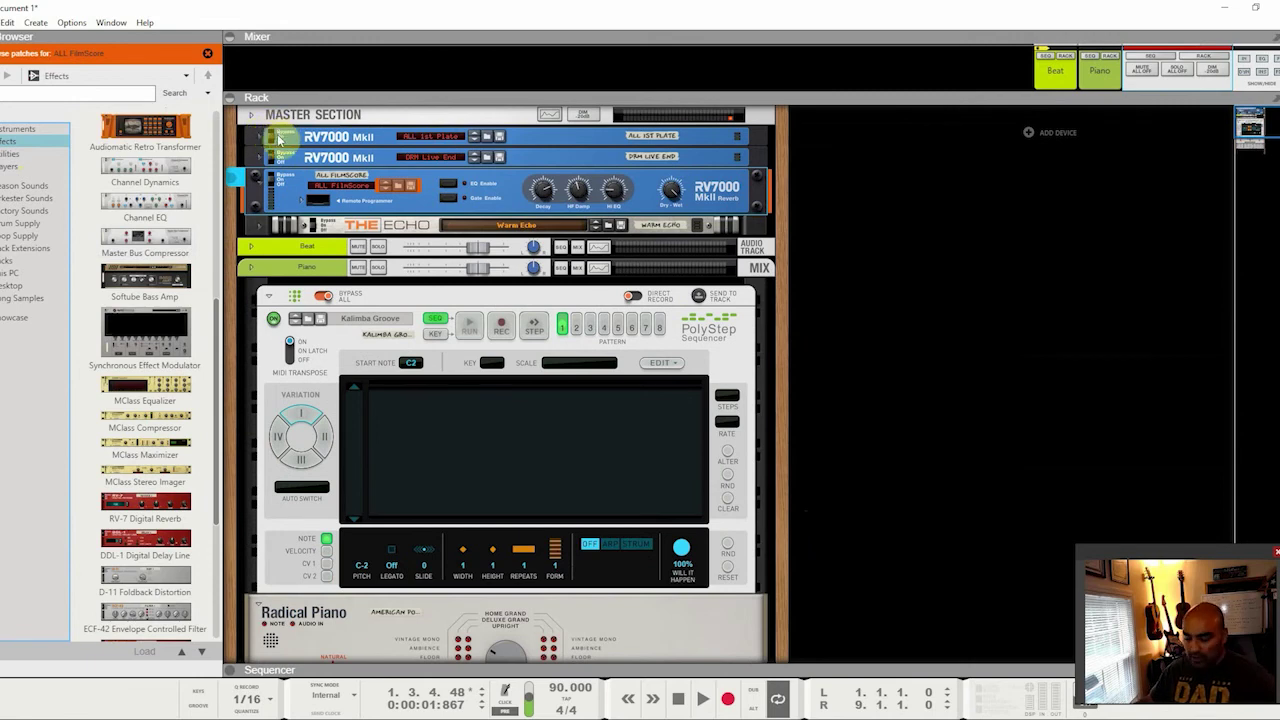
{"action": "key", "text": "Tab"}
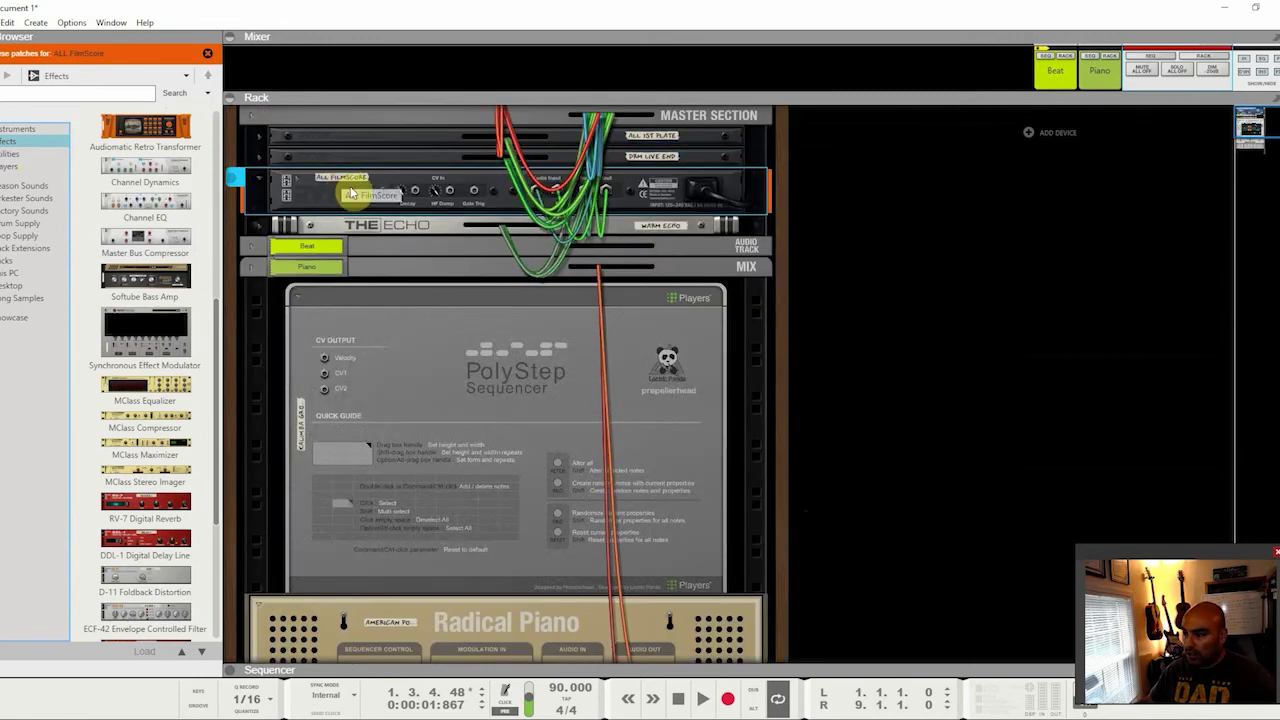
{"action": "scroll", "coordinate": [432, 395], "scroll_direction": "up", "scroll_amount": 1}
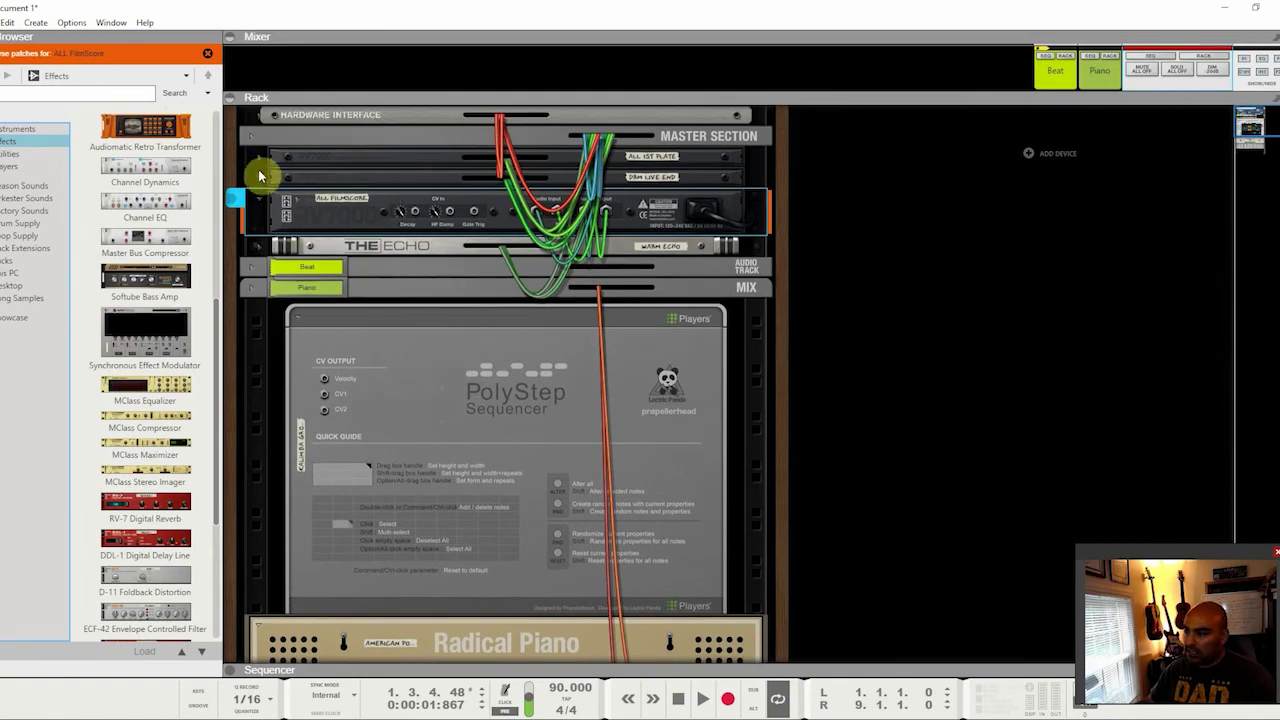
{"action": "left_click", "coordinate": [251, 137]}
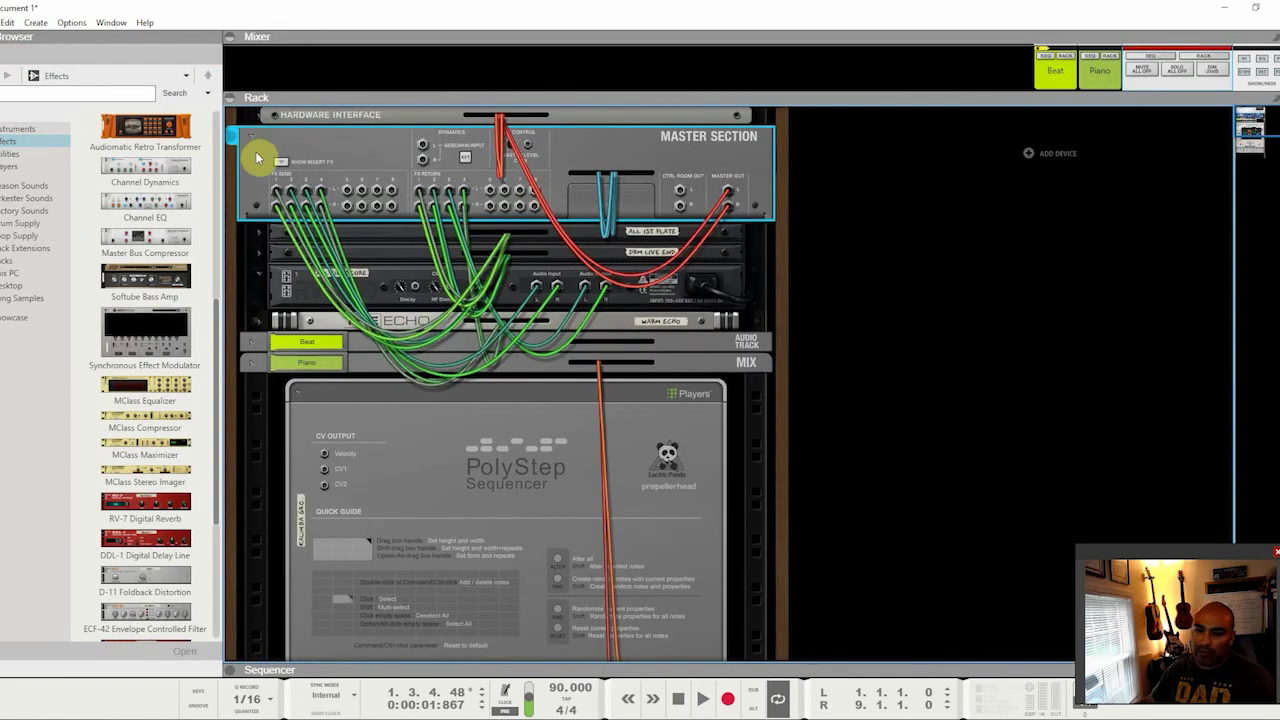
{"action": "left_click", "coordinate": [254, 116]}
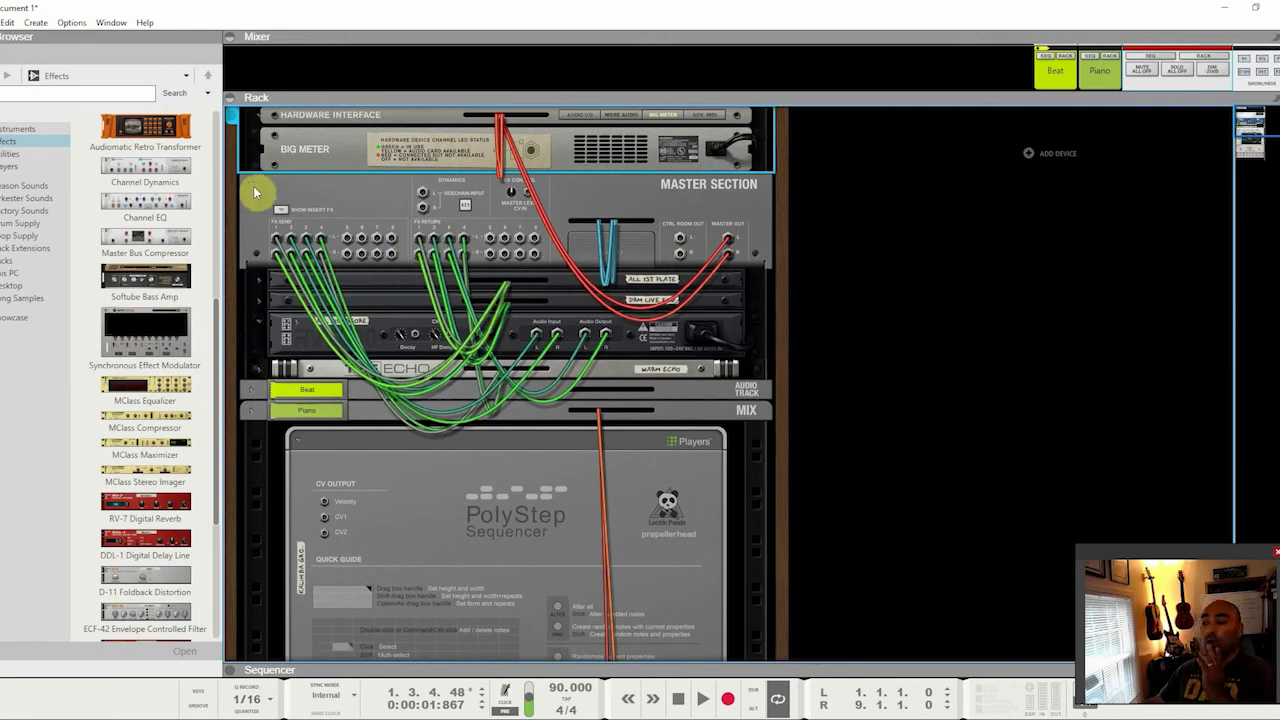
{"action": "key", "text": "Tab"}
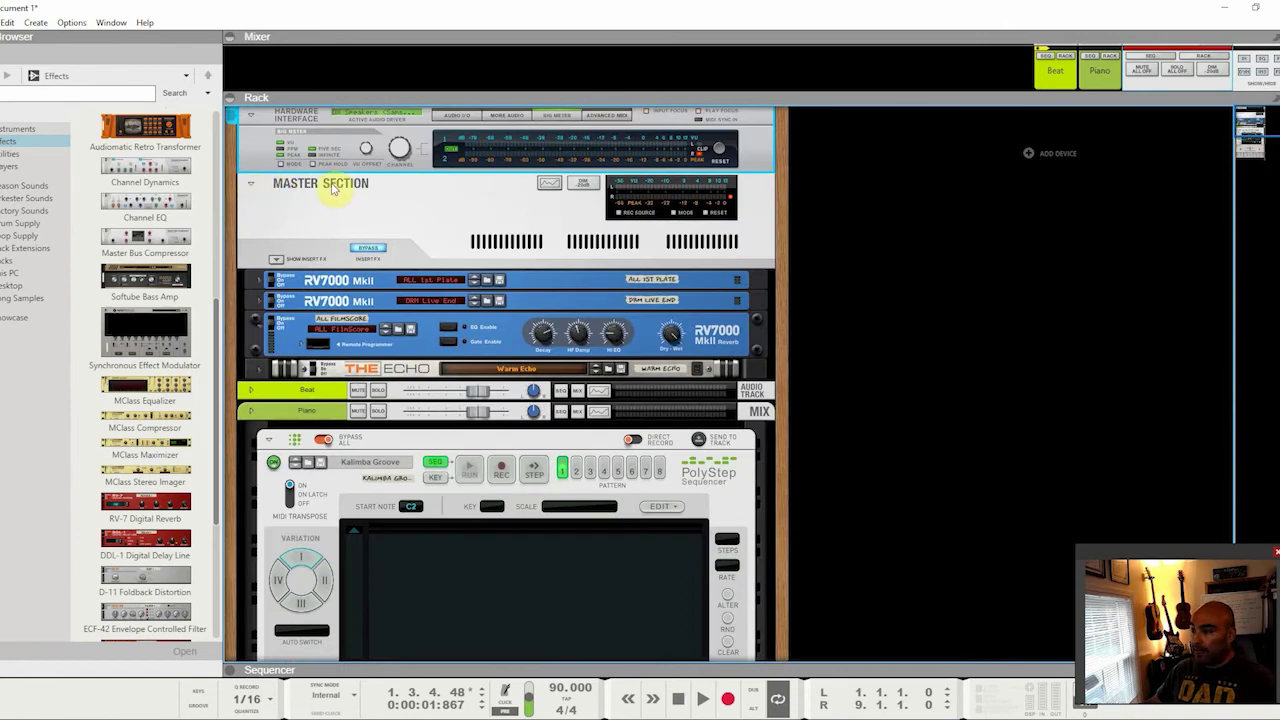
{"action": "key", "text": "Tab"}
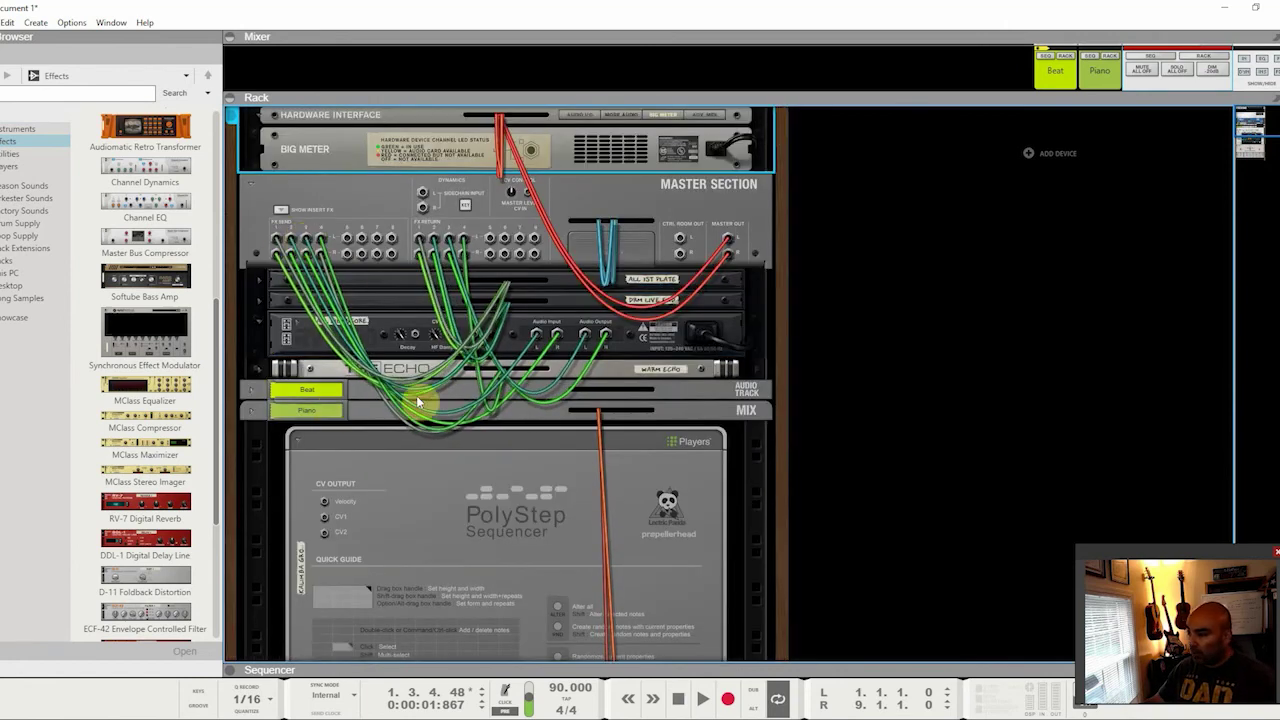
Examine the cabling down to the Radical Piano's audio outputs and compare it with the device's front panel
{"action": "scroll", "coordinate": [552, 487], "scroll_direction": "down", "scroll_amount": 1}
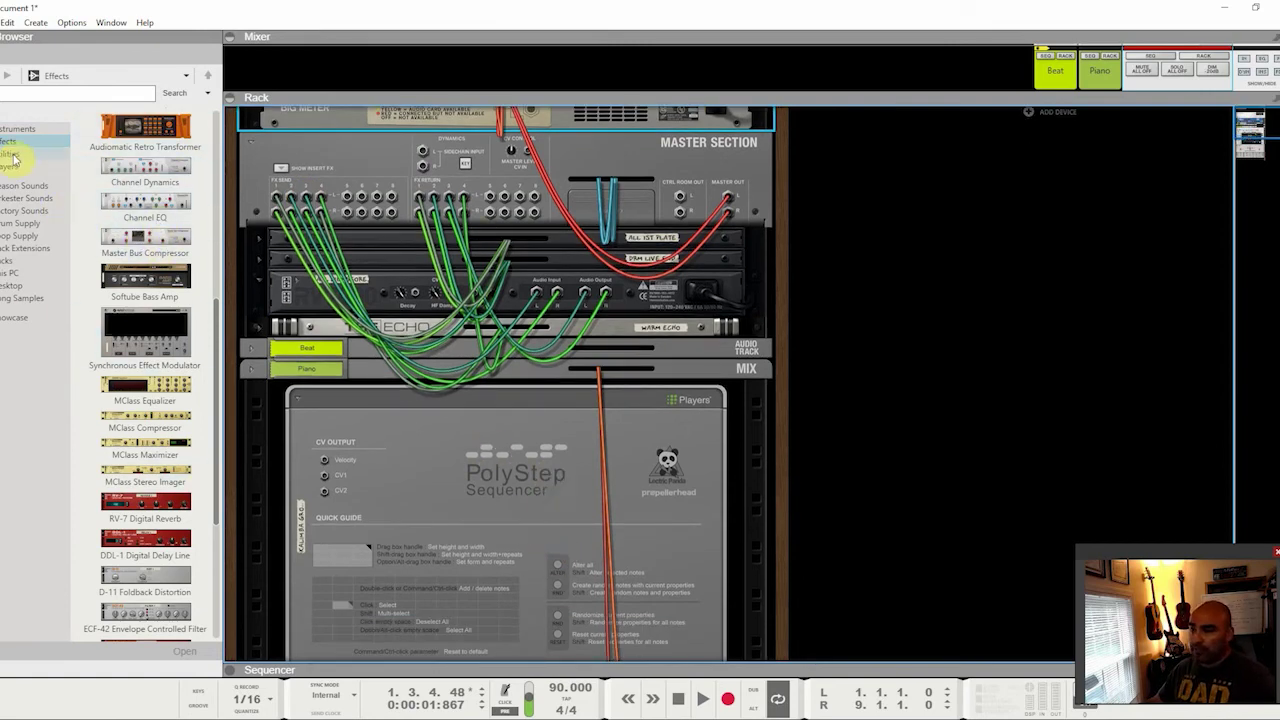
{"action": "scroll", "coordinate": [471, 337], "scroll_direction": "down", "scroll_amount": 10}
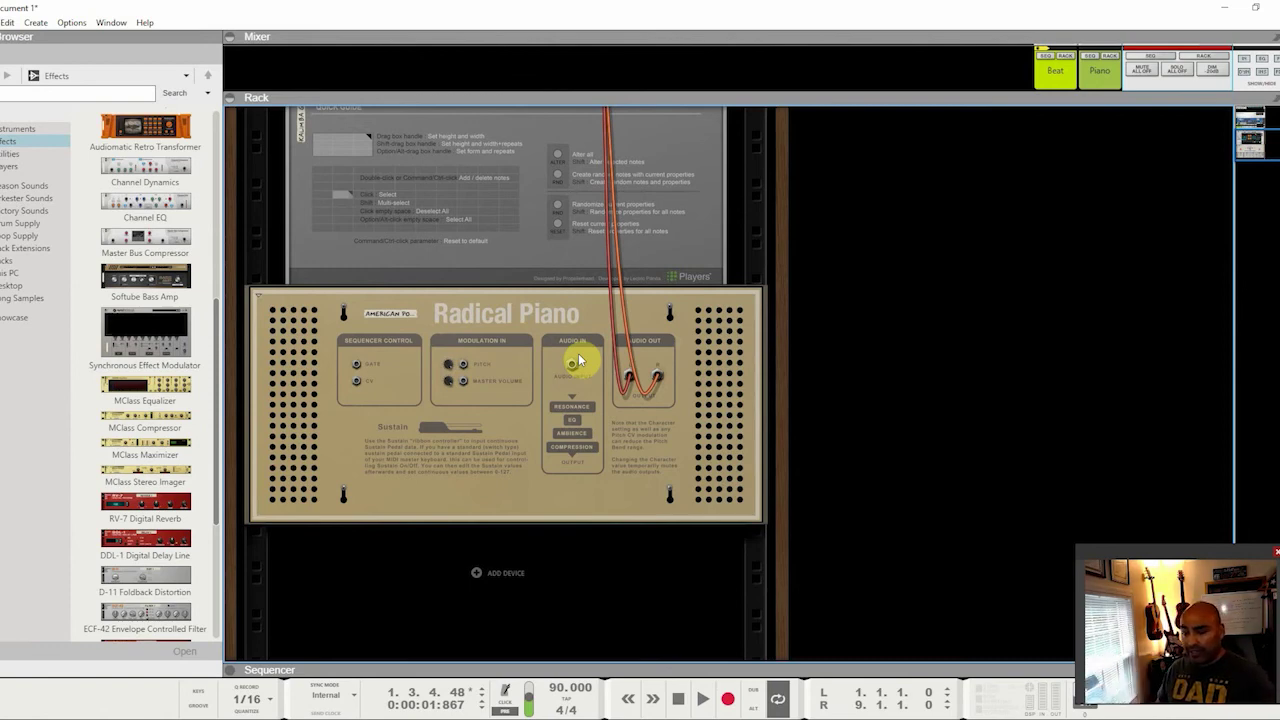
{"action": "key", "text": "Tab"}
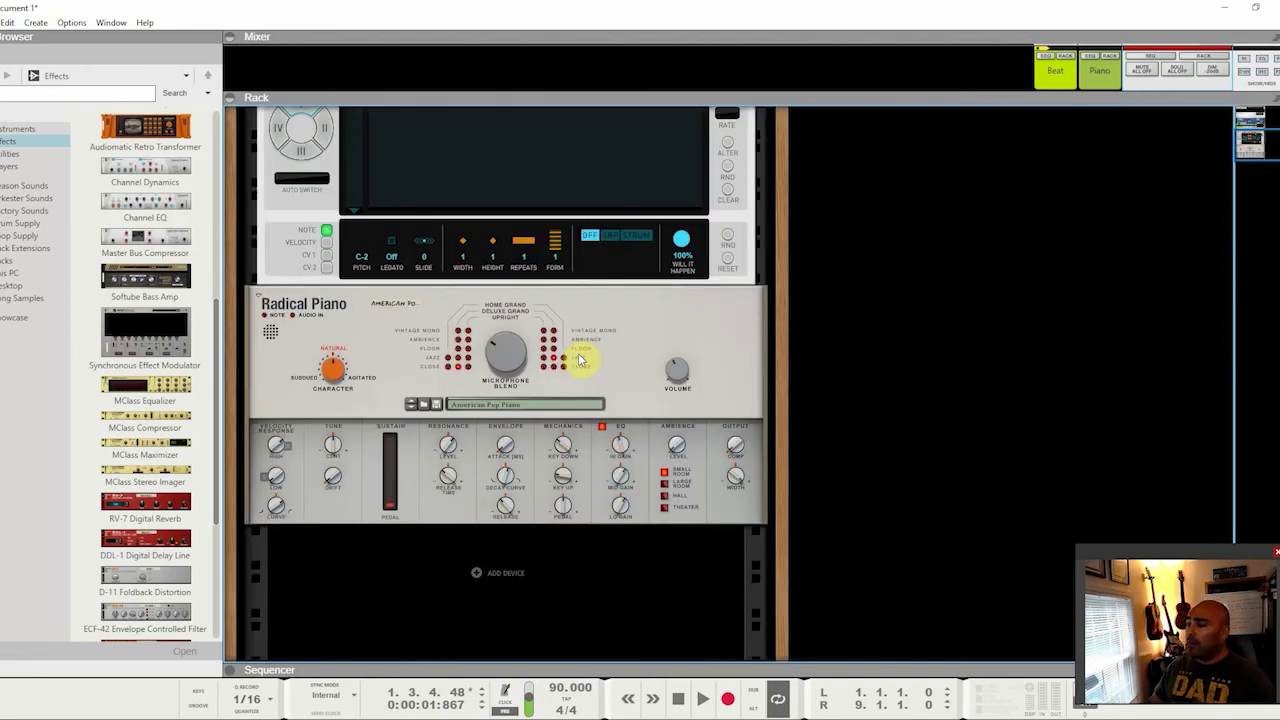
{"action": "scroll", "coordinate": [557, 400], "scroll_direction": "up", "scroll_amount": 8}
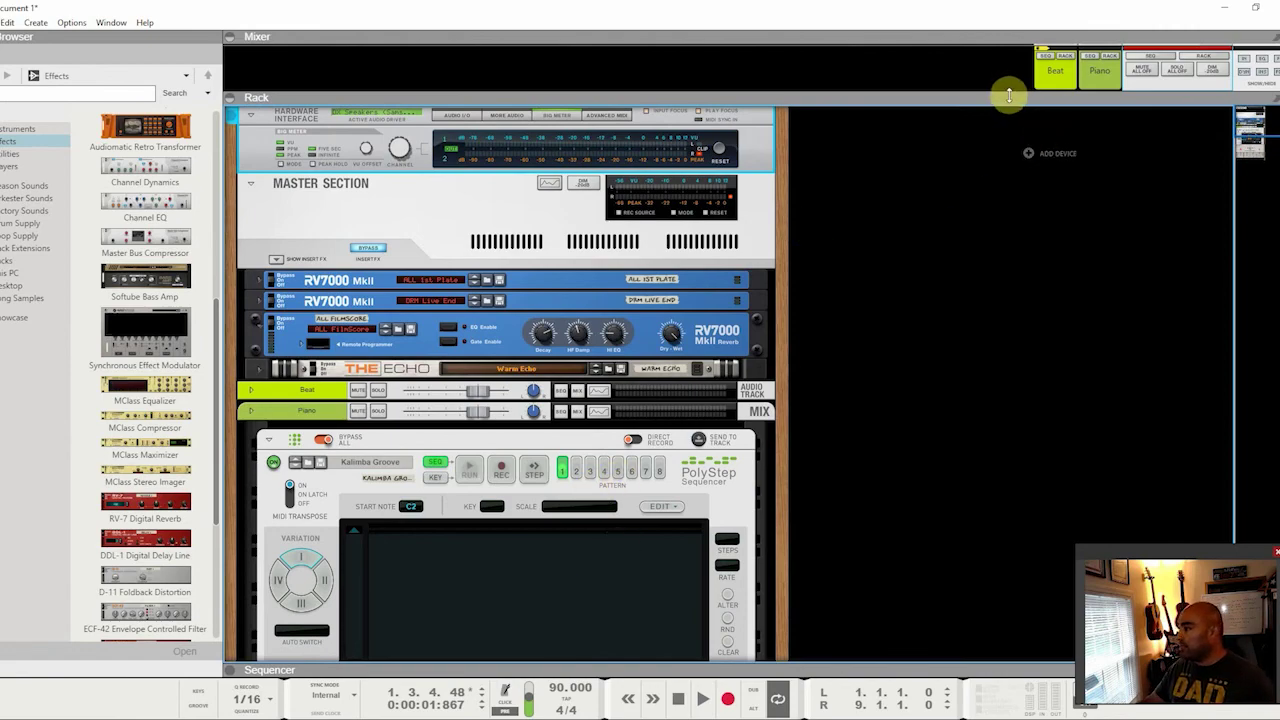
Enable send 1 to the ALL 1st Plate reverb on the Piano mixer channel and play the song from the start
{"action": "left_click_drag", "start_coordinate": [1009, 96], "coordinate": [1016, 600]}
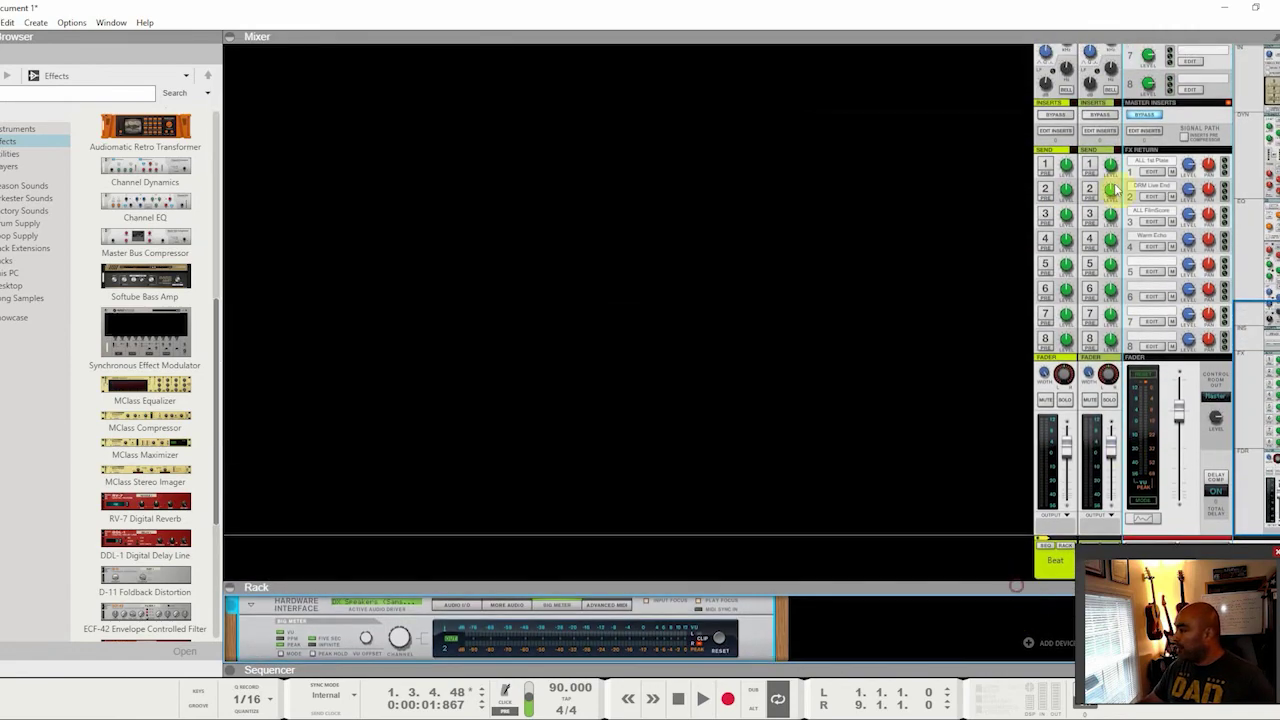
{"action": "left_click", "coordinate": [1090, 165]}
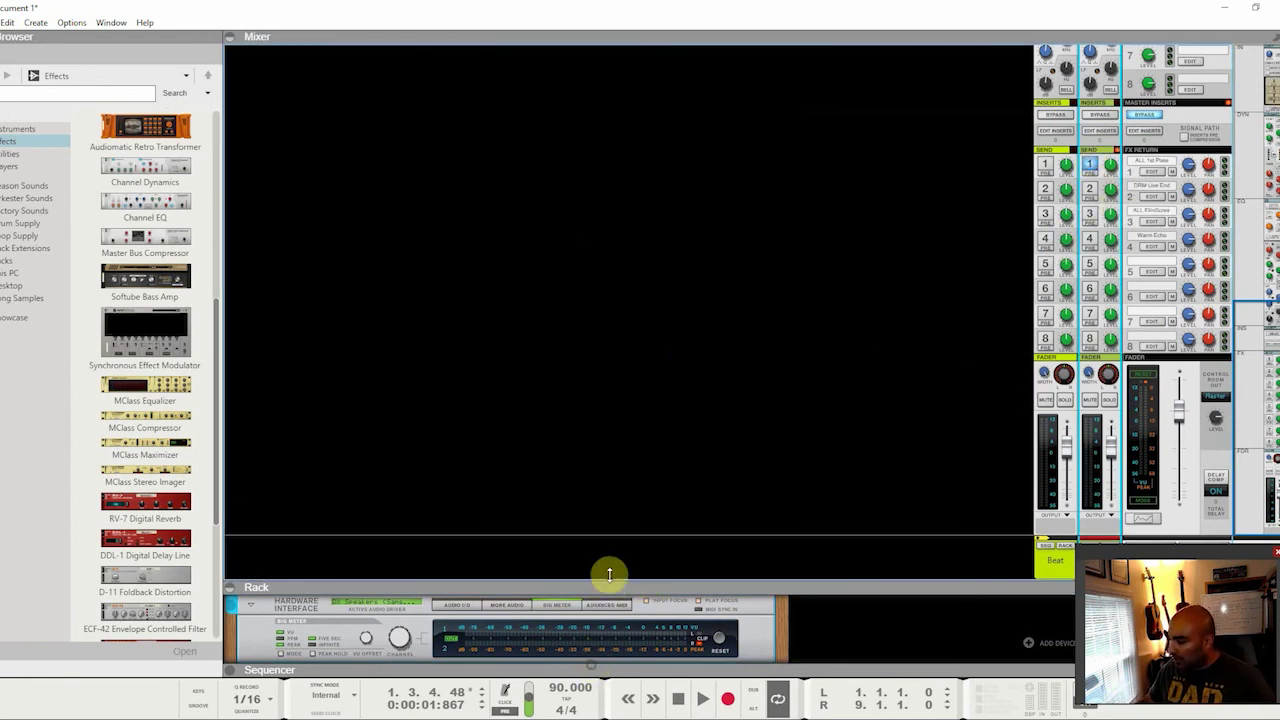
{"action": "left_click_drag", "start_coordinate": [610, 580], "coordinate": [628, 512]}
{"action": "key", "text": "space"}
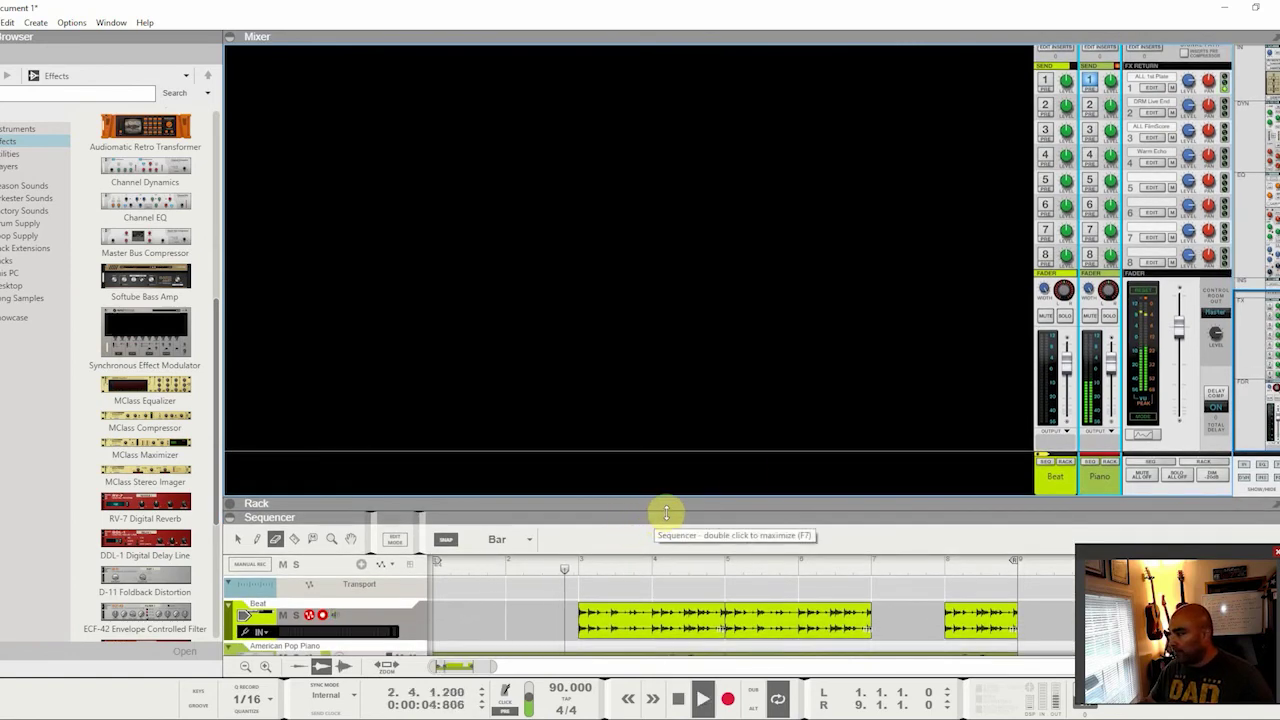
{"action": "left_click", "coordinate": [632, 700]}
{"action": "left_click", "coordinate": [634, 701]}
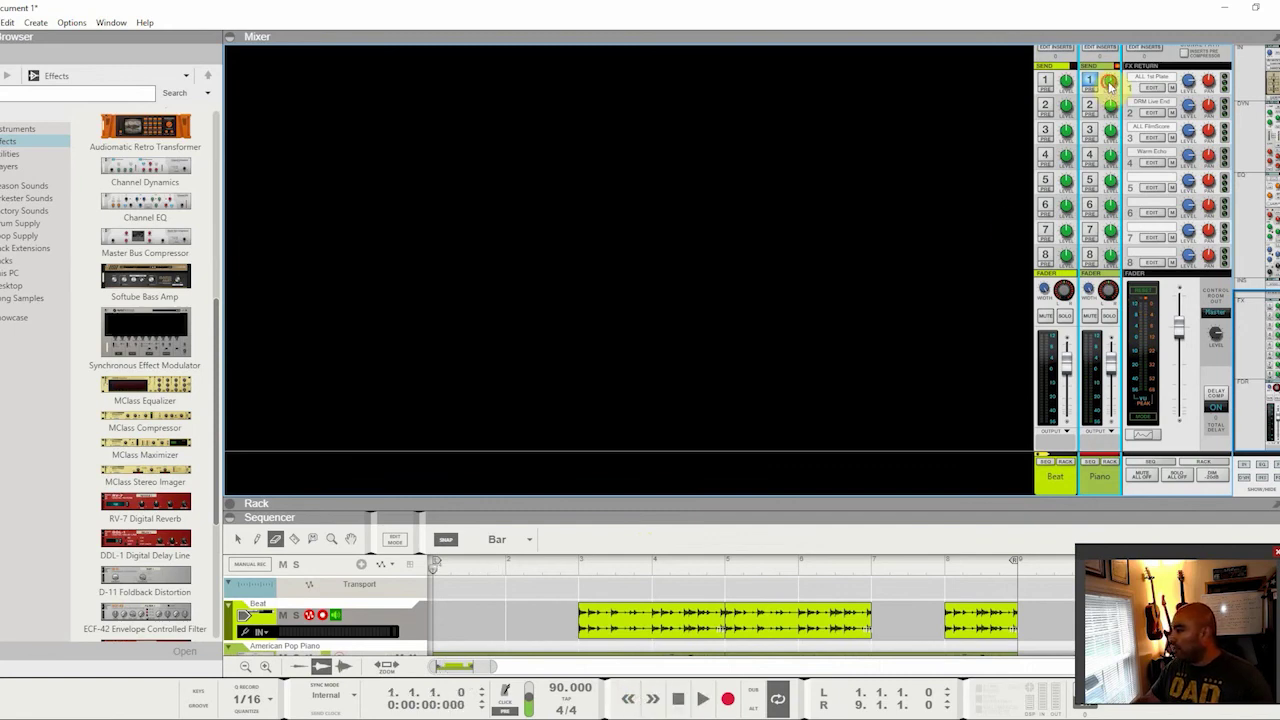
{"action": "key", "text": "space"}
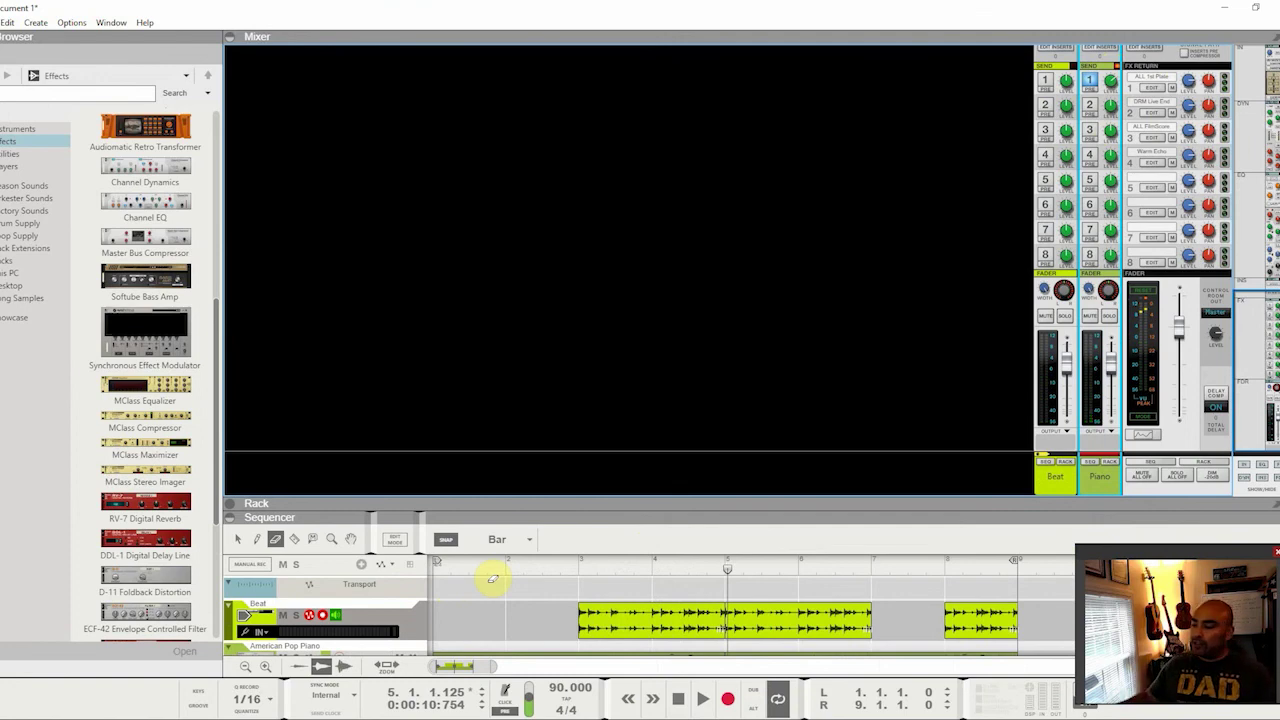
Resize the mixer, rack and sequencer areas so the Beat and American Pop Piano tracks are both fully shown
{"action": "left_click_drag", "start_coordinate": [586, 500], "coordinate": [607, 295]}
{"action": "left_click_drag", "start_coordinate": [669, 512], "coordinate": [670, 380]}
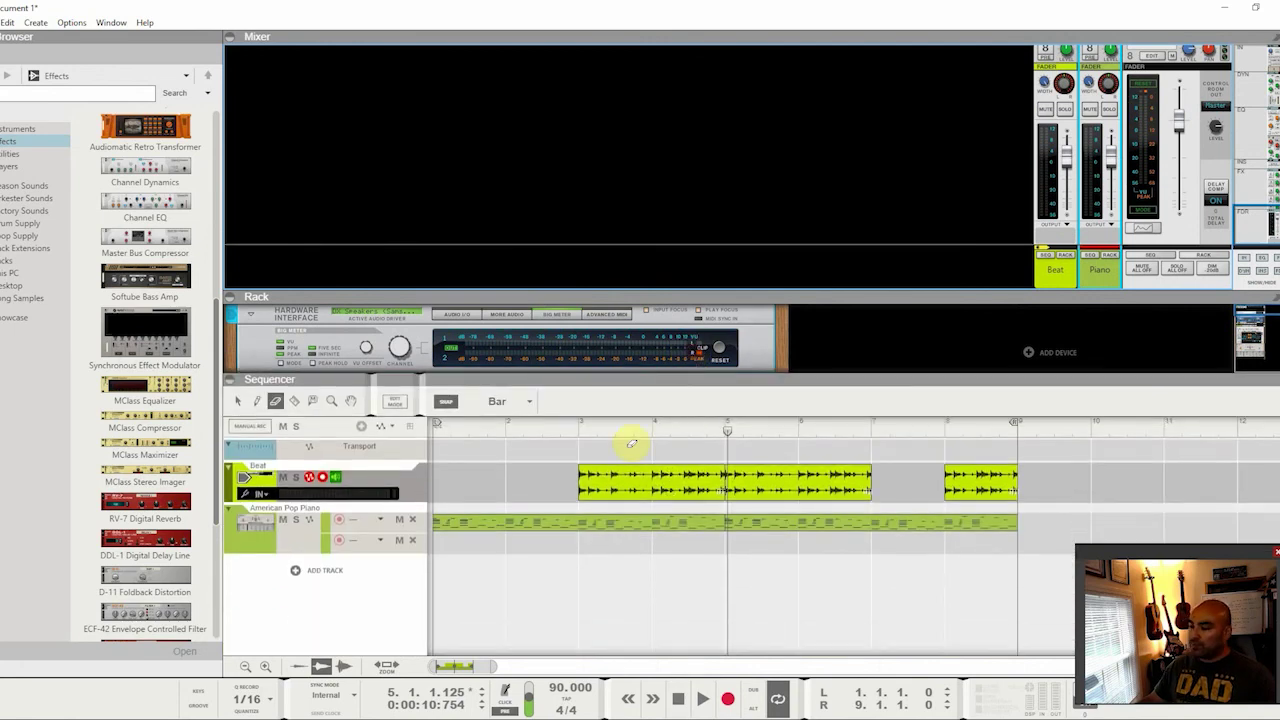